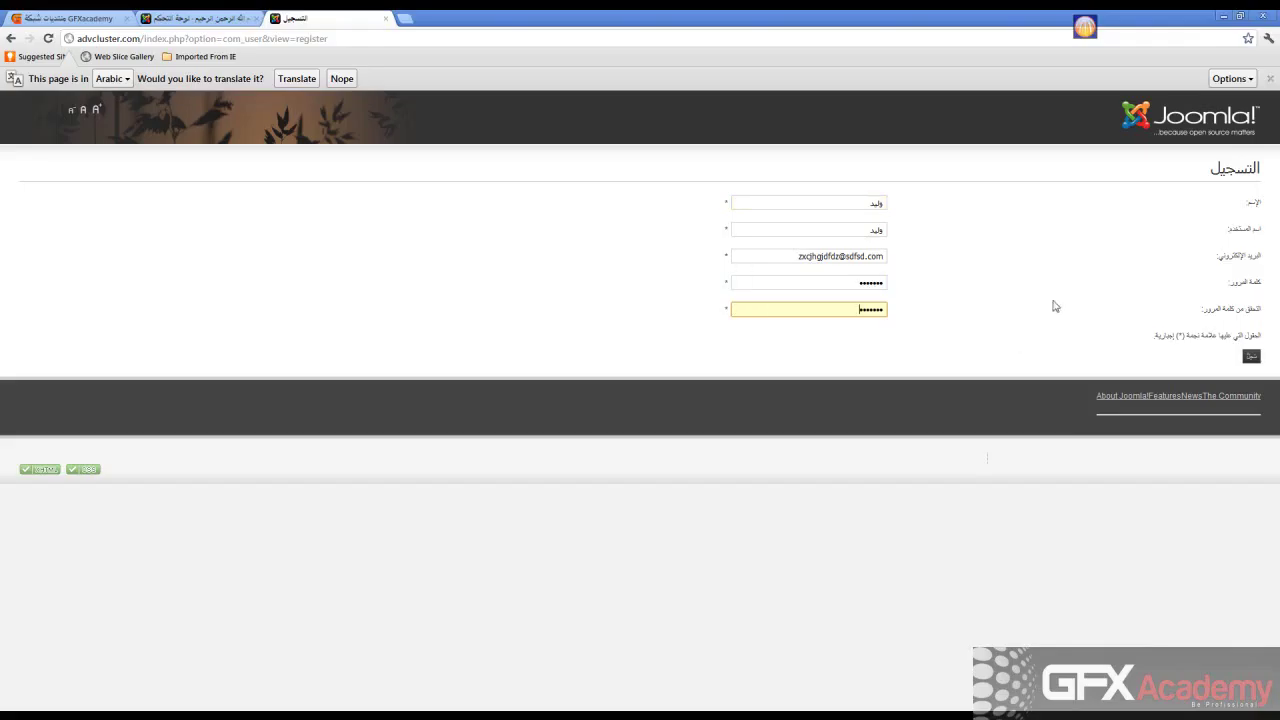
- Submit the completed site registration form and read the account activation notice
click(1250, 357)
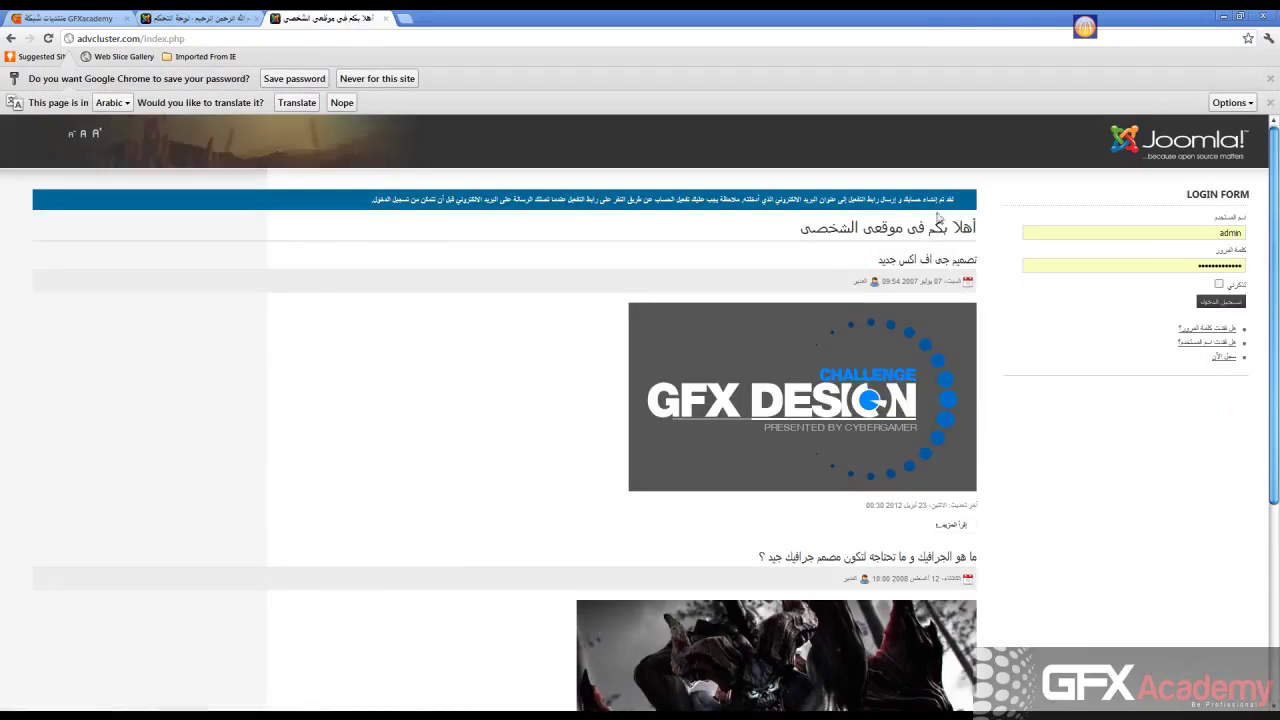
drag(954, 199, 528, 200)
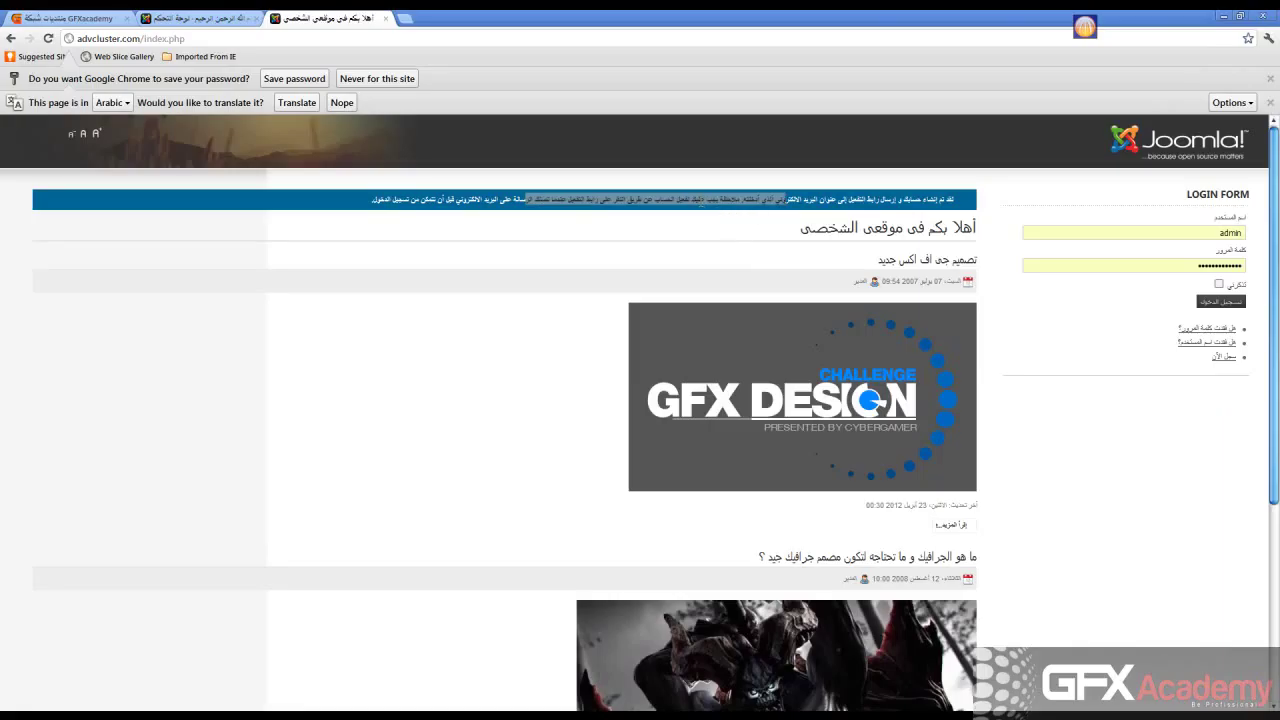
double_click(618, 199)
triple_click(618, 199)
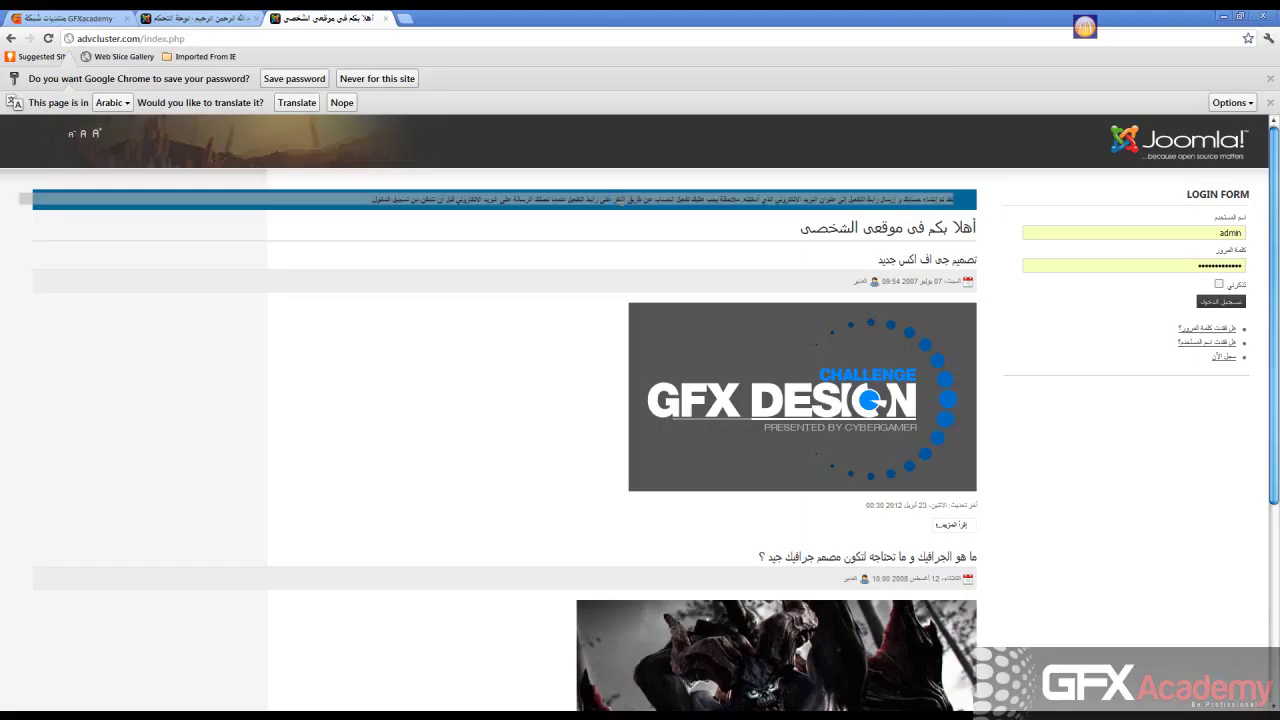
click(620, 199)
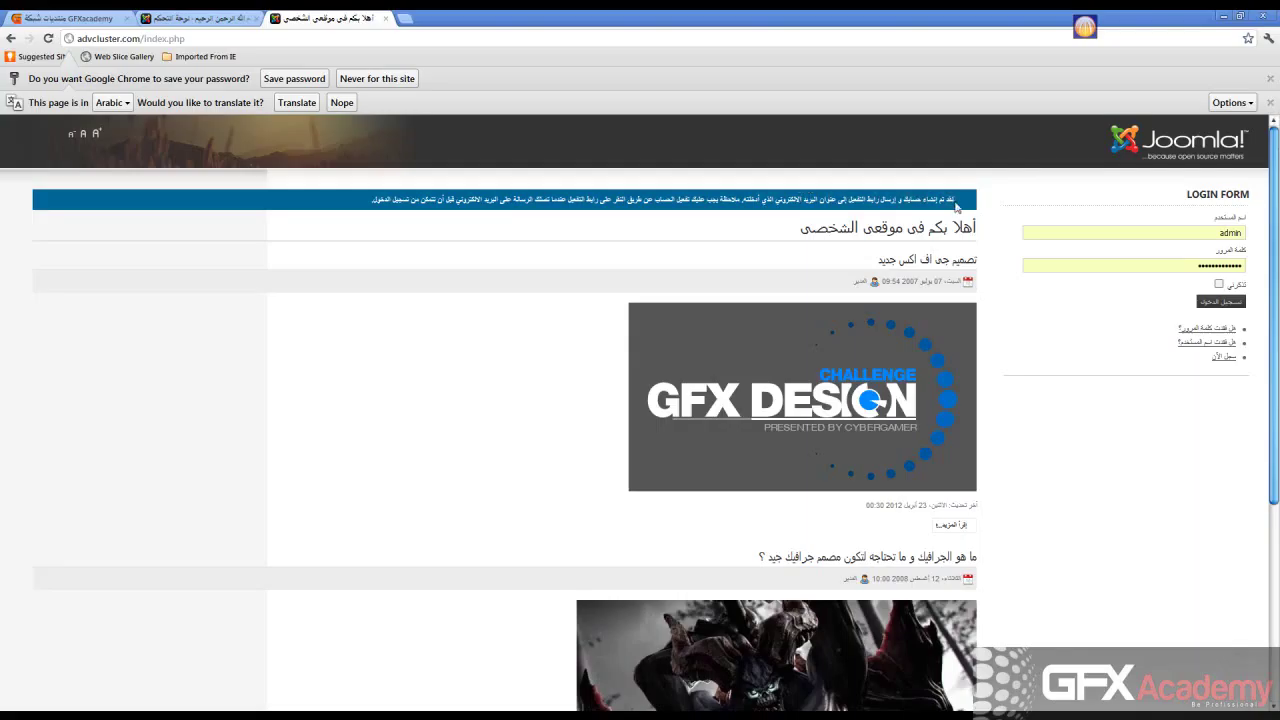
drag(955, 200, 858, 199)
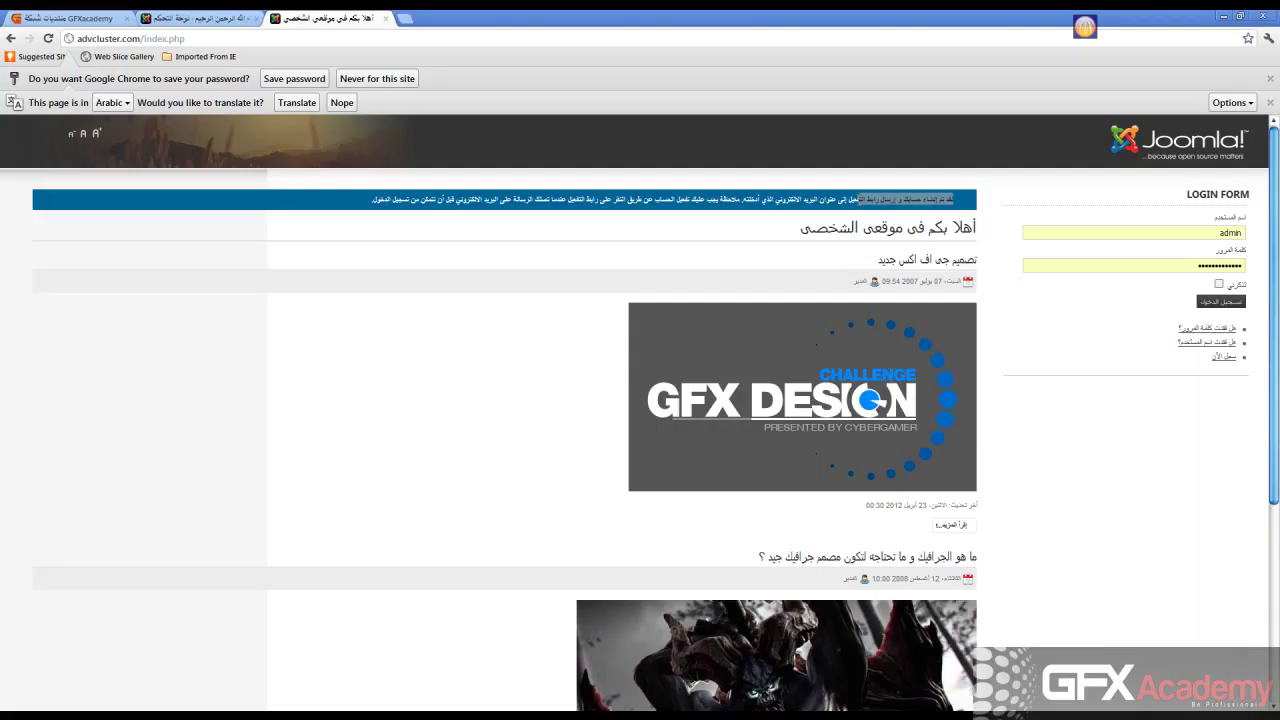
- Open user management in the site's administration area and activate the newly registered account
click(182, 22)
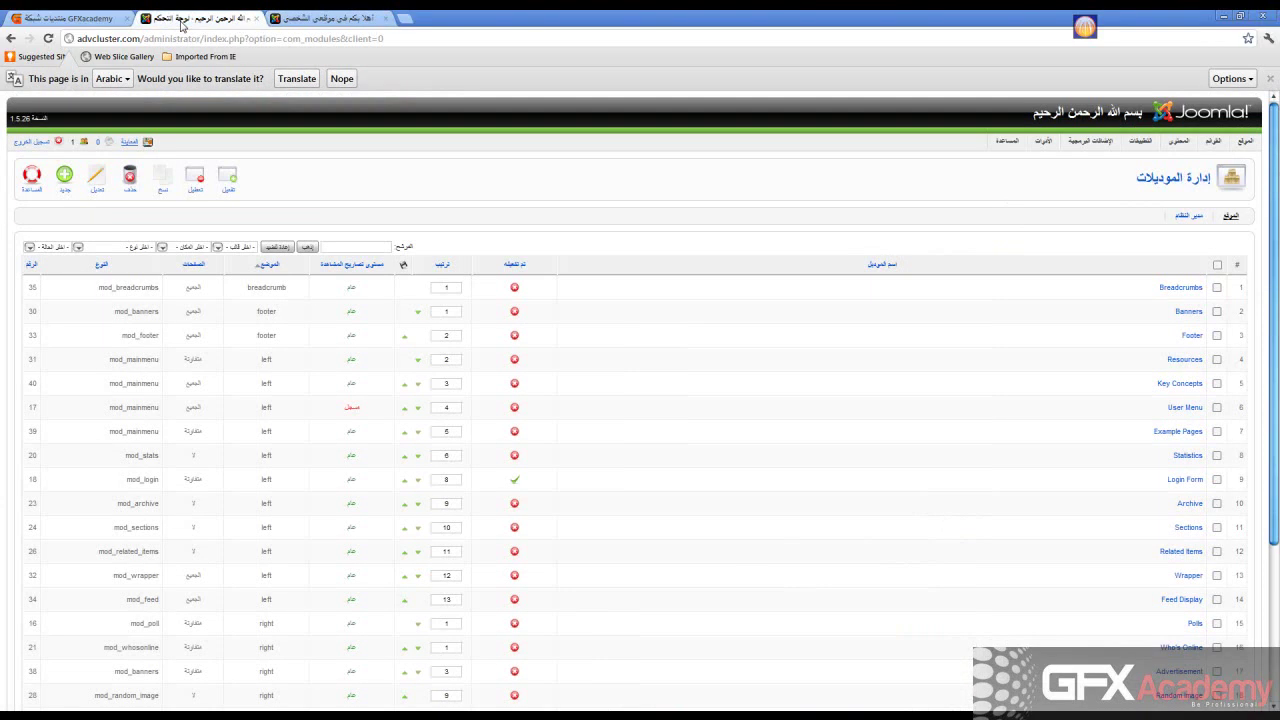
mouse_move(1222, 143)
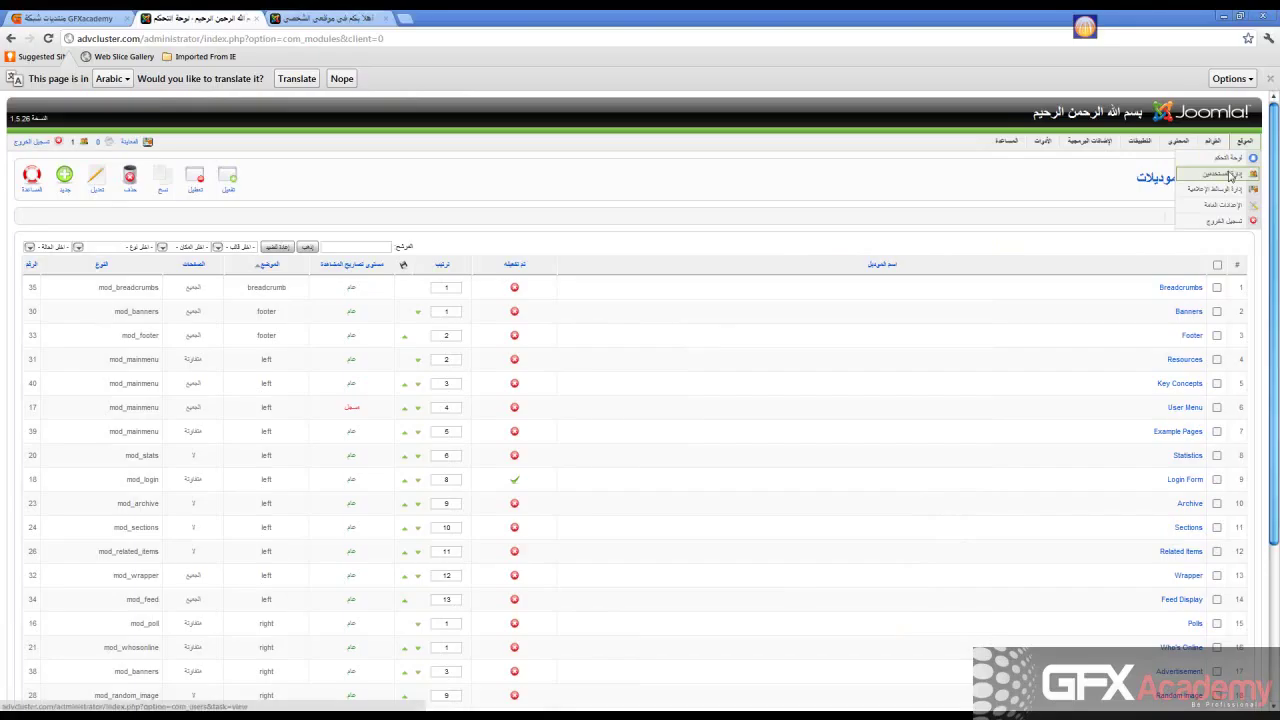
click(1232, 175)
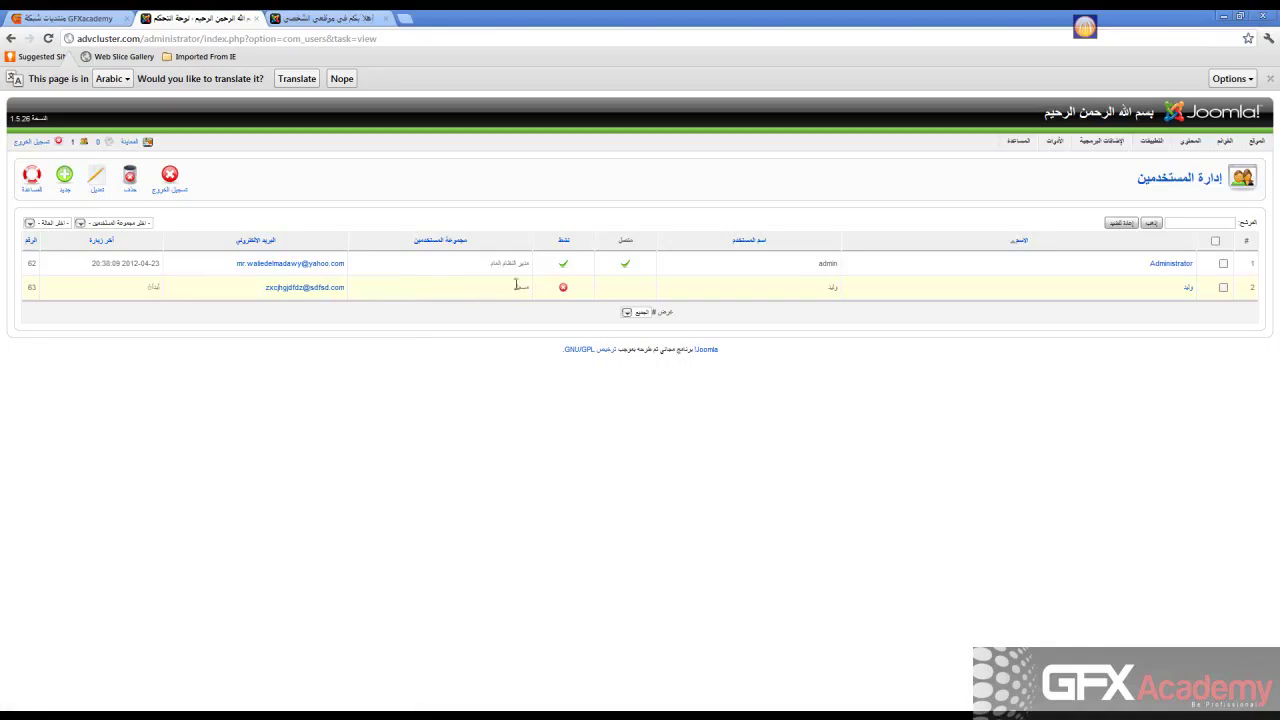
drag(530, 263, 491, 262)
click(560, 288)
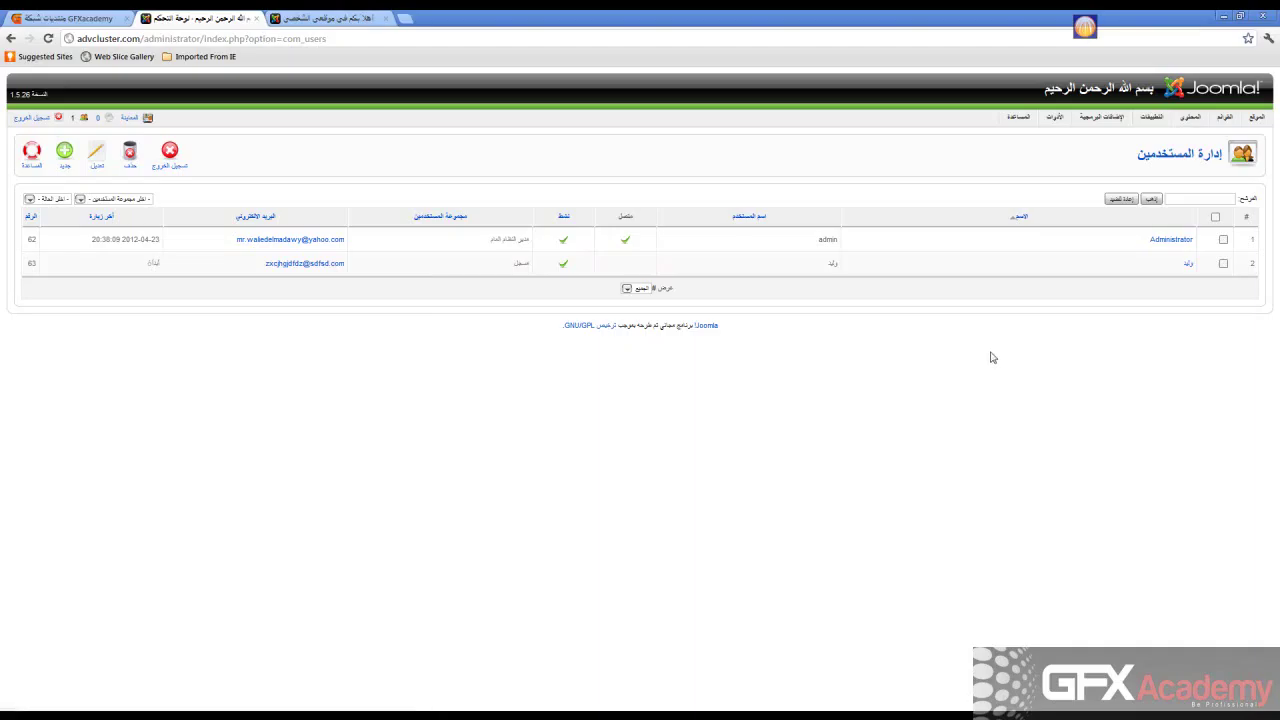
- Open the newly registered user's record for editing and review its name and new-password fields
click(1188, 265)
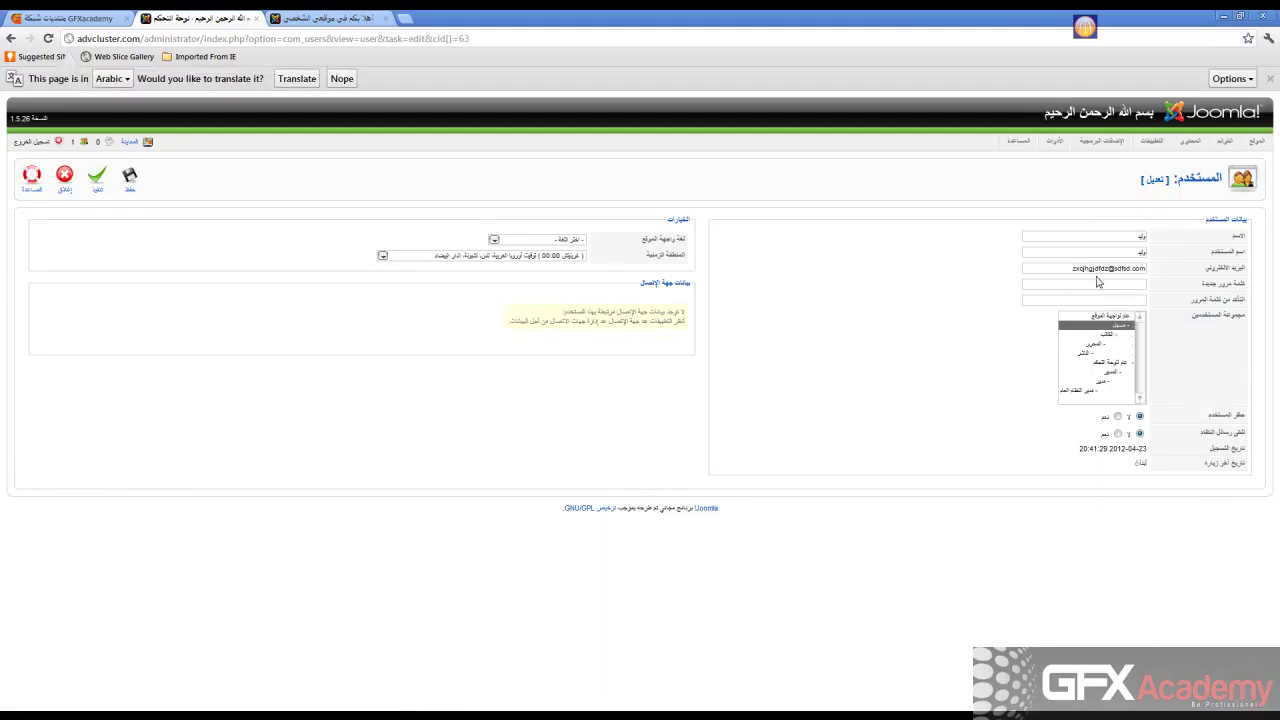
click(1121, 238)
key(Tab)
key(Tab)
click(1139, 284)
click(1135, 300)
click(1129, 284)
click(1129, 298)
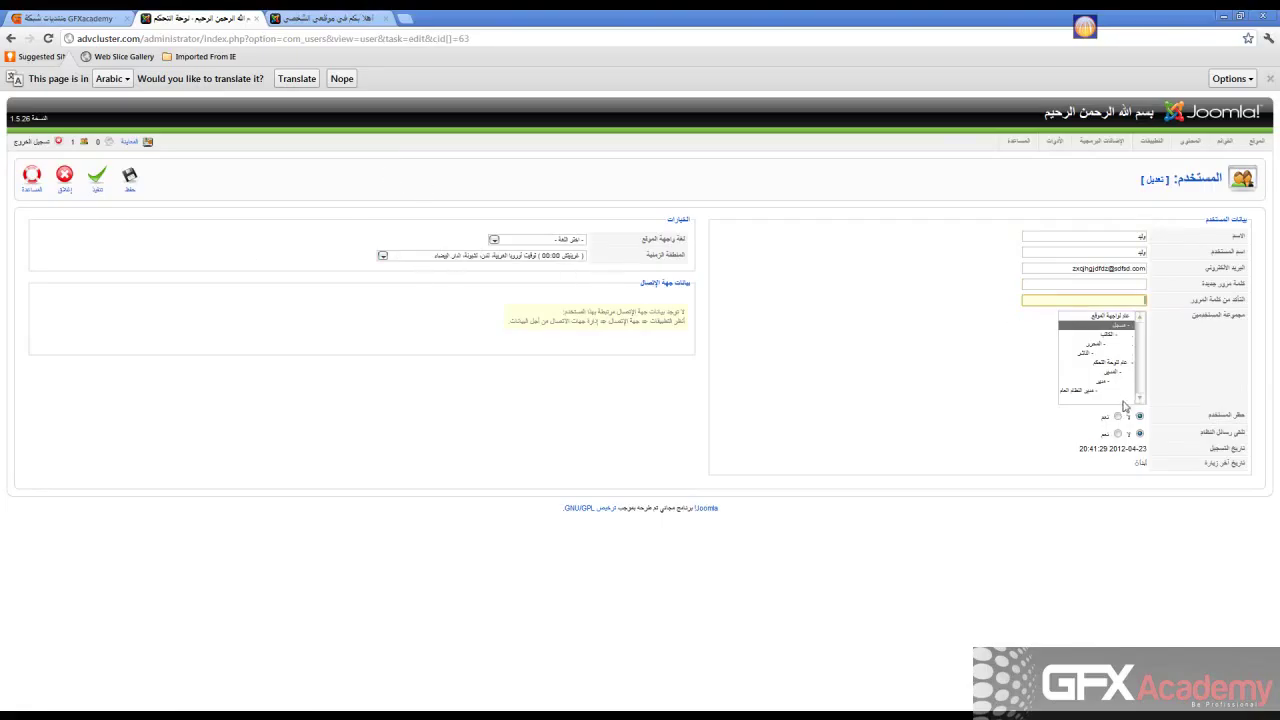
- Try the block-user setting, return it to لا, and revisit the new-password and confirmation fields
click(1118, 416)
click(1140, 416)
click(1110, 285)
click(1110, 299)
click(1110, 285)
click(1111, 300)
- Review the front-end user groups, assign the user to the الكاتب group and apply the change
click(1122, 326)
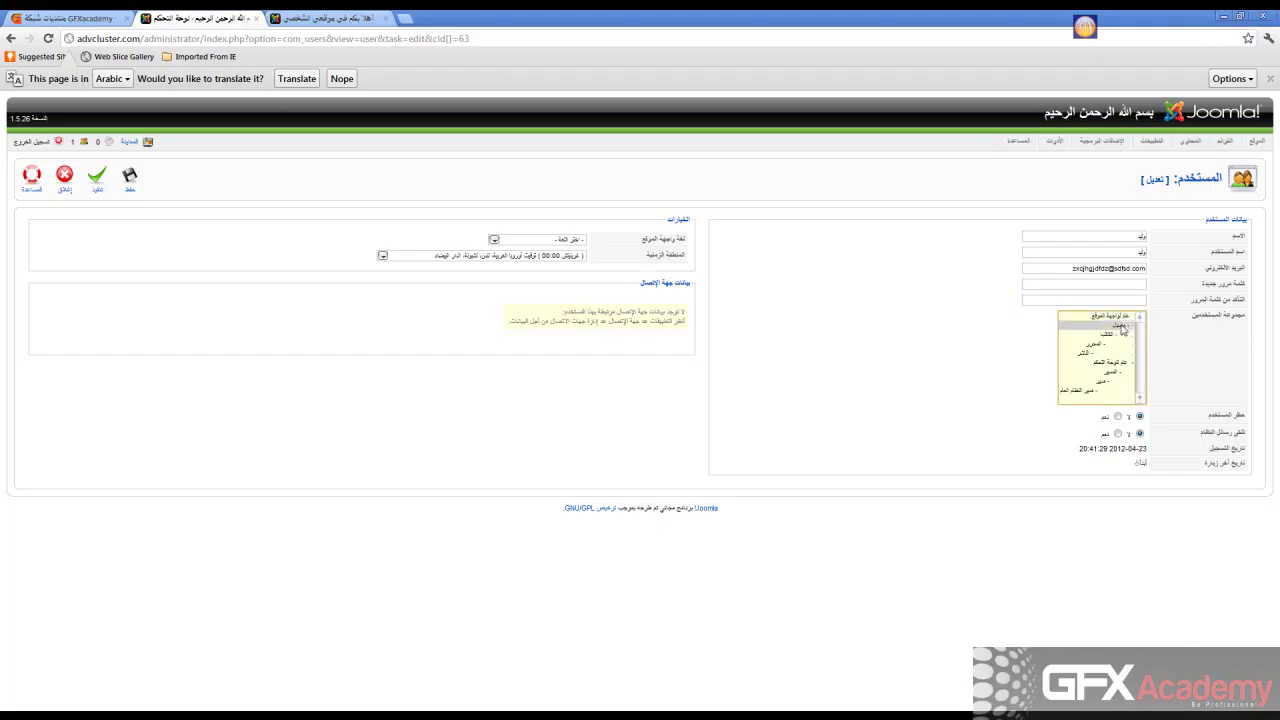
click(1121, 318)
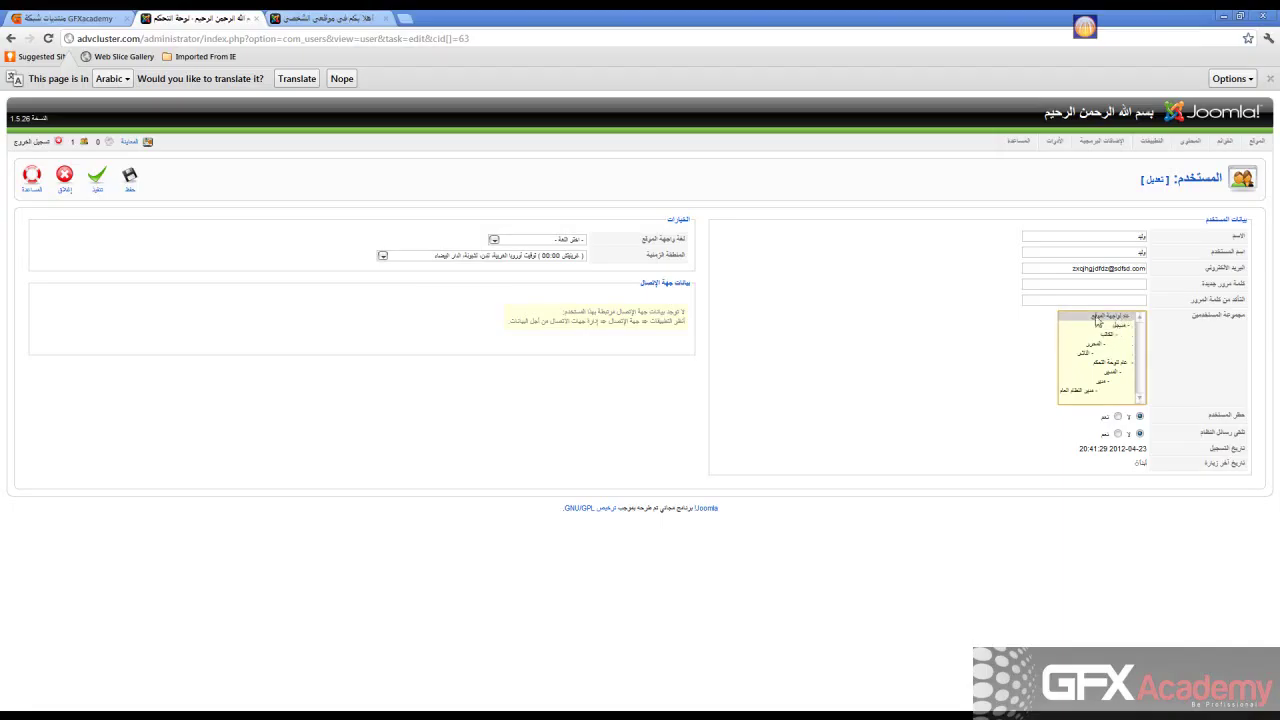
click(1108, 350)
click(1121, 317)
click(1116, 333)
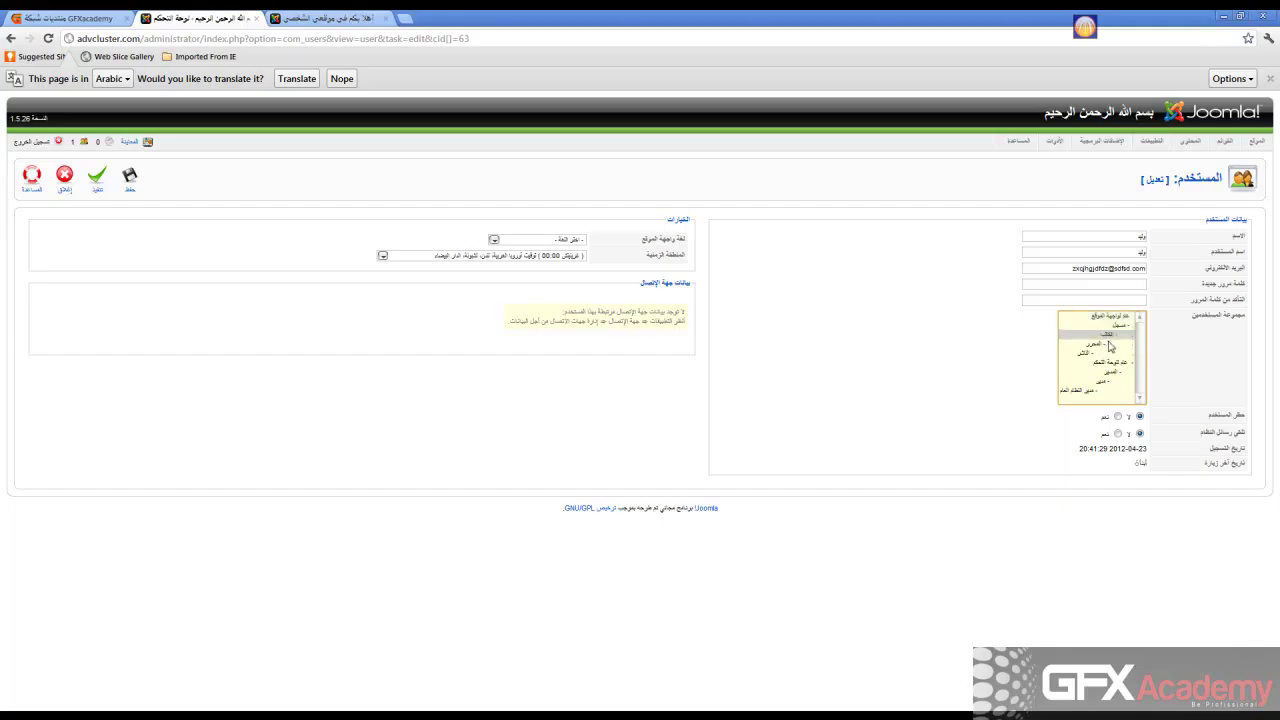
click(1104, 346)
click(1096, 353)
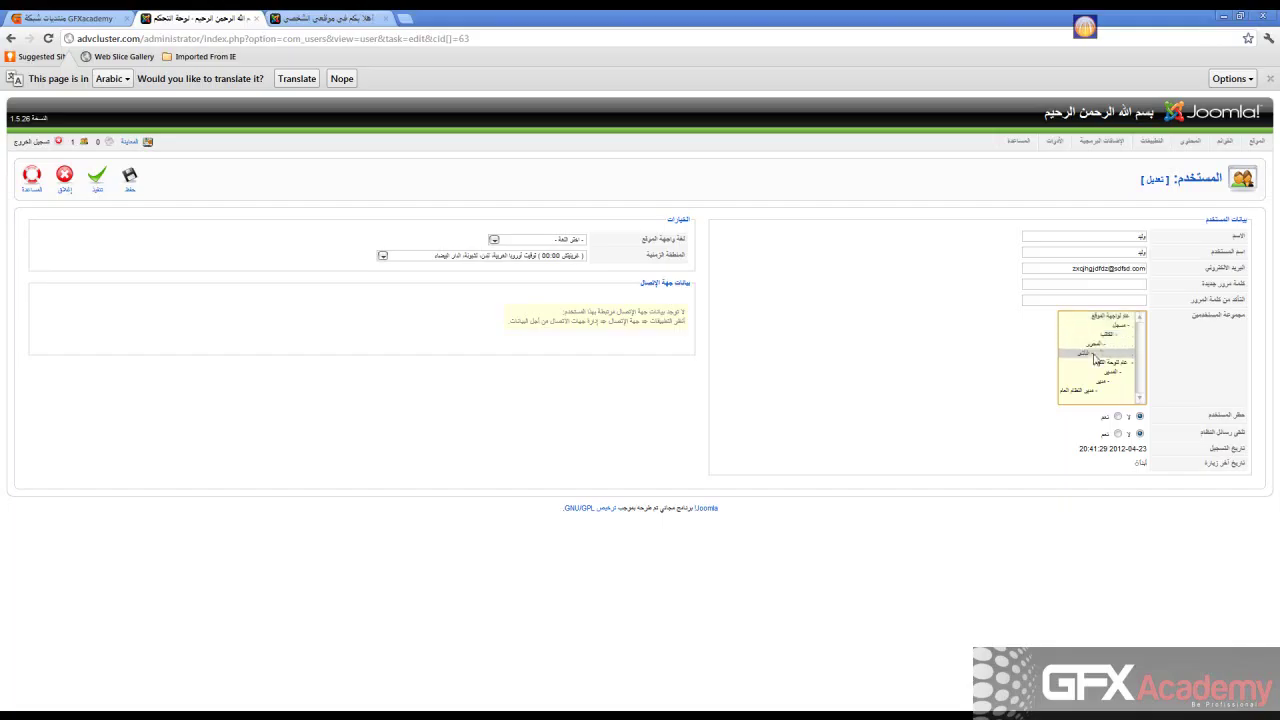
click(1116, 326)
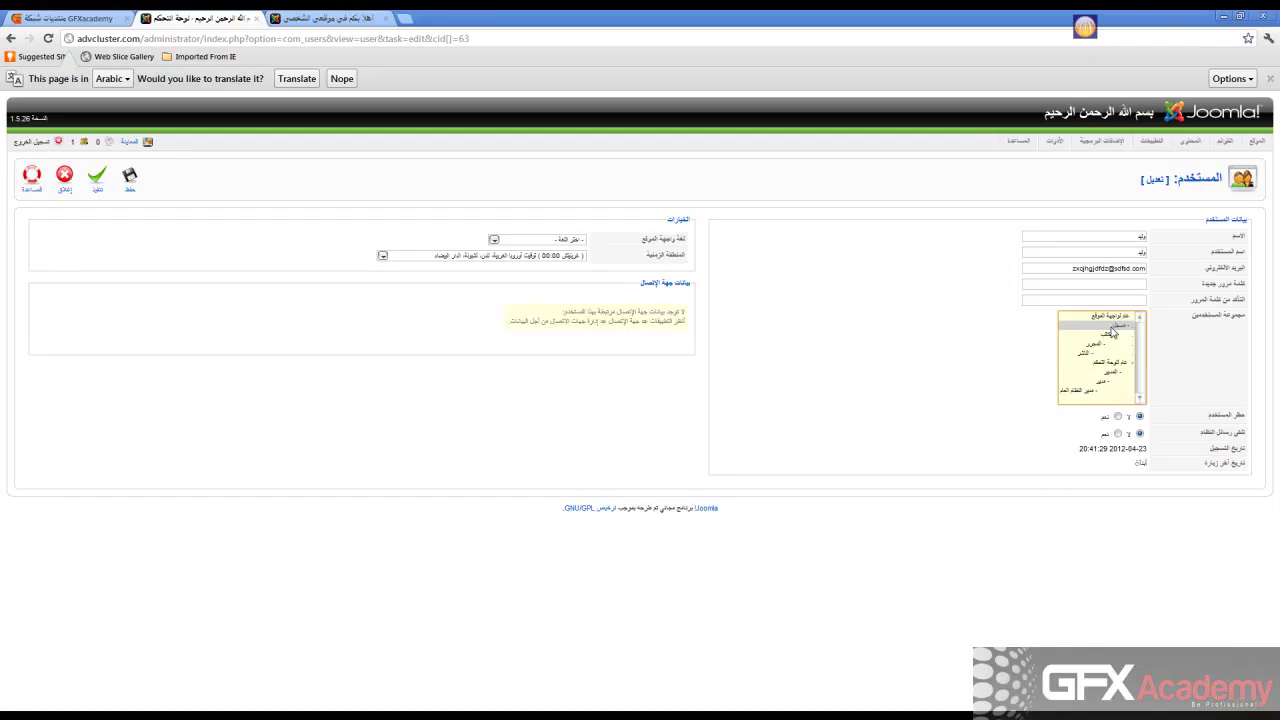
click(1107, 338)
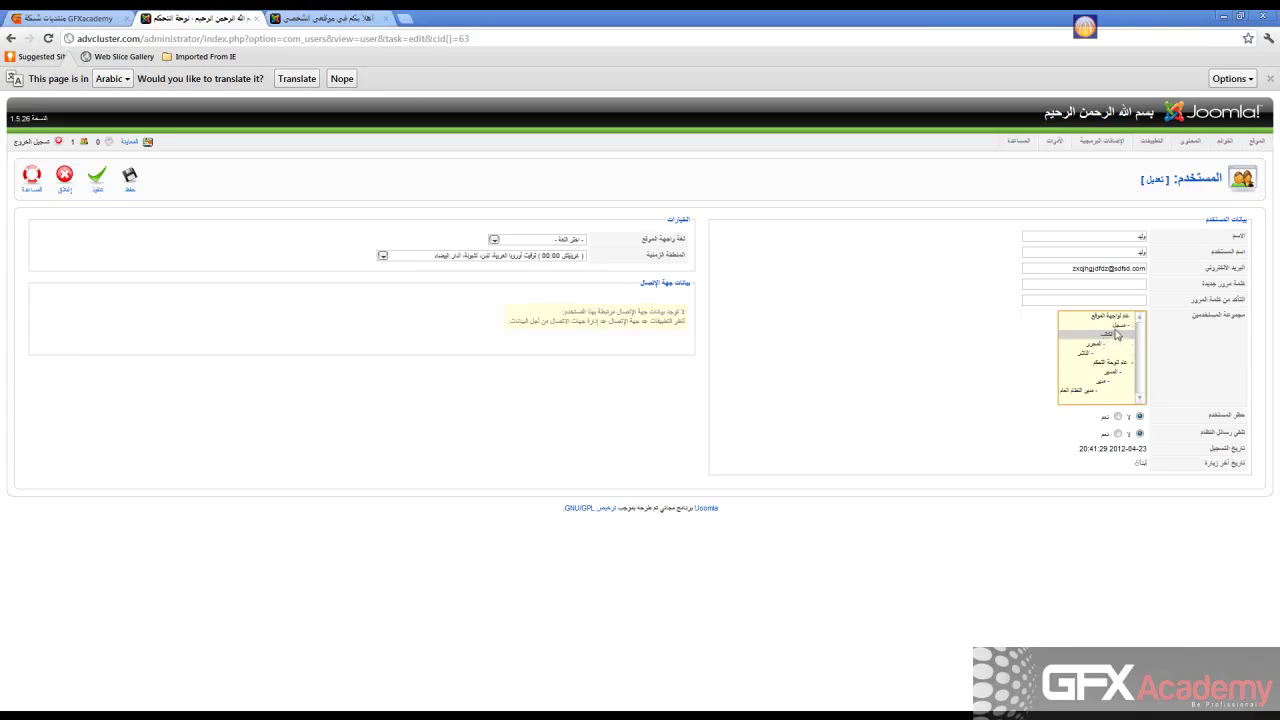
click(96, 180)
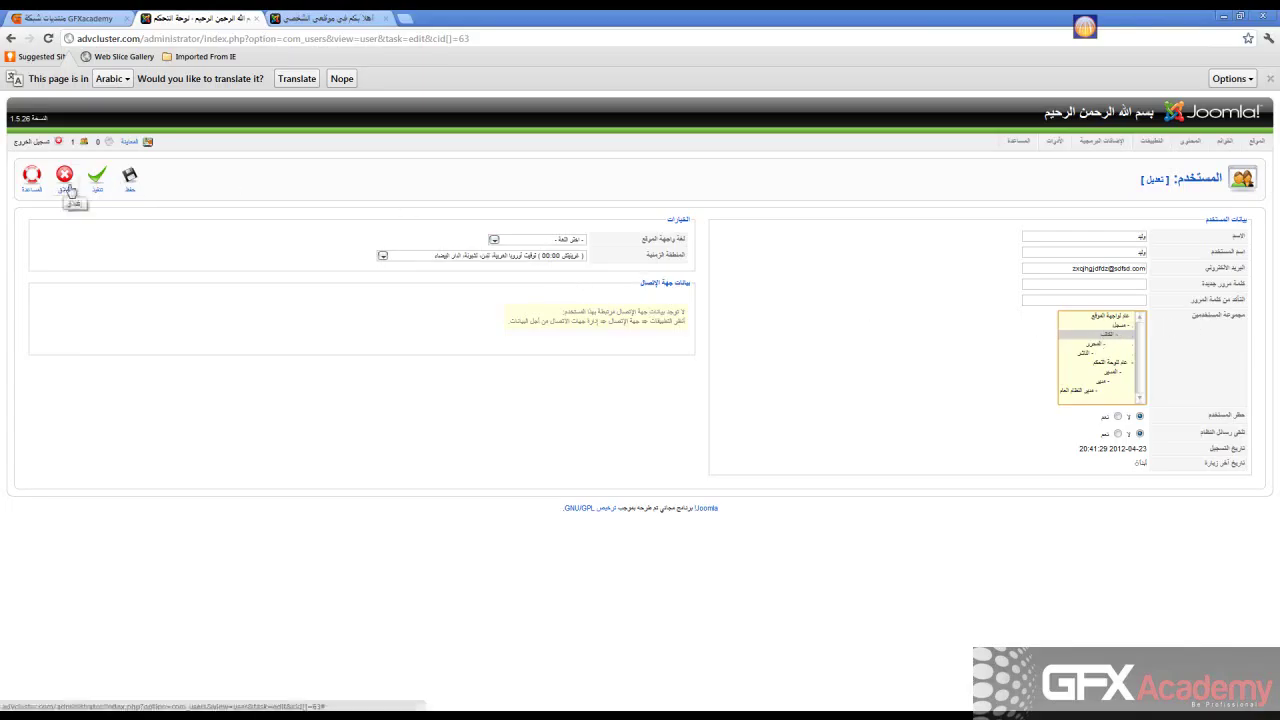
- Go through the control-panel user groups for this user, from عام للوحة التحكم to مدير النظام العام
click(1106, 345)
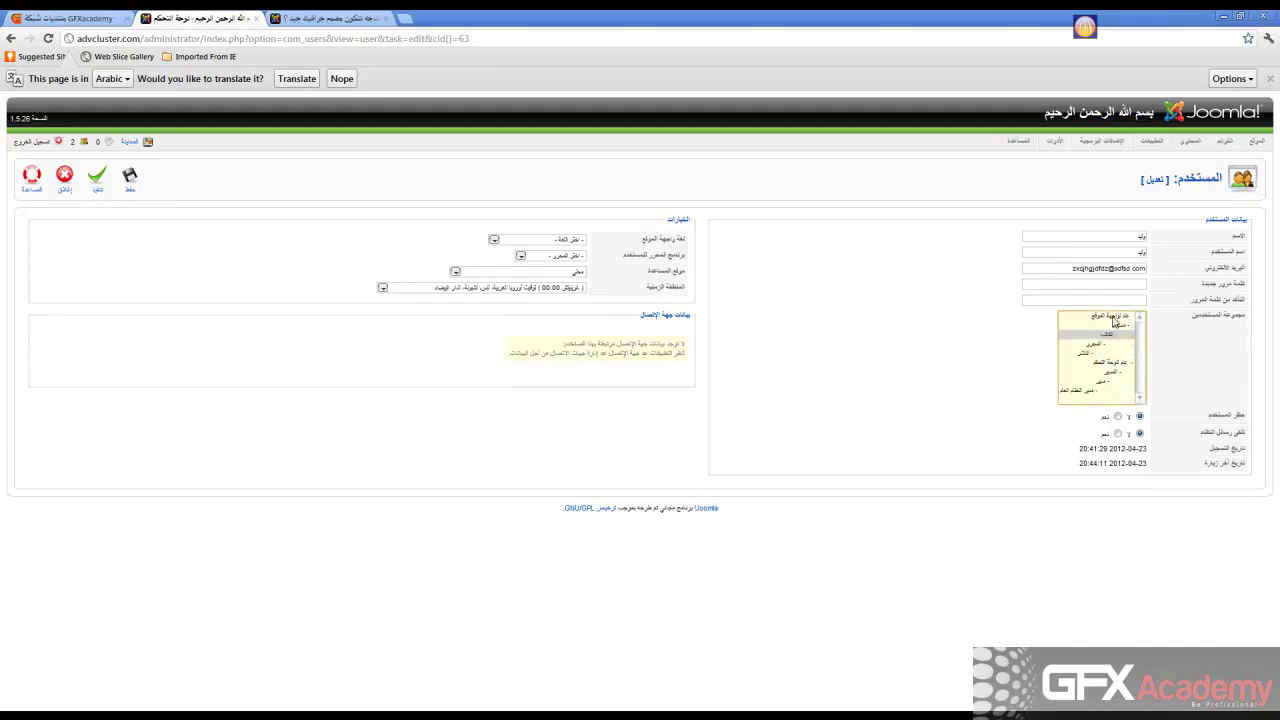
click(1114, 318)
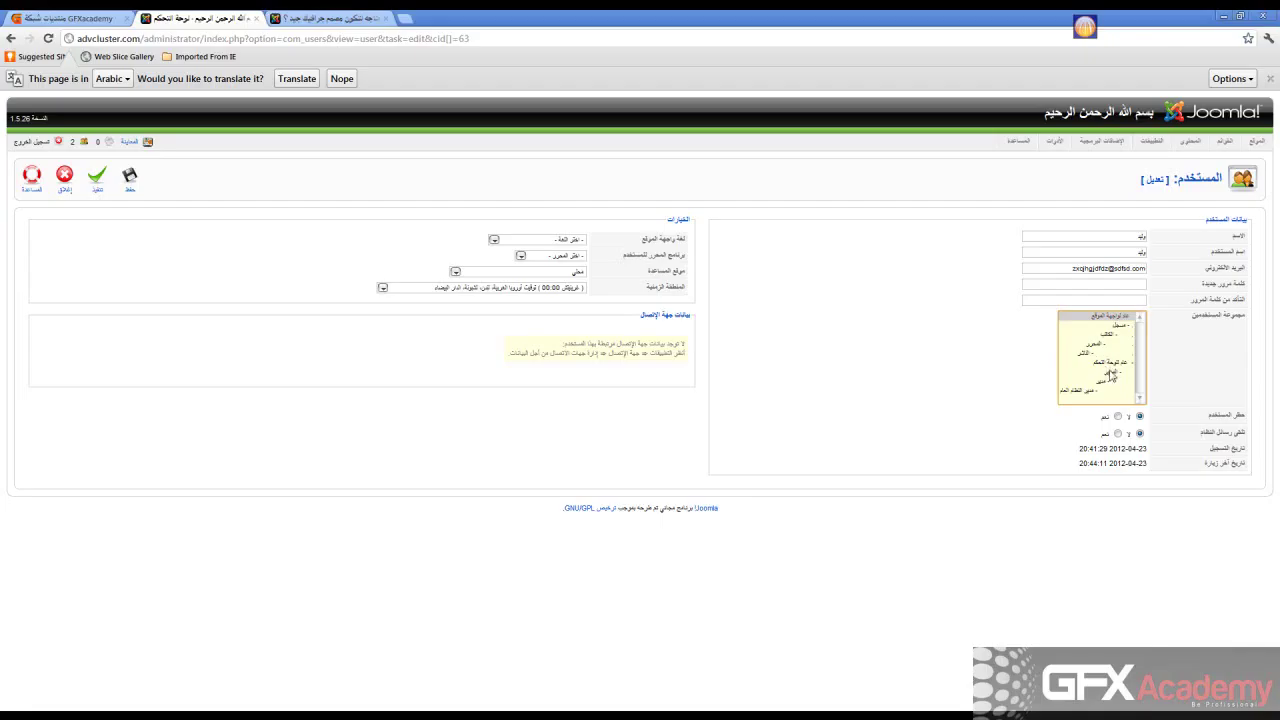
click(1119, 364)
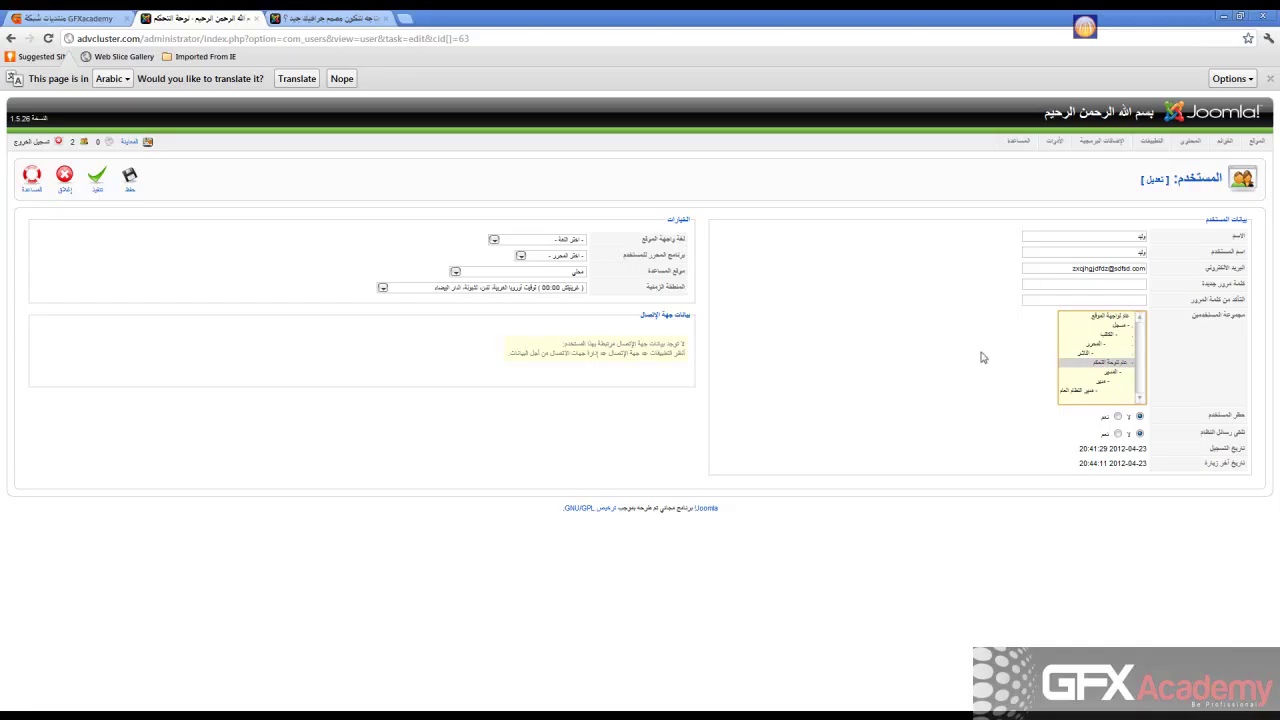
click(1111, 373)
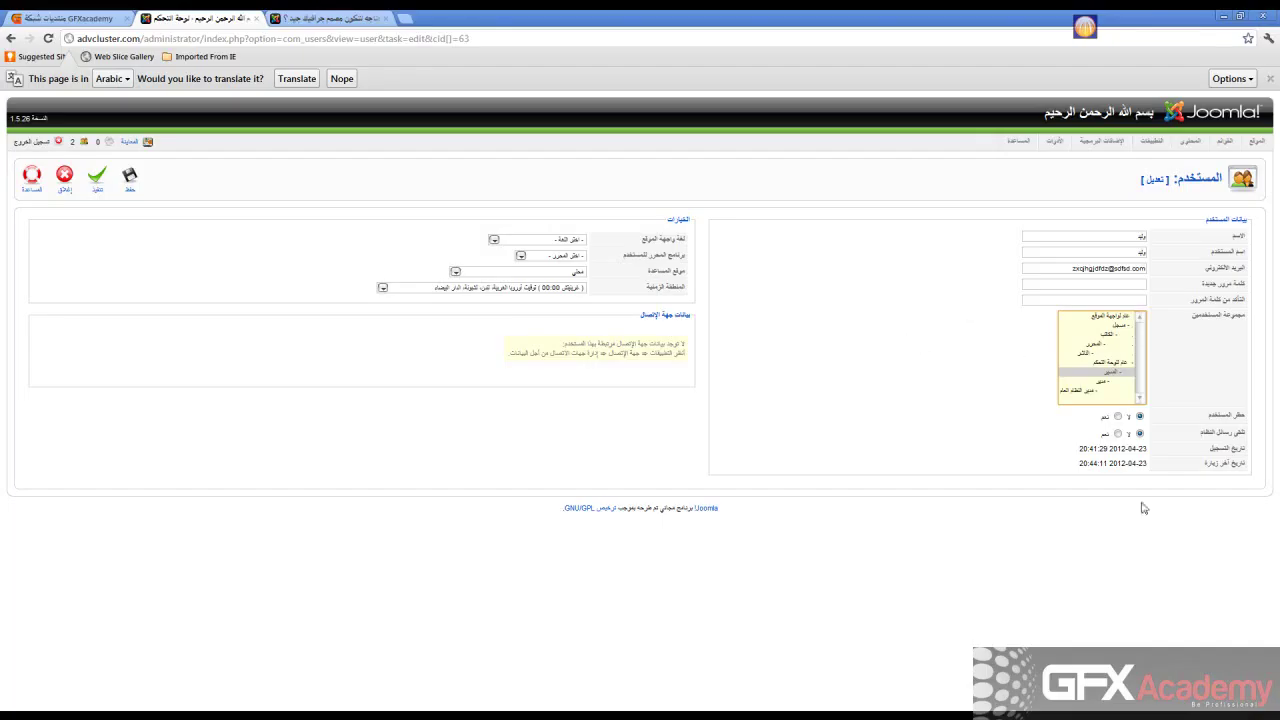
click(1104, 382)
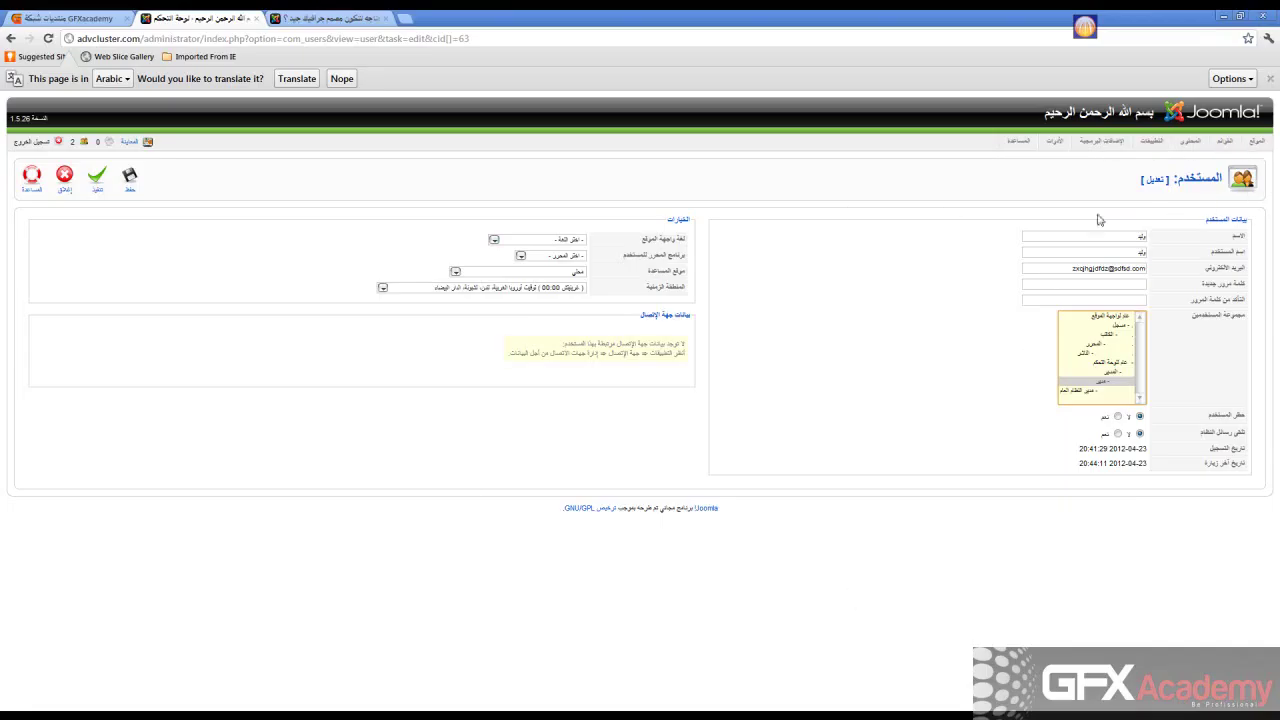
click(1081, 391)
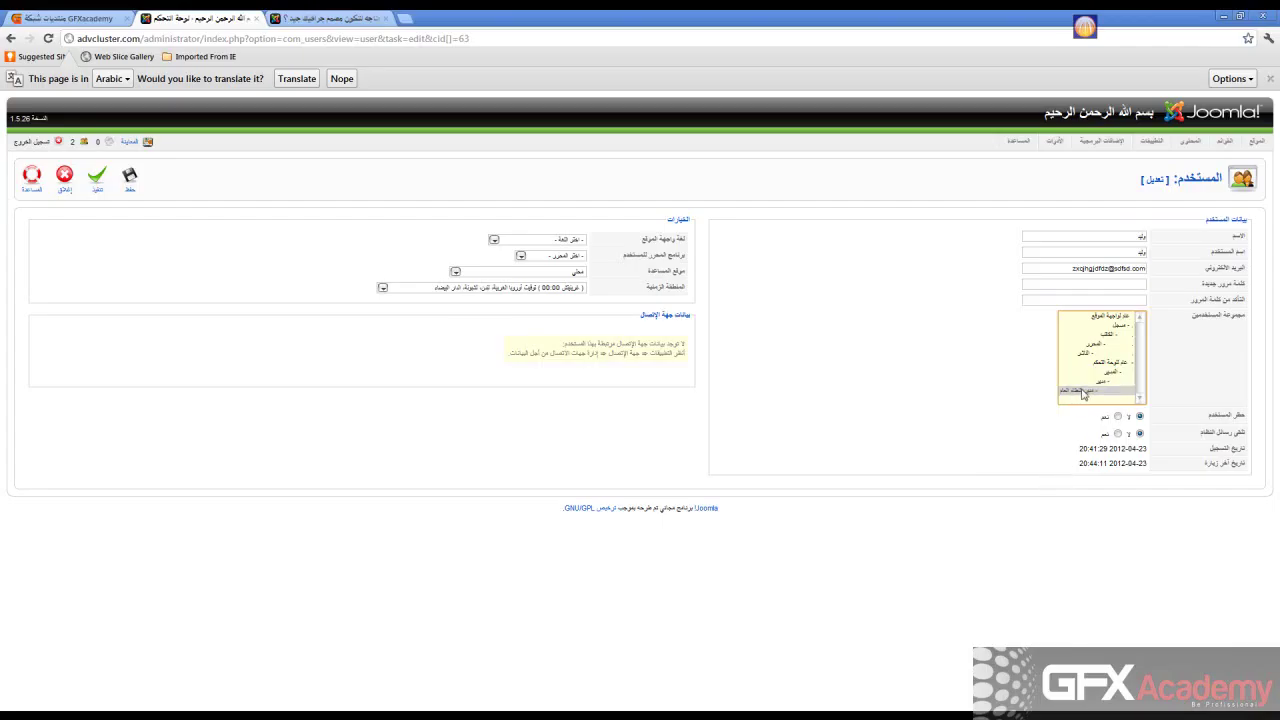
click(800, 346)
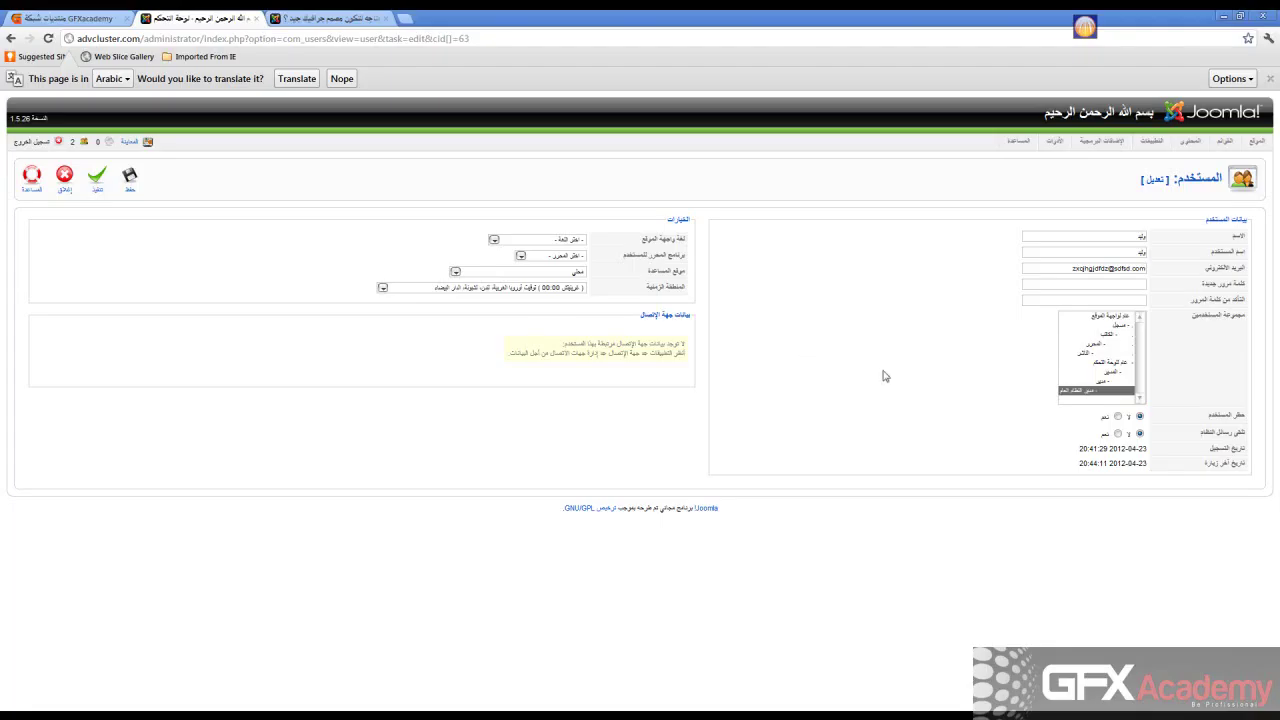
click(1066, 390)
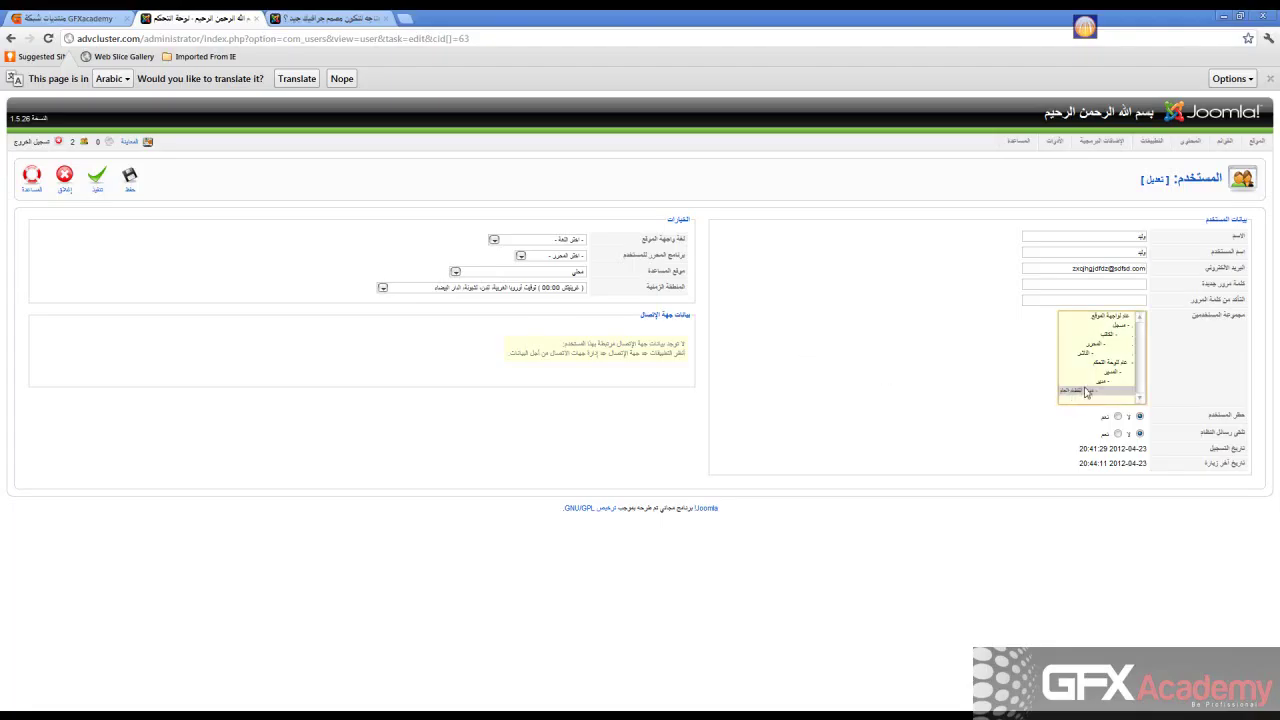
- Compare the control-panel groups again and set the user's group to عام لواجهة الموقع
click(1114, 373)
click(1116, 382)
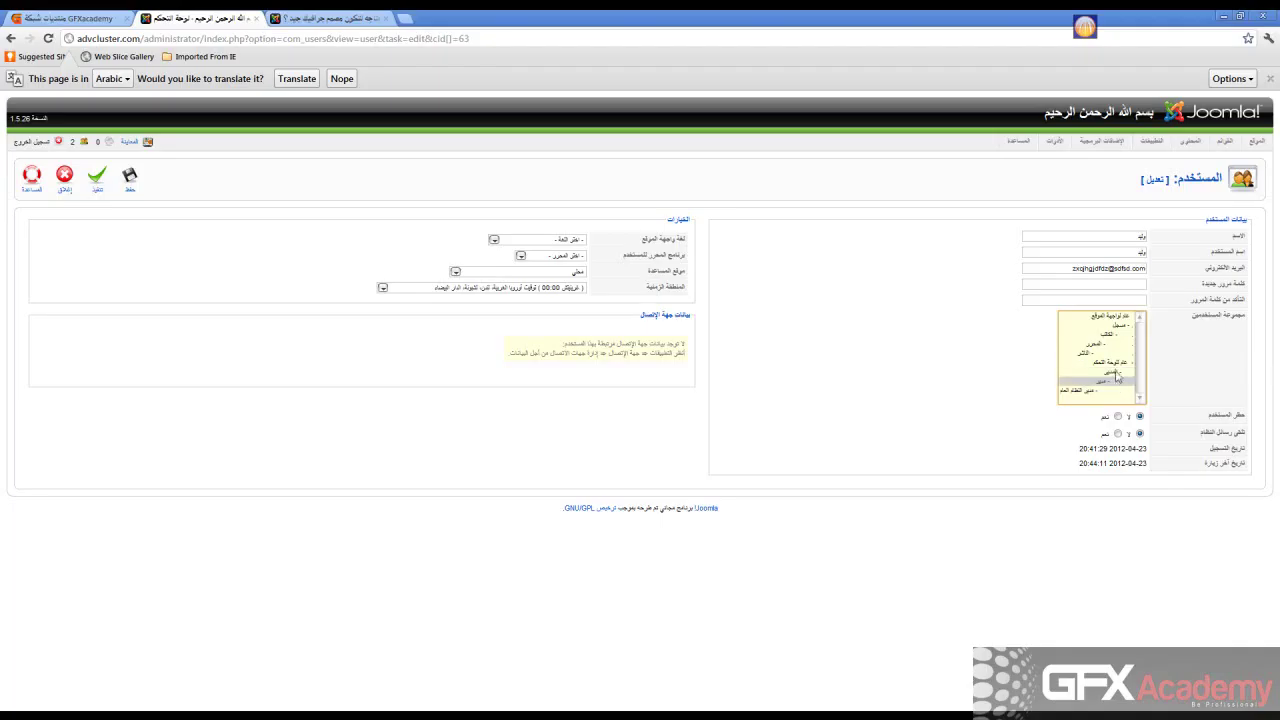
click(1118, 364)
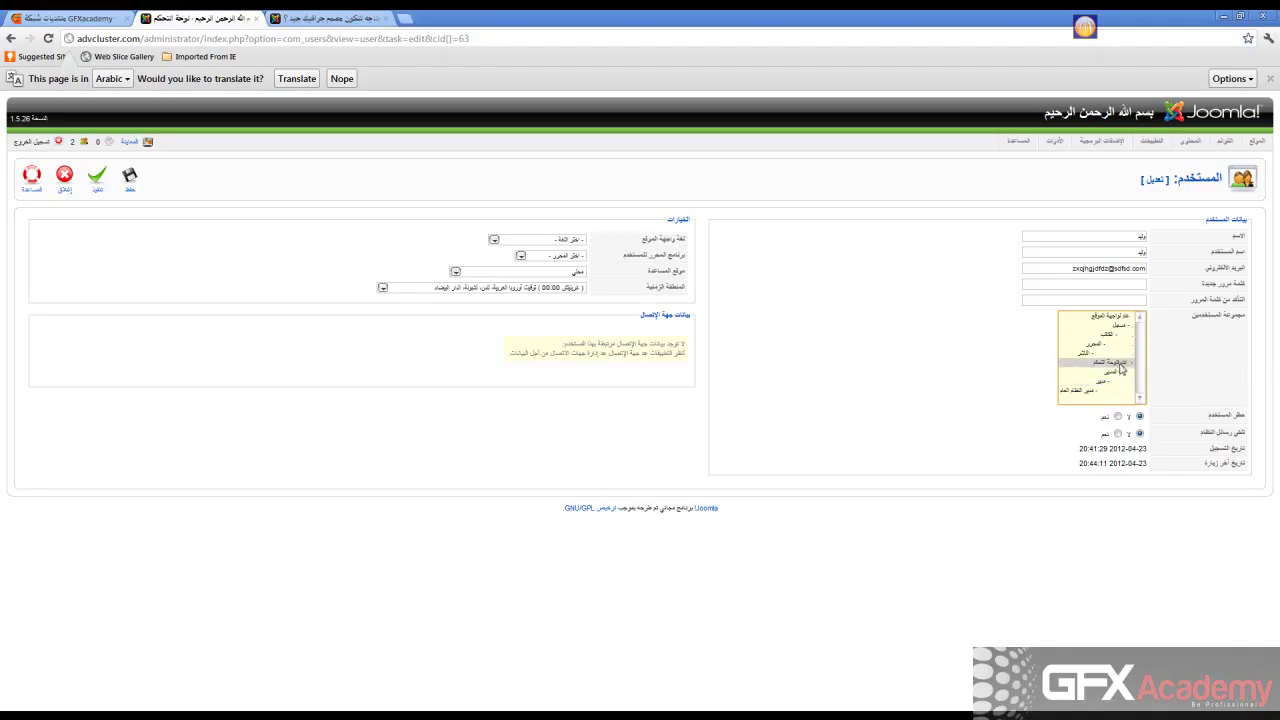
click(1116, 316)
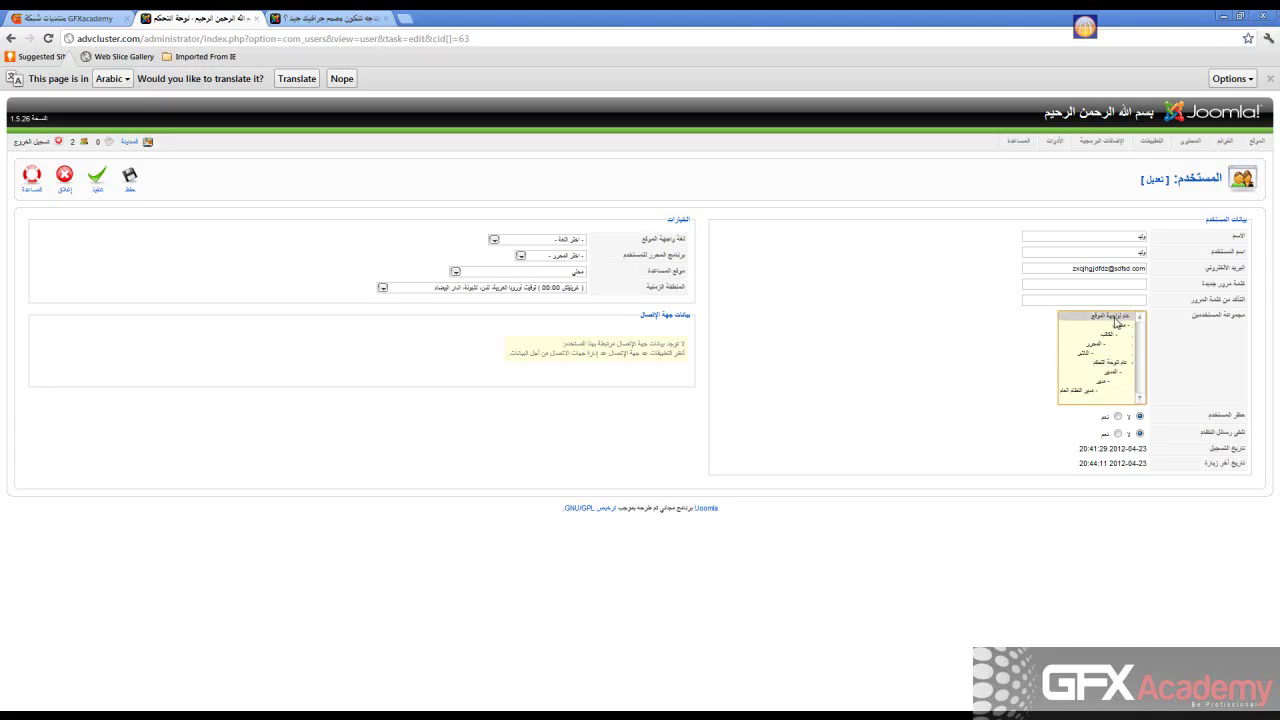
mouse_move(1116, 343)
mouse_down()
mouse_move(1110, 360)
mouse_move(1117, 321)
mouse_up()
- Try the block-user and system-message settings, return both to لا, and examine the last visit date
click(1117, 420)
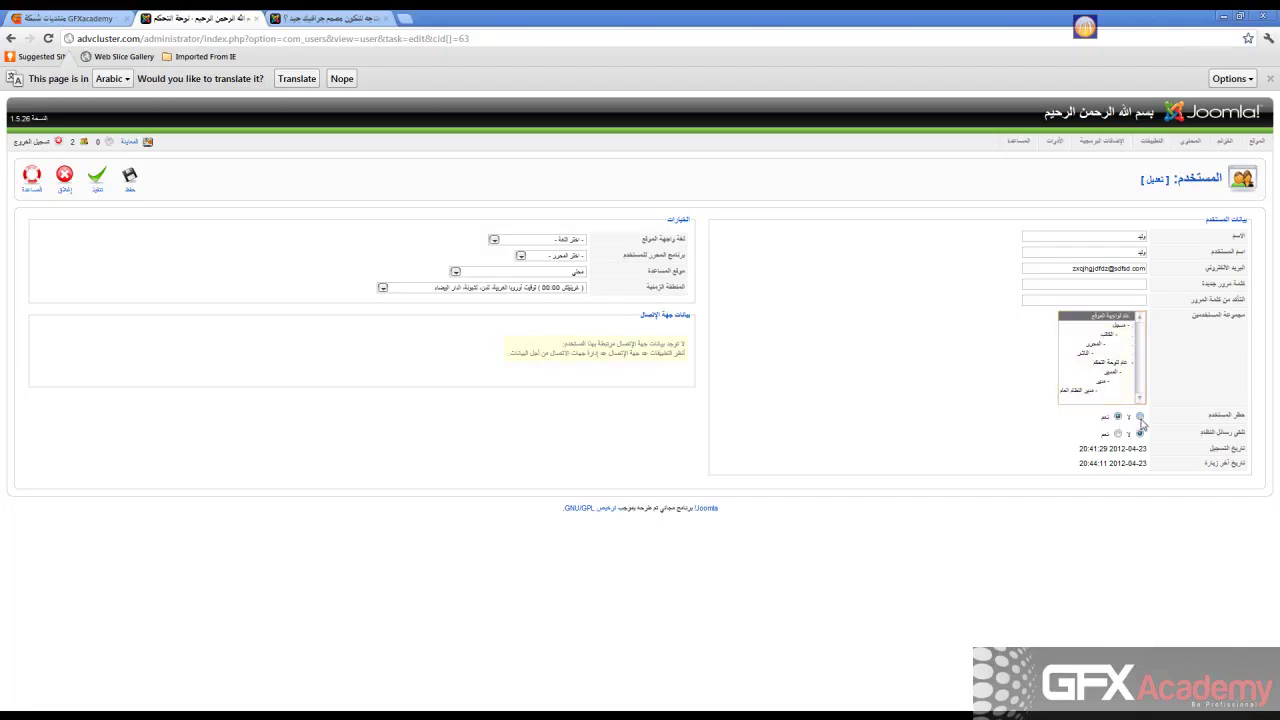
click(1118, 434)
click(1141, 434)
drag(1143, 452, 1082, 466)
- Set the user's front-end language to Arabic (الجزائر) and the user editor to Editor - TinyMCE
click(494, 240)
click(503, 259)
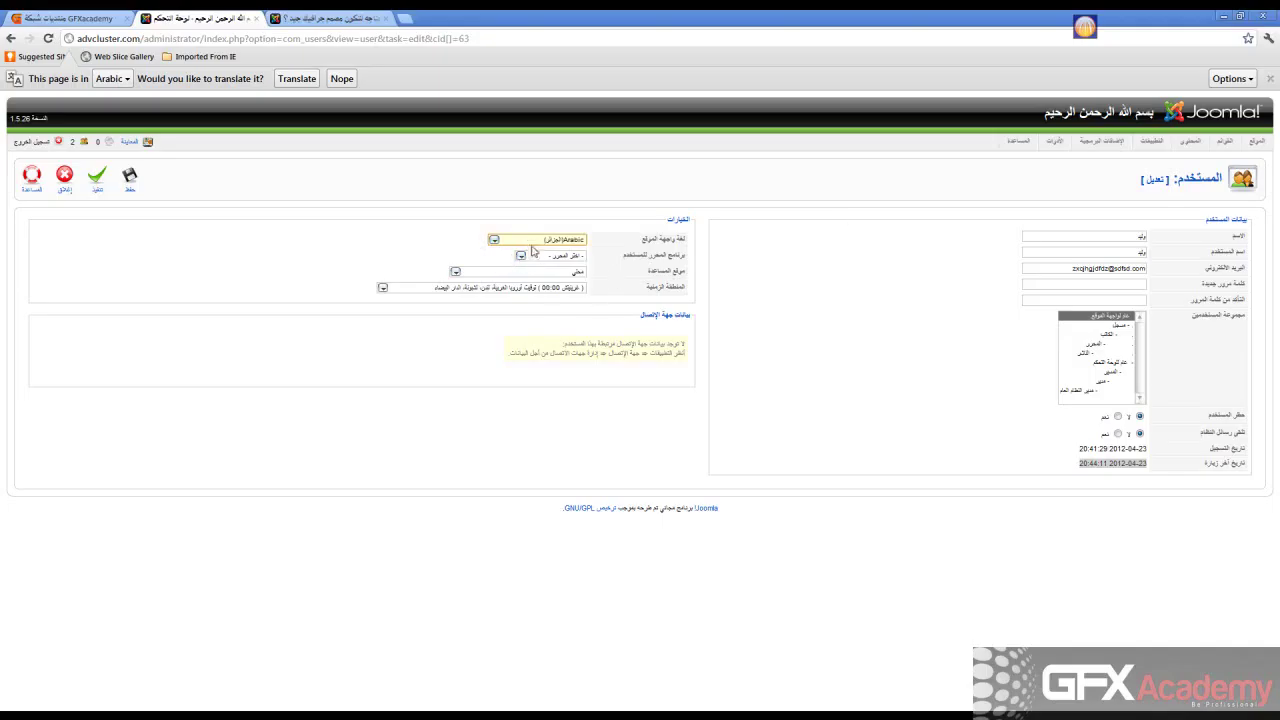
click(521, 256)
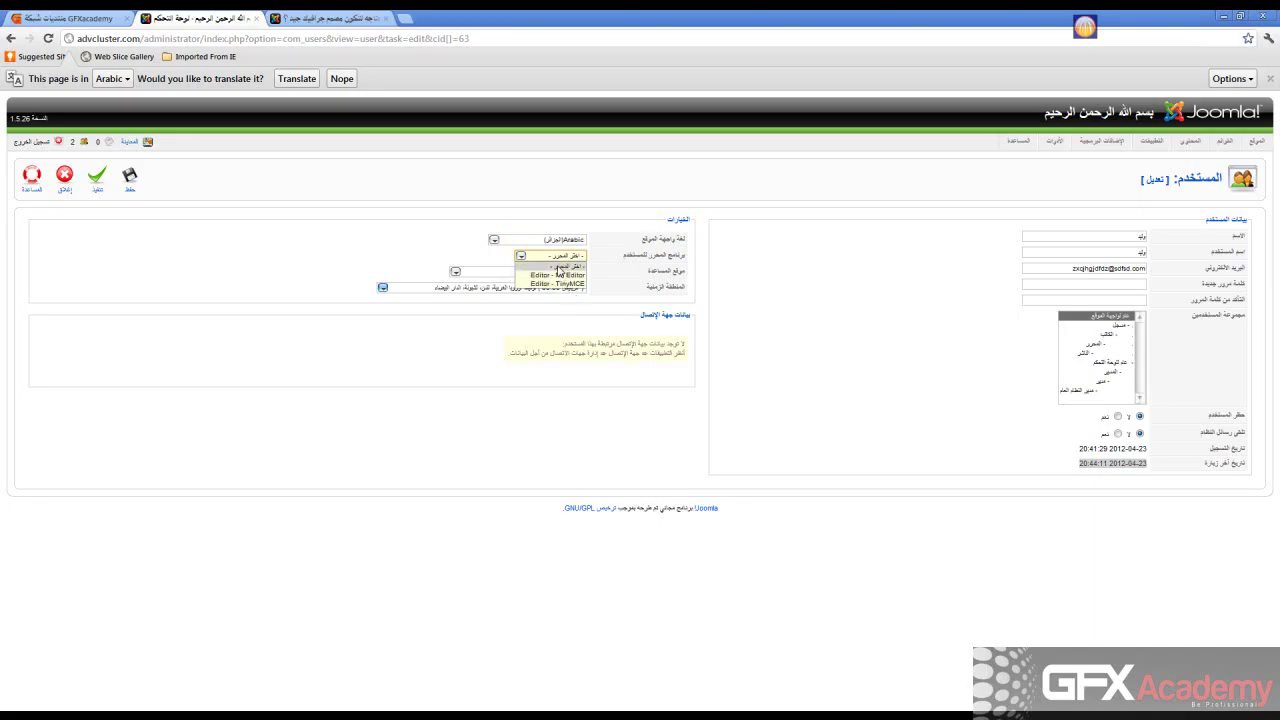
click(543, 284)
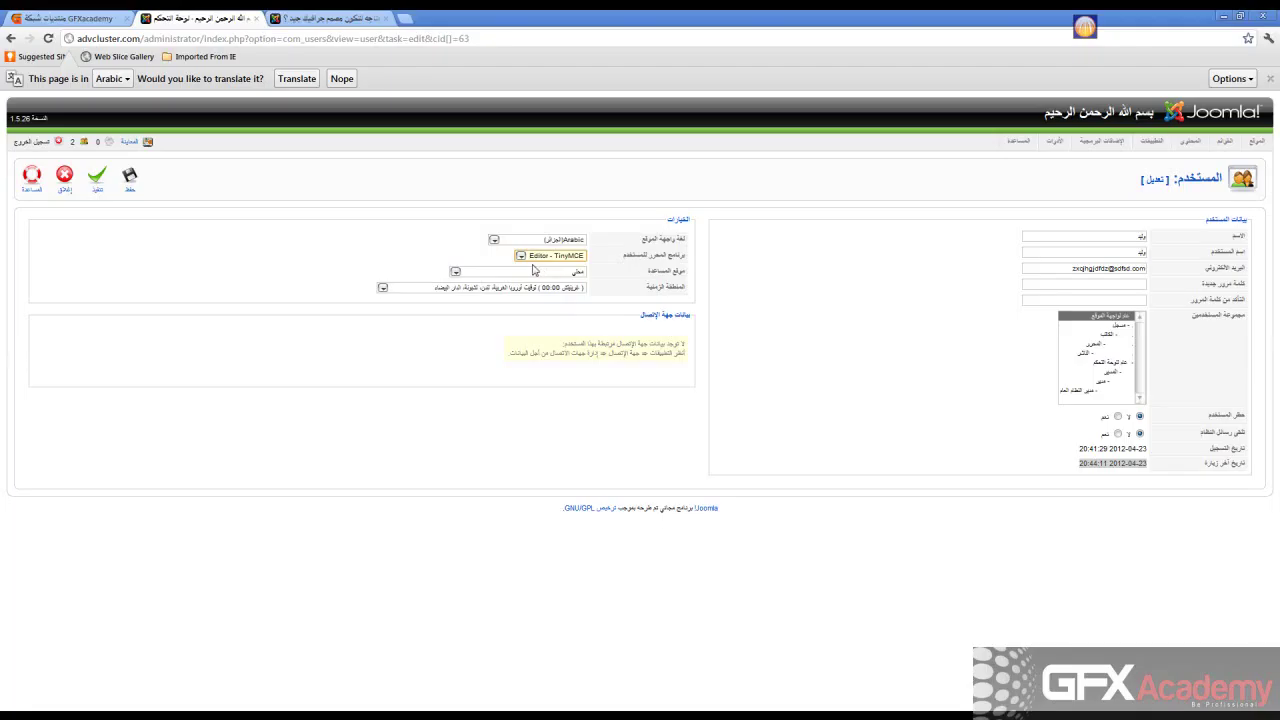
- Try the الكاتب, المسير and مدير groups for the user and return the selection to عام لواجهة الموقع
click(1105, 336)
click(1106, 371)
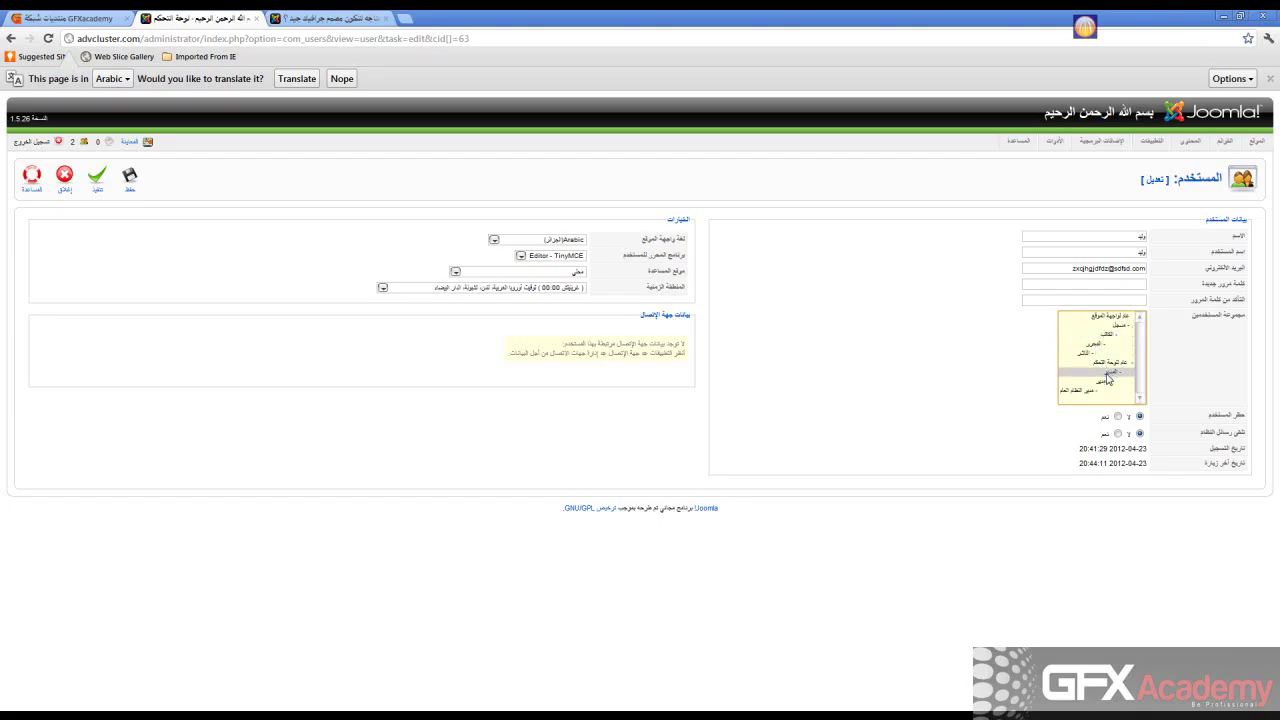
click(1110, 381)
click(1107, 317)
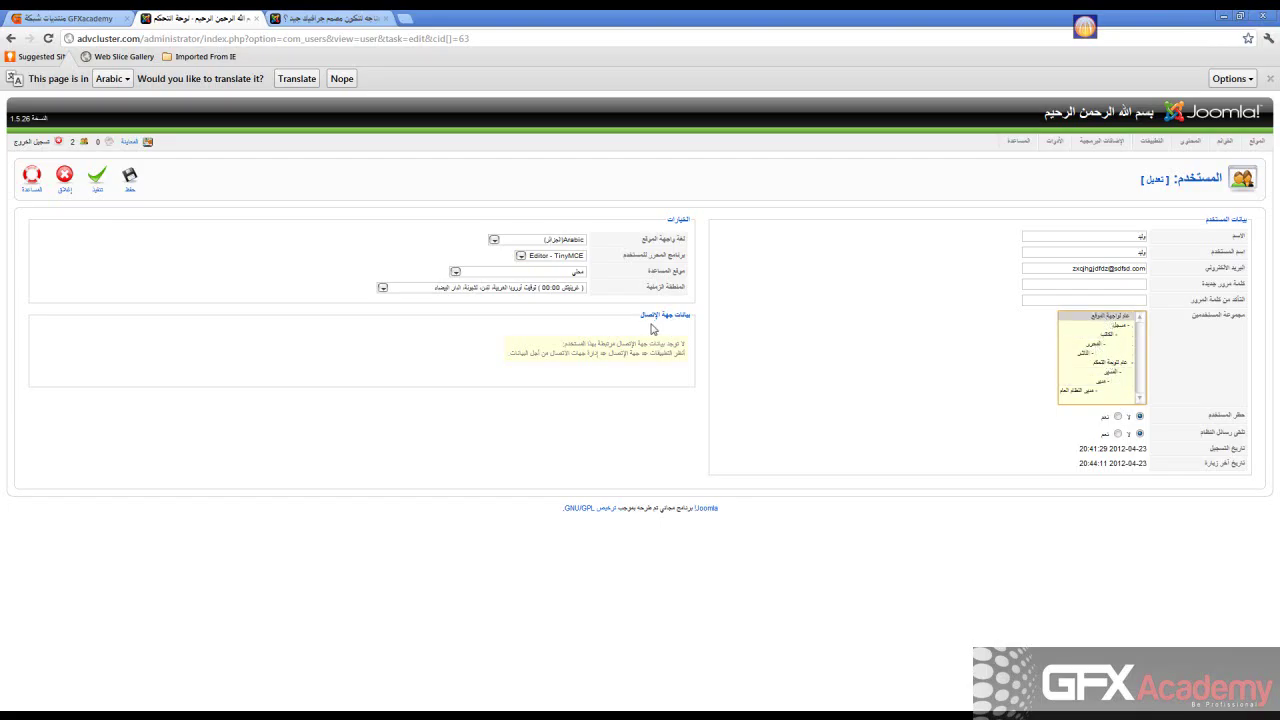
- Check the user's time zone, set the user group to مسجل and save the account
click(383, 287)
click(383, 287)
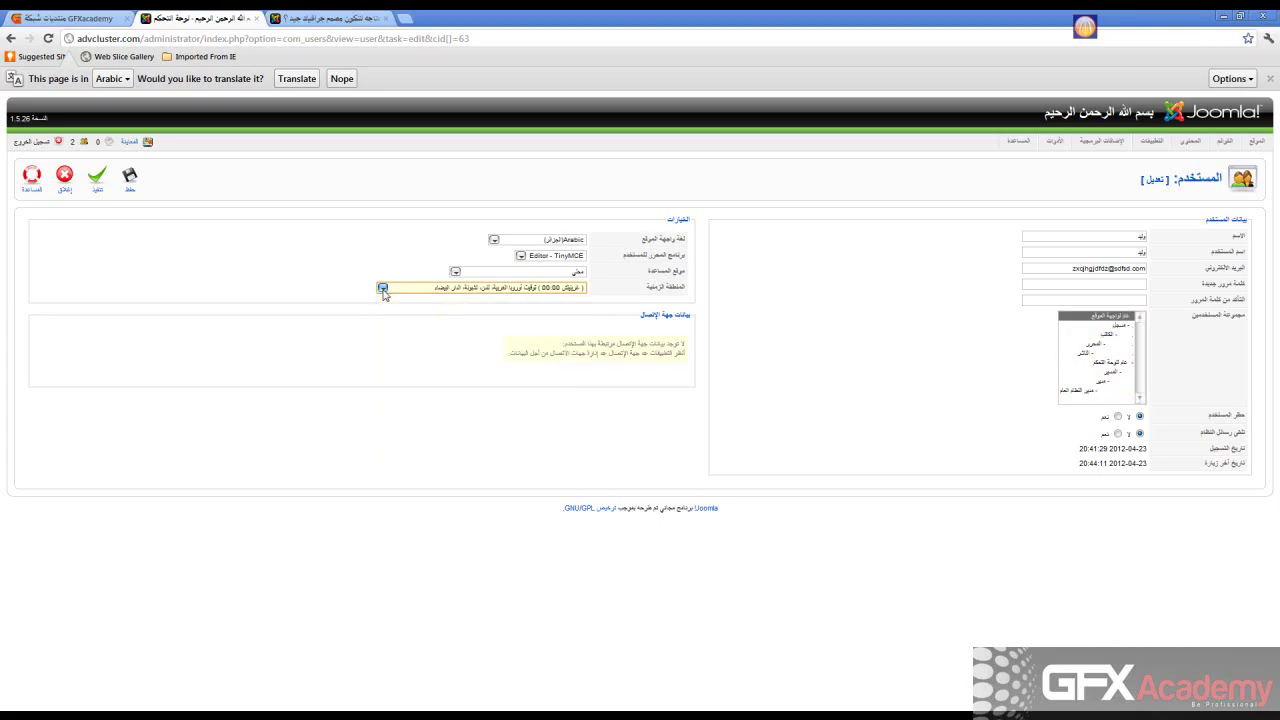
click(130, 188)
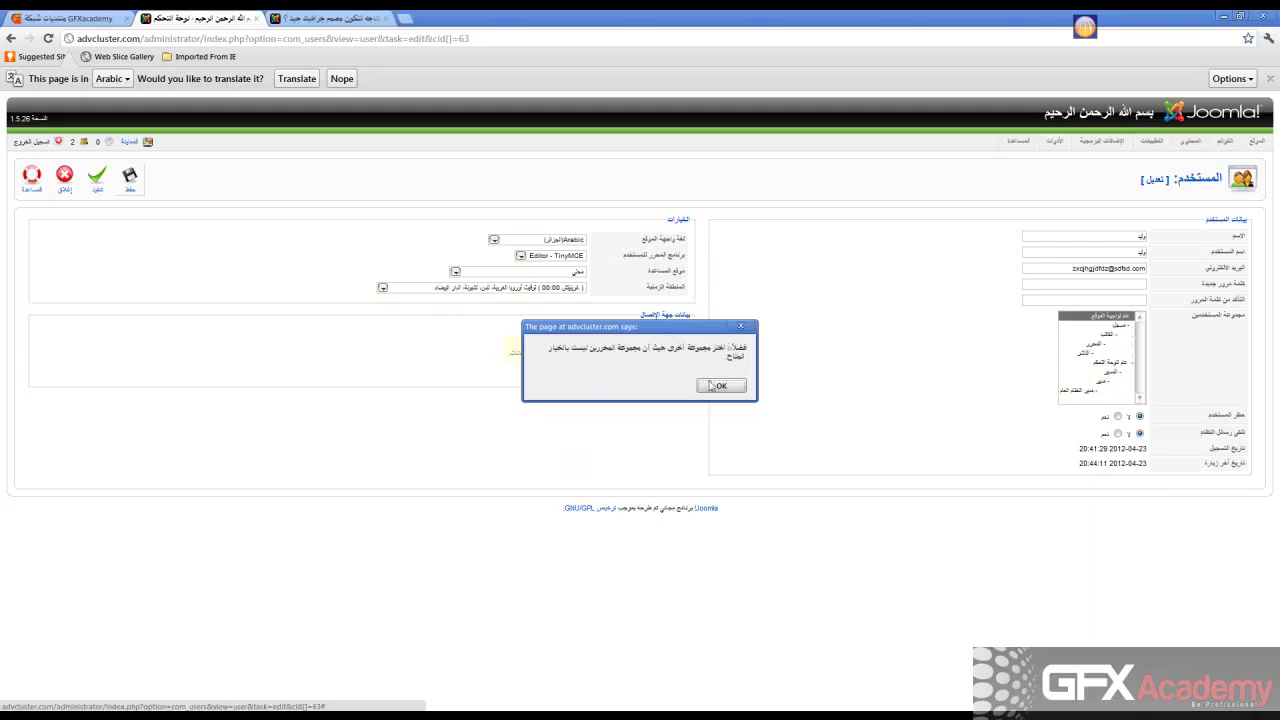
click(722, 387)
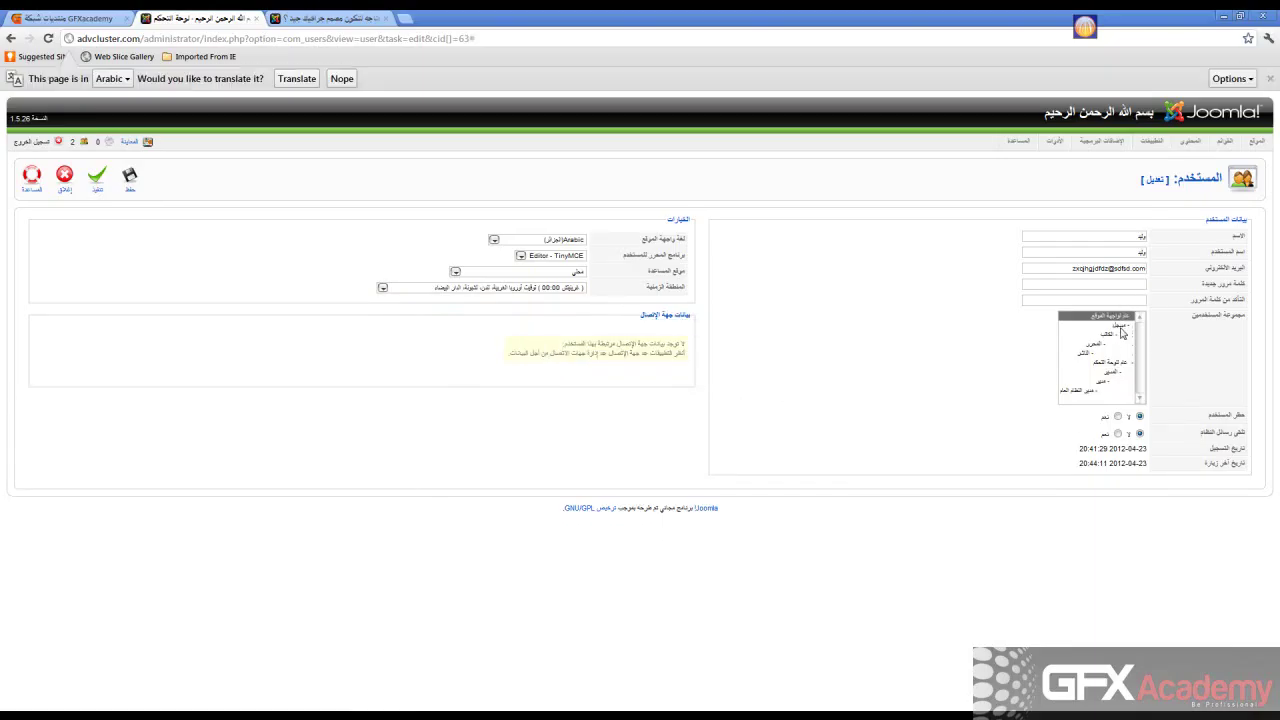
click(1119, 327)
click(129, 180)
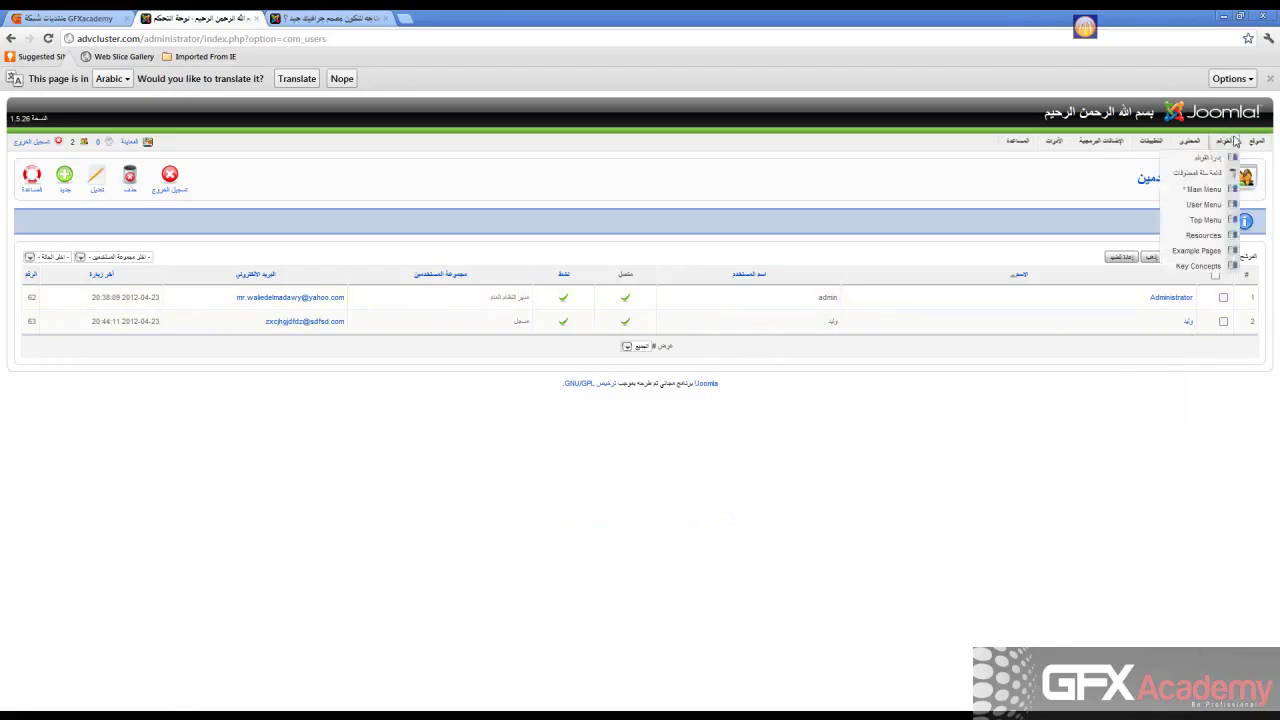
- Open media management and create a folder named Clients inside the images directory
mouse_move(1254, 146)
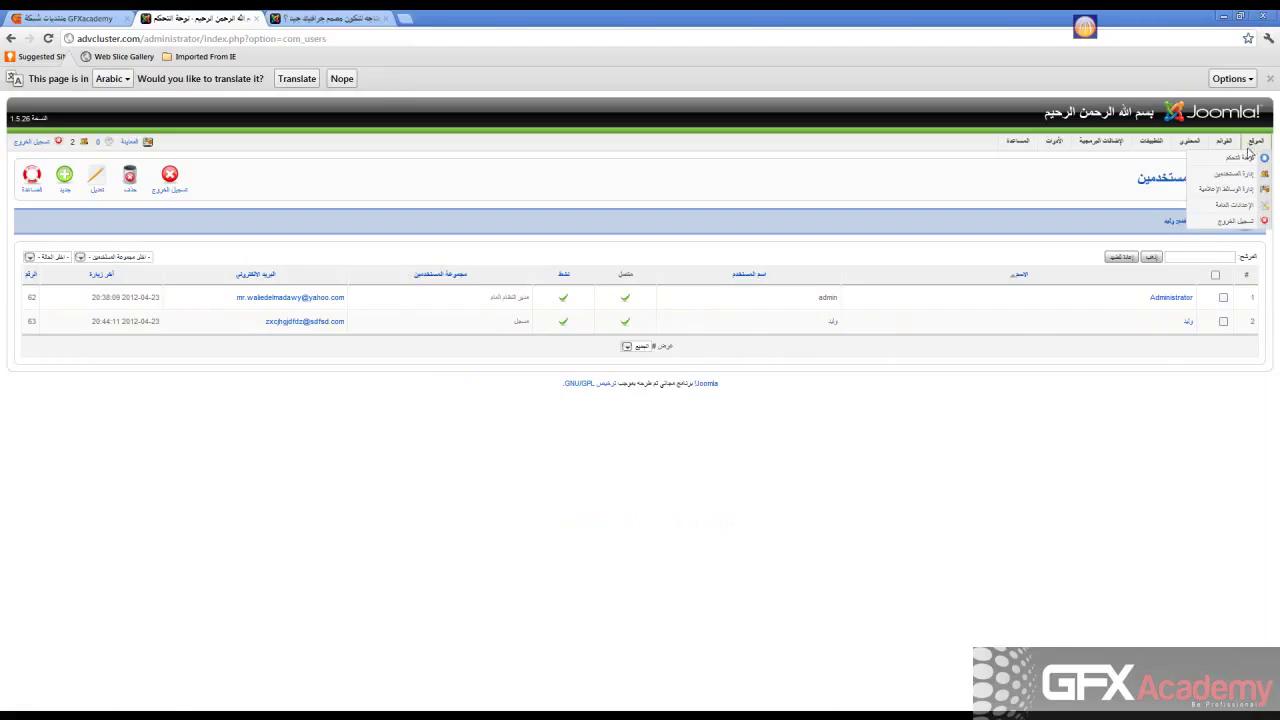
click(1234, 190)
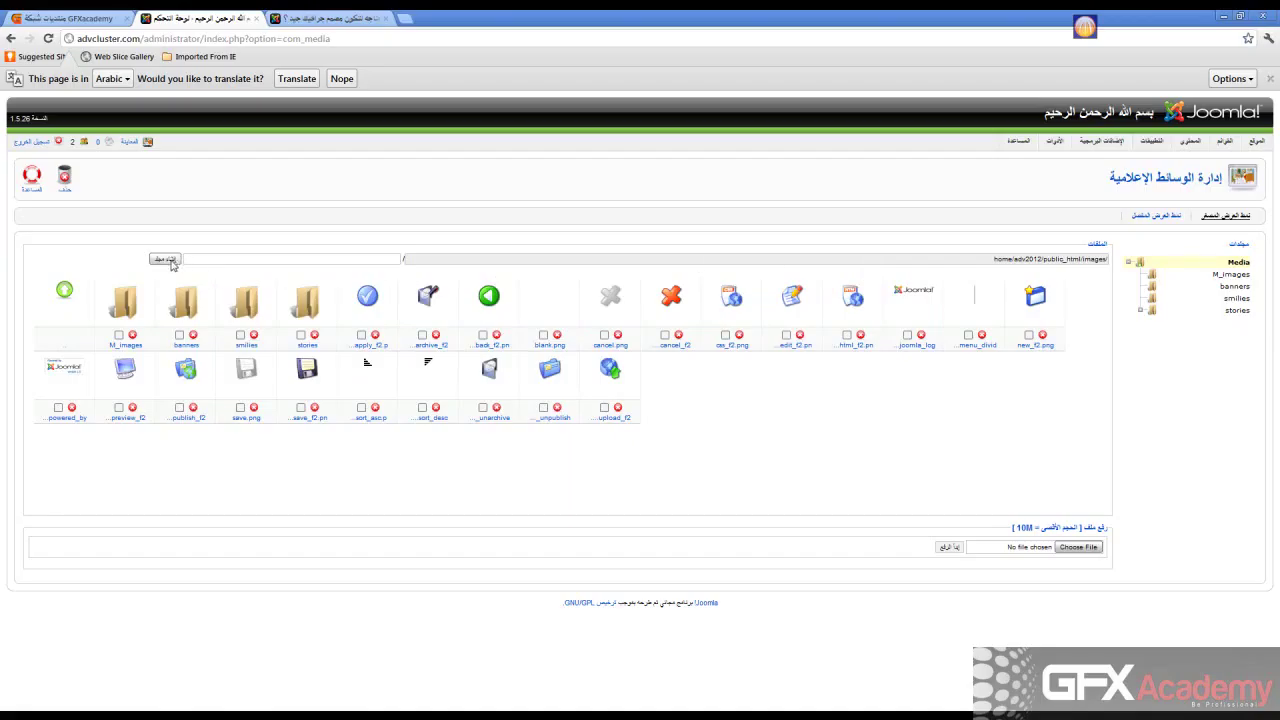
click(212, 260)
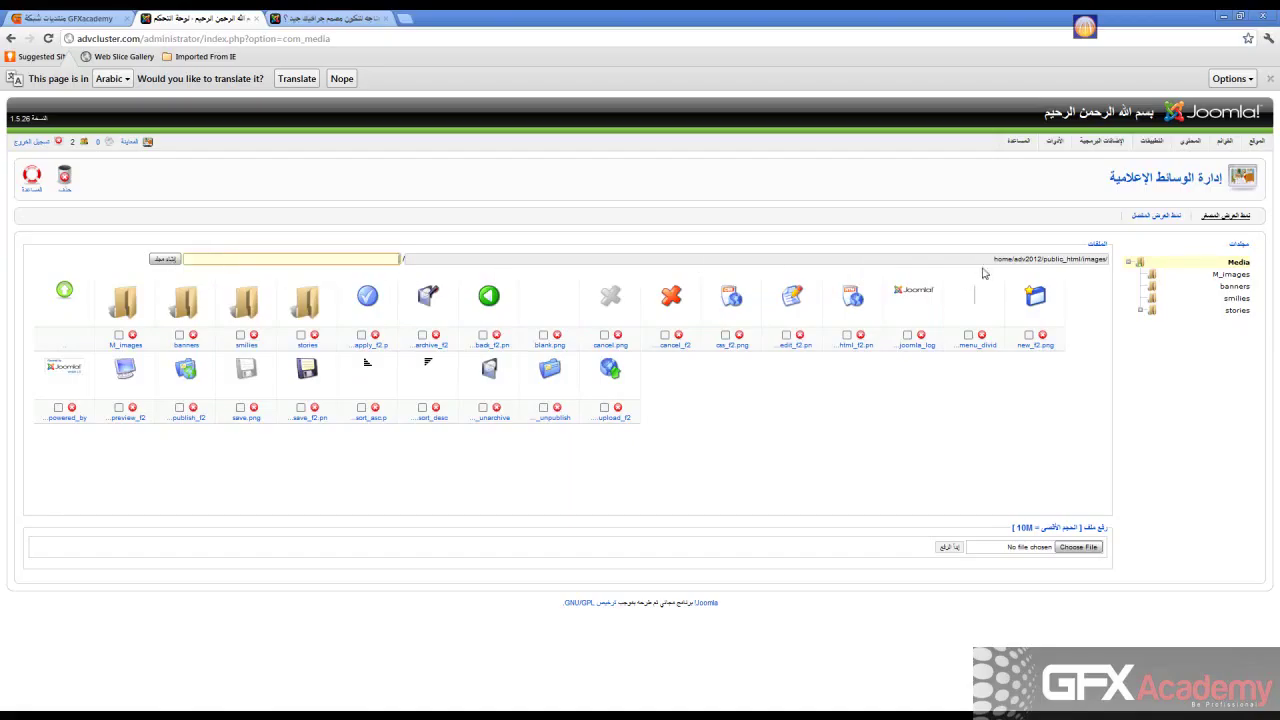
click(1010, 263)
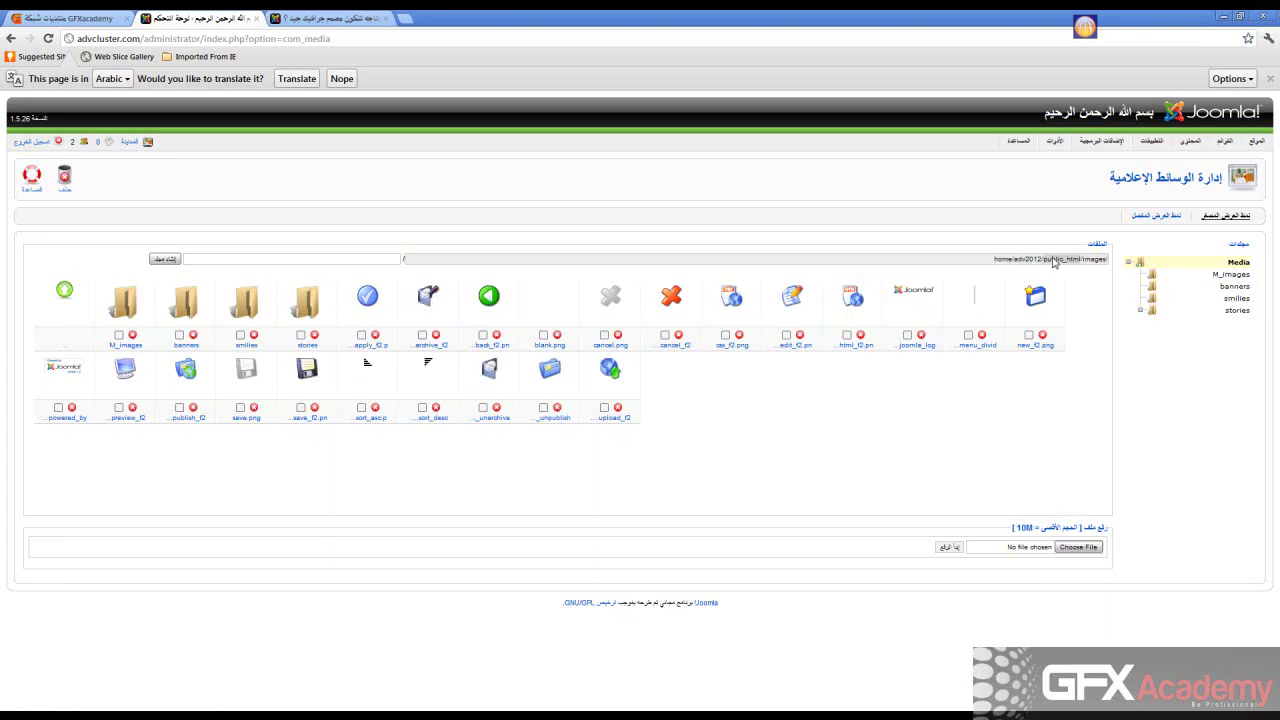
double_click(1103, 262)
click(1097, 264)
click(283, 261)
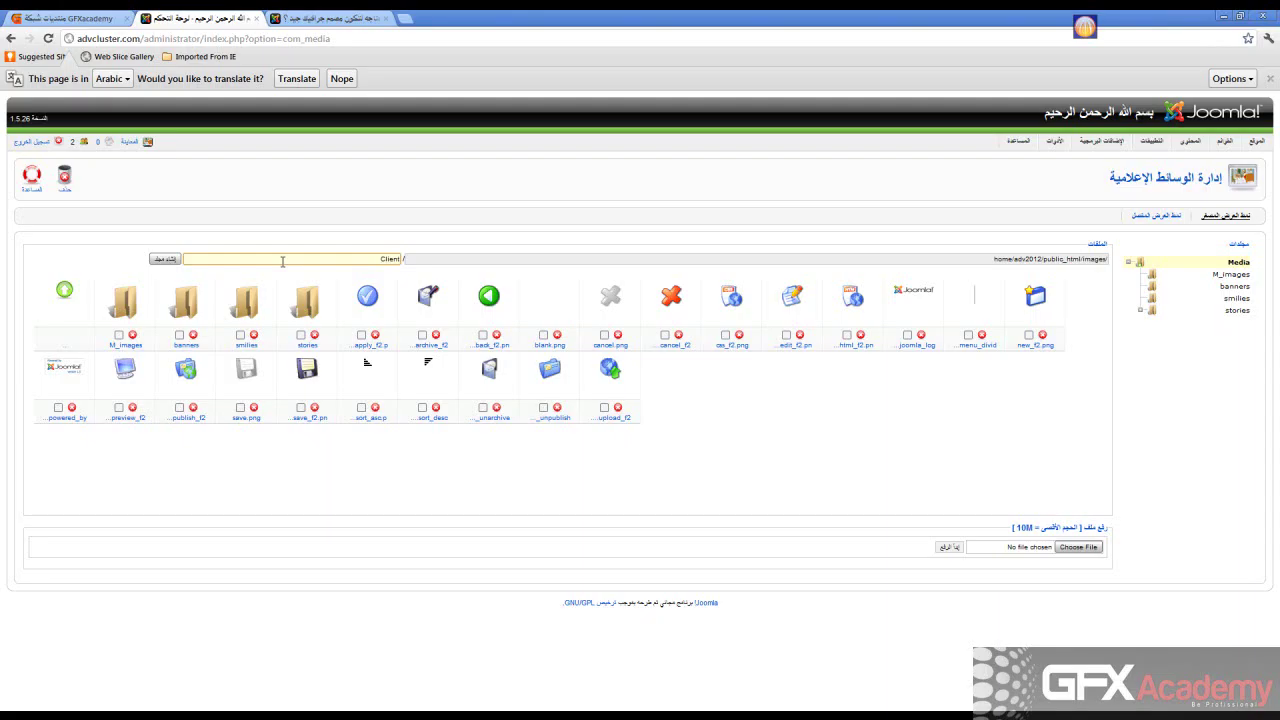
click(282, 261)
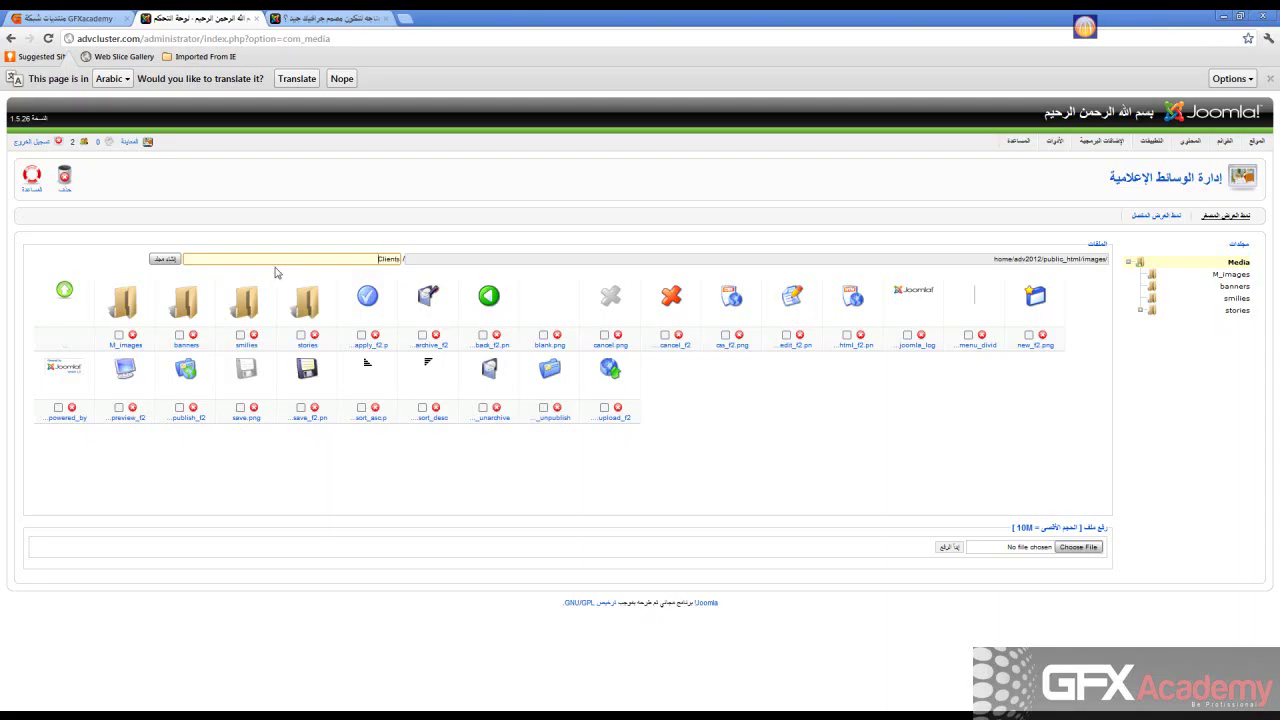
click(165, 259)
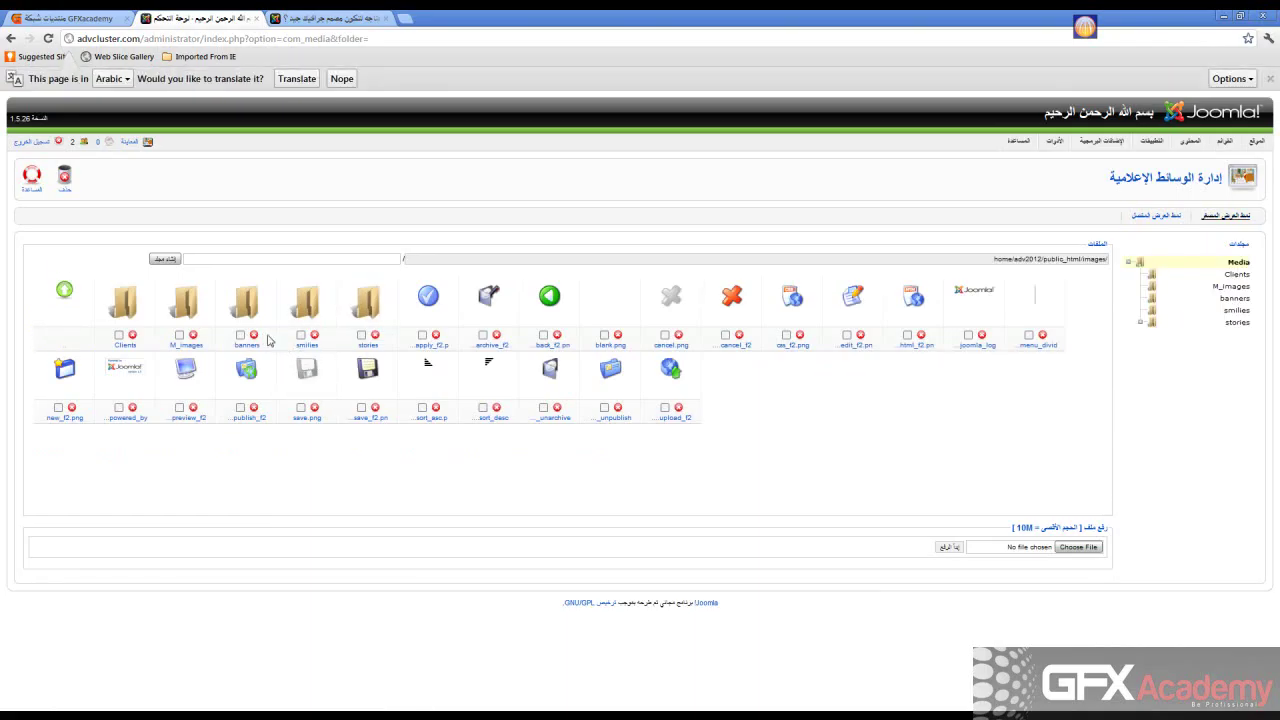
- Upload logo.png from the local logo folder into the Clients media folder
click(127, 307)
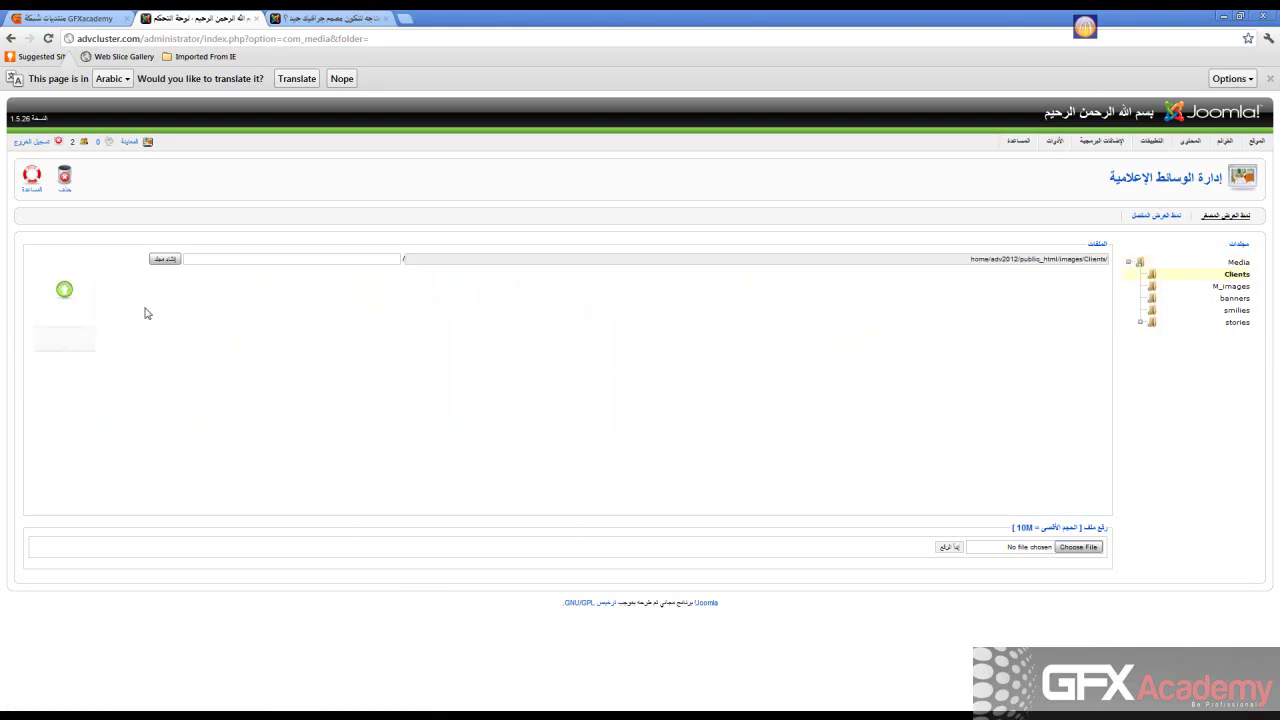
click(1077, 549)
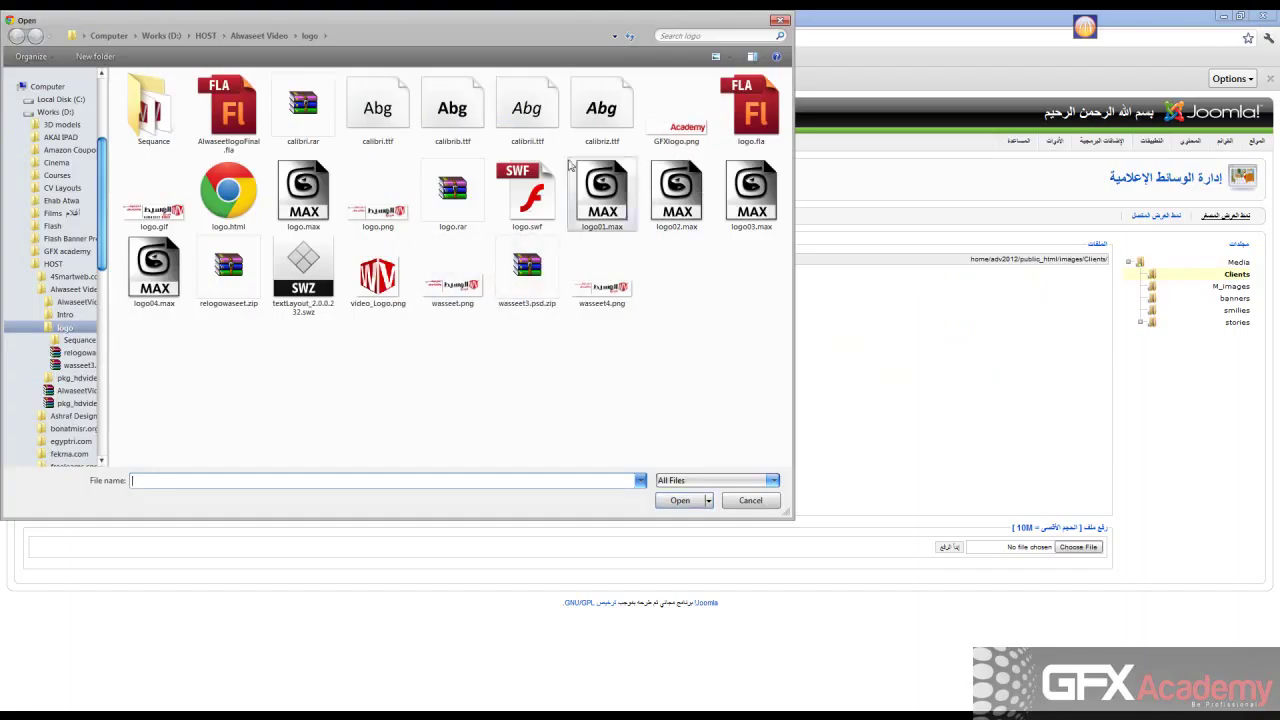
click(402, 216)
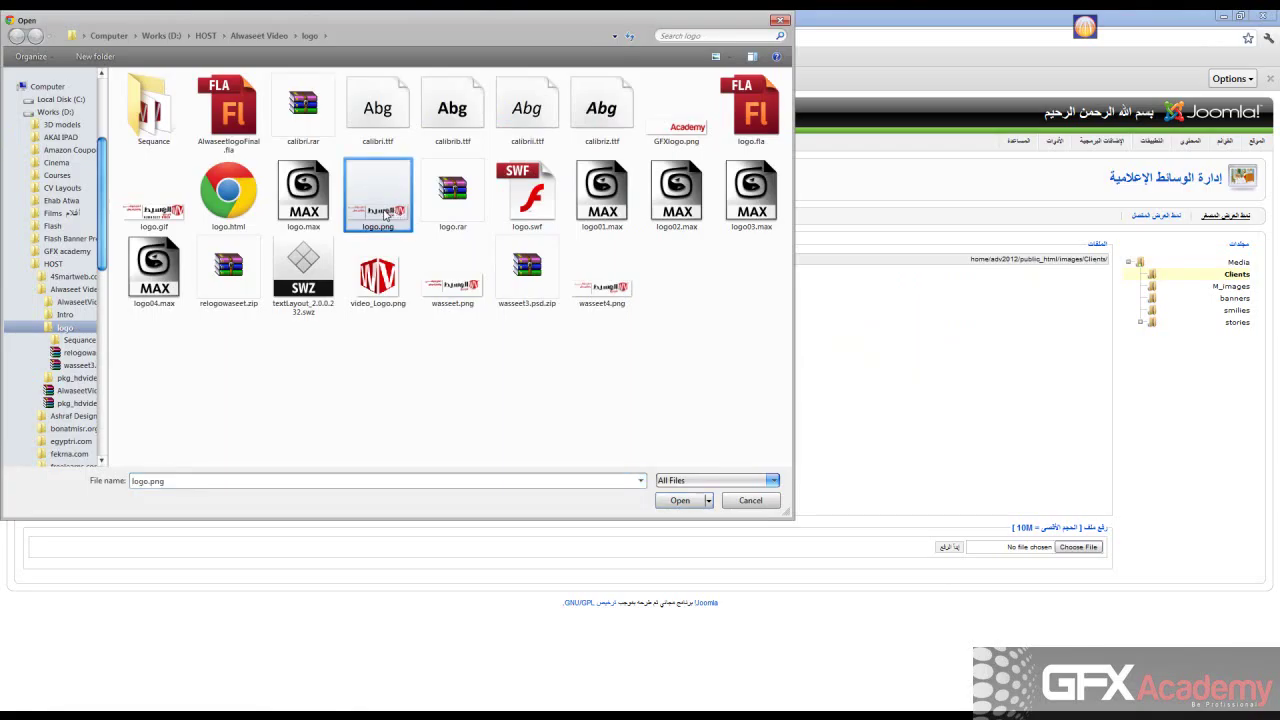
double_click(385, 215)
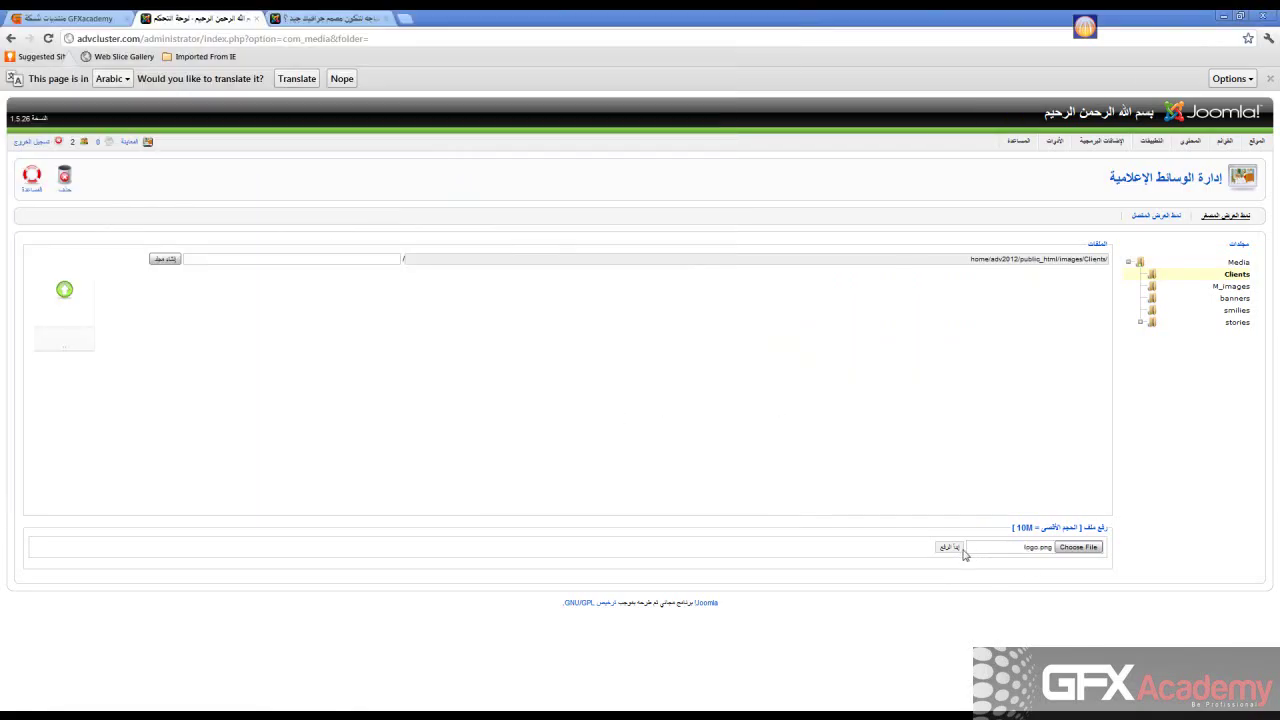
click(948, 547)
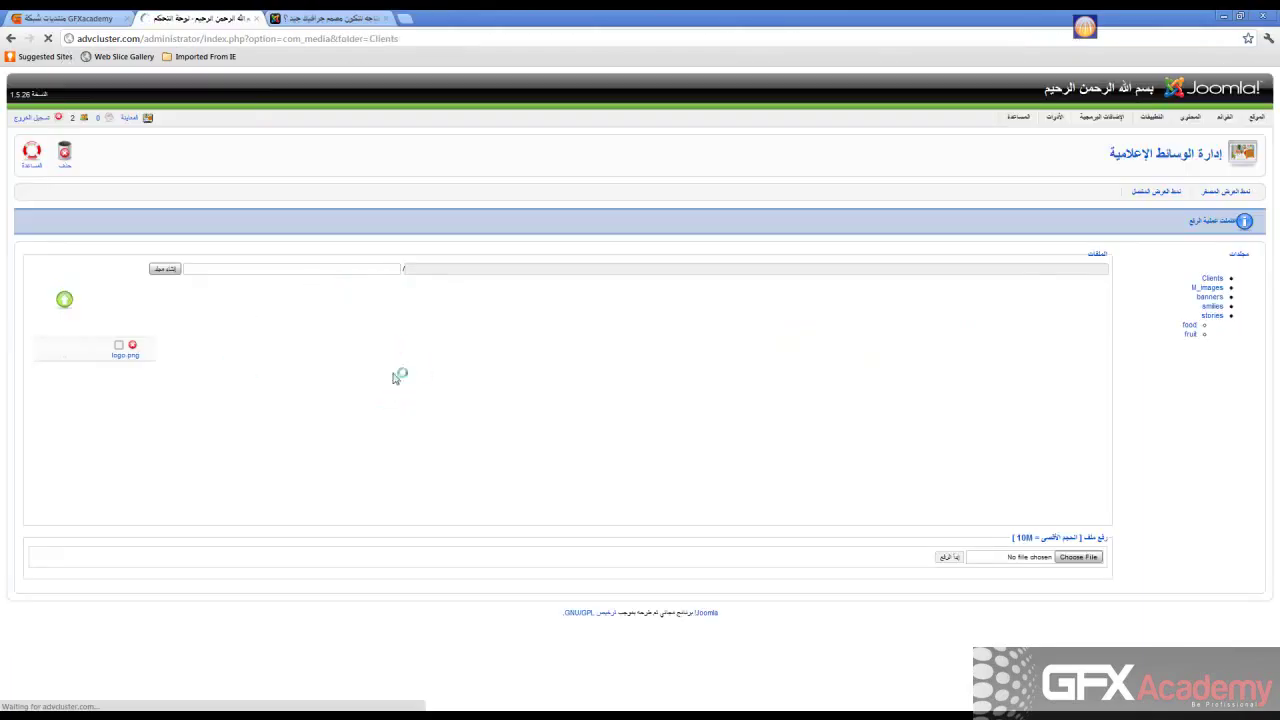
mouse_move(123, 376)
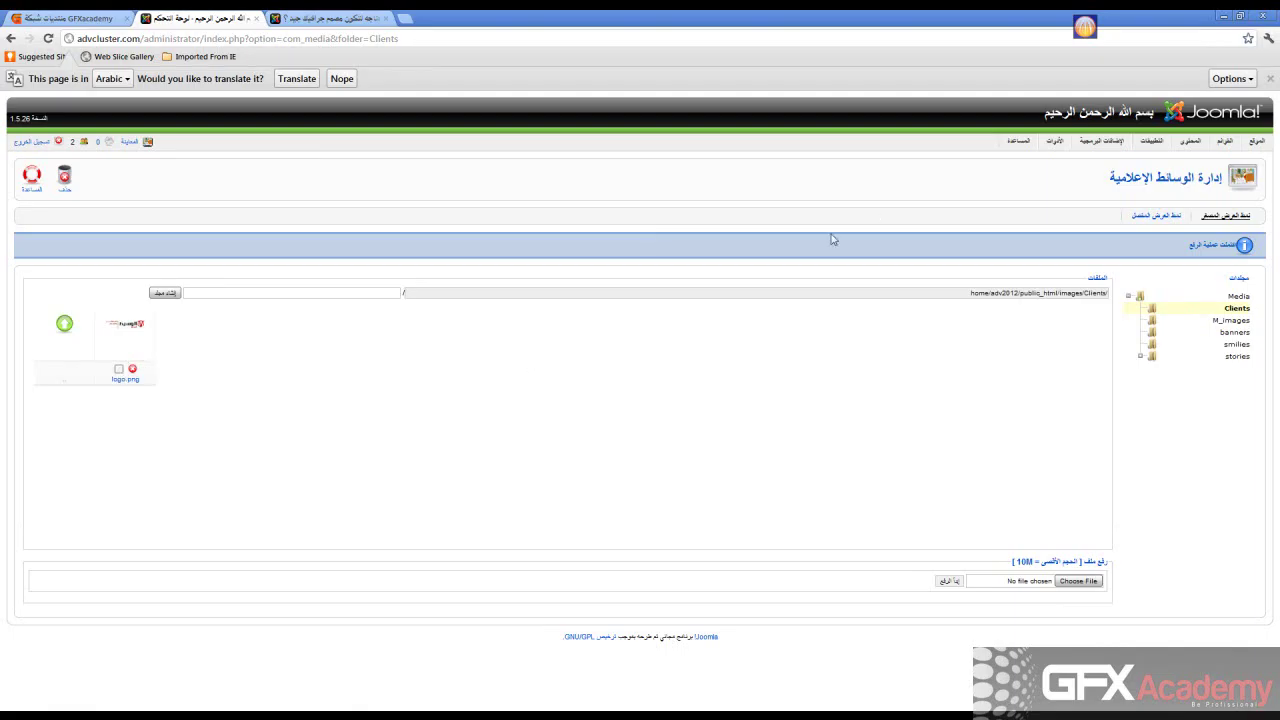
- Go back up to the images folder and compare its detailed listing with the thumbnail view
click(76, 324)
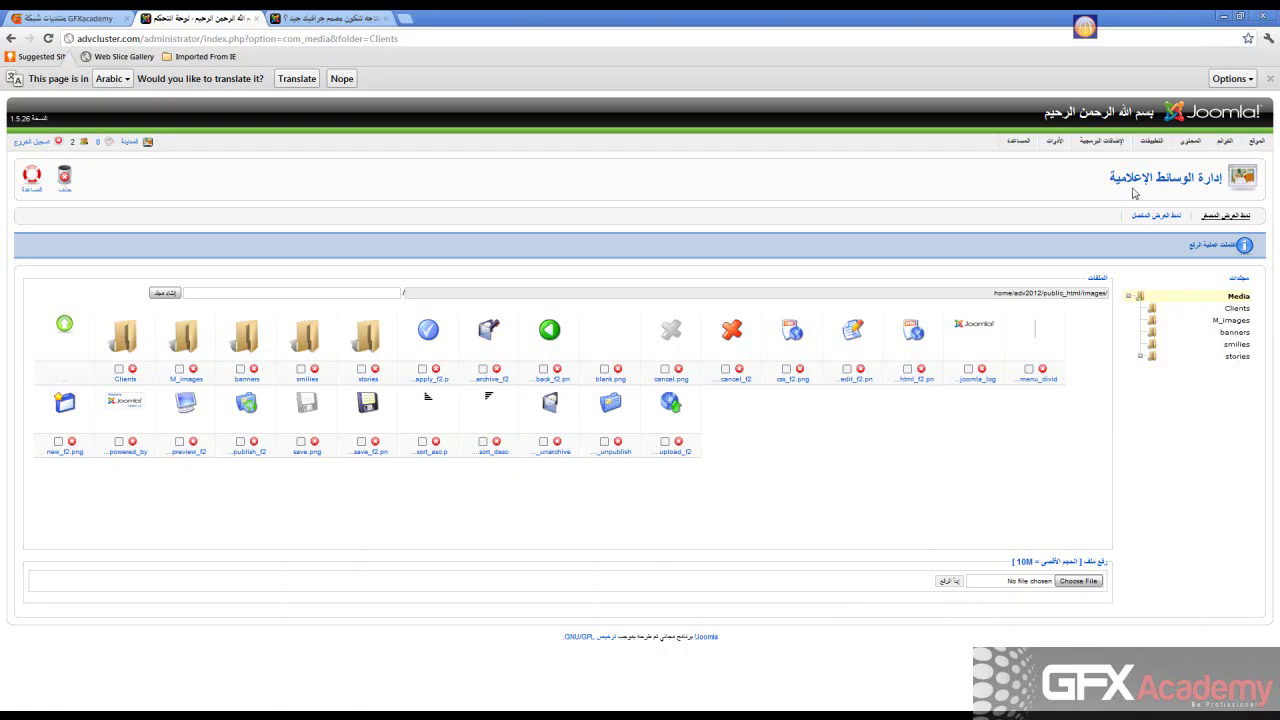
click(1158, 219)
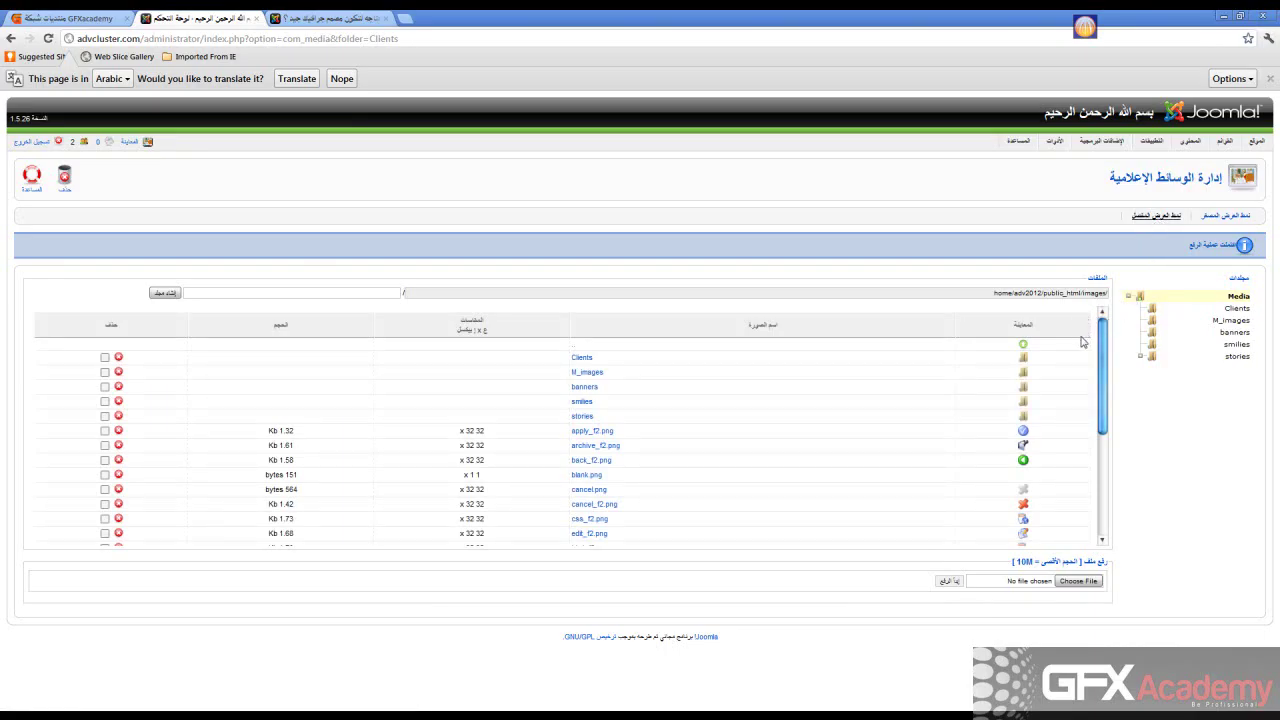
mouse_move(1103, 335)
mouse_down()
mouse_move(1110, 432)
mouse_move(1105, 332)
mouse_up()
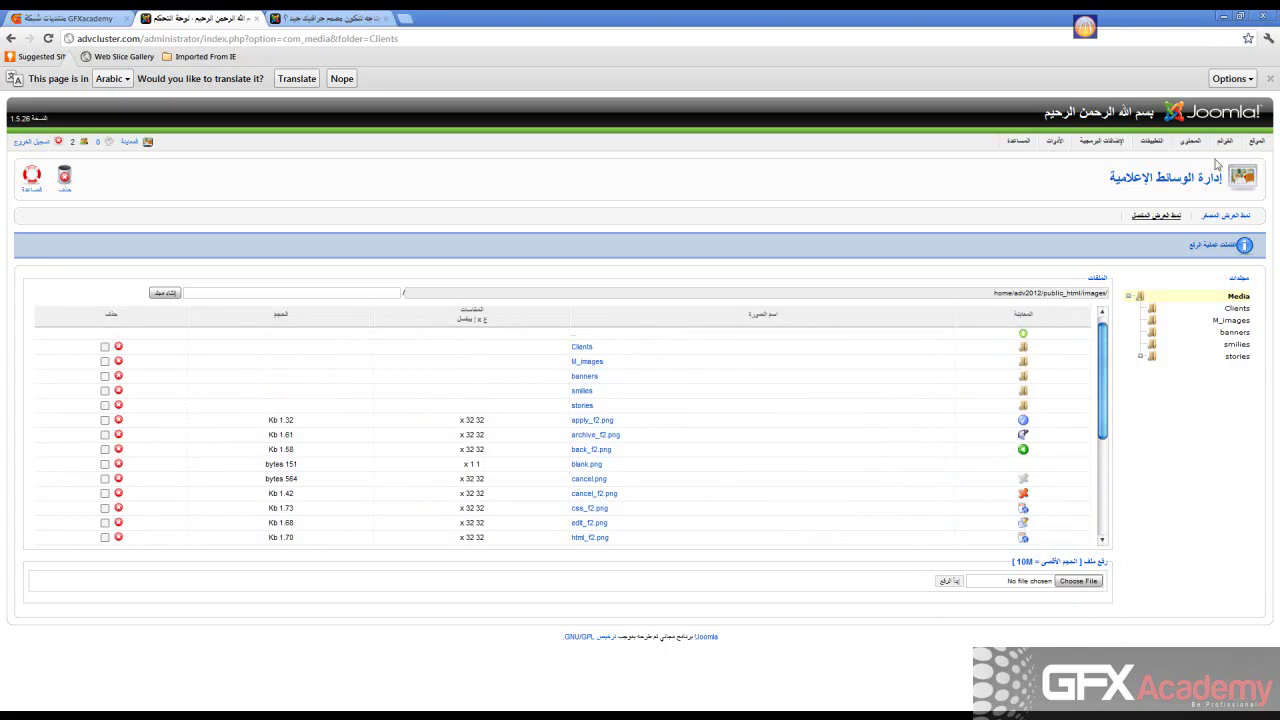
click(1225, 215)
- In the global configuration, set the site as closed with the offline message "الموقع مغلق يا حبوب . زرنا مرة ثانية" and apply it
mouse_move(1253, 141)
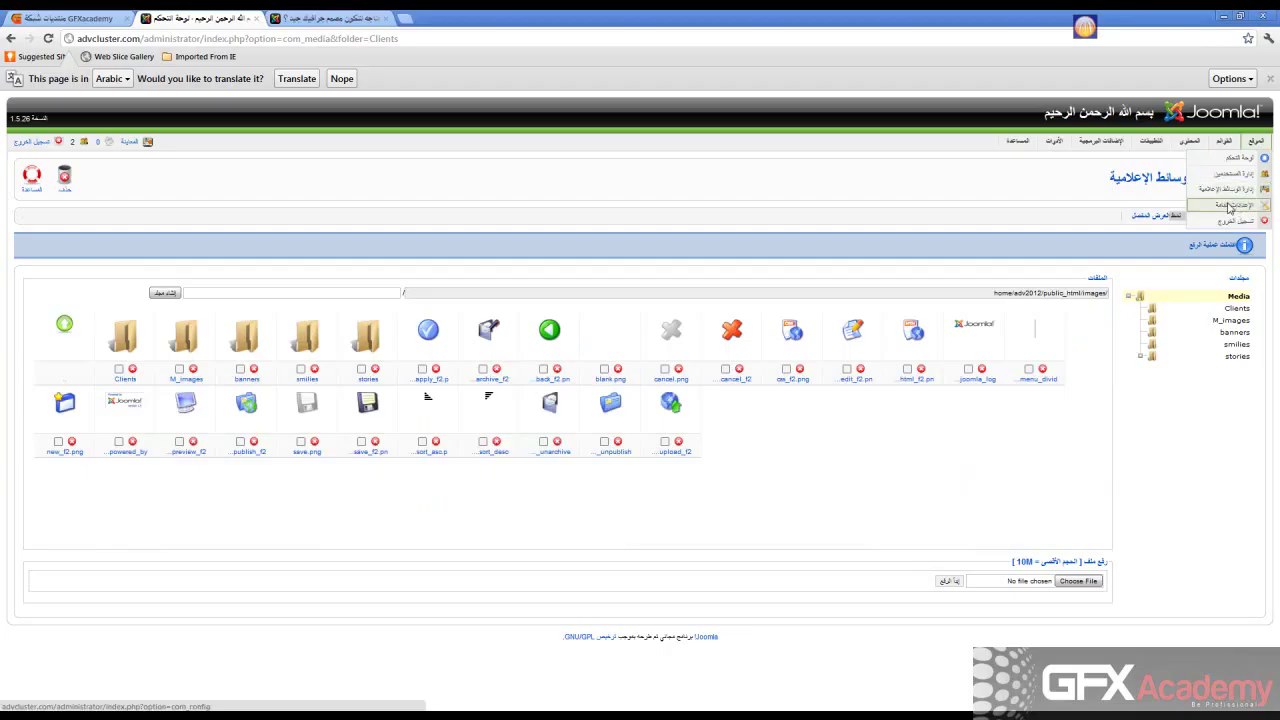
click(1230, 207)
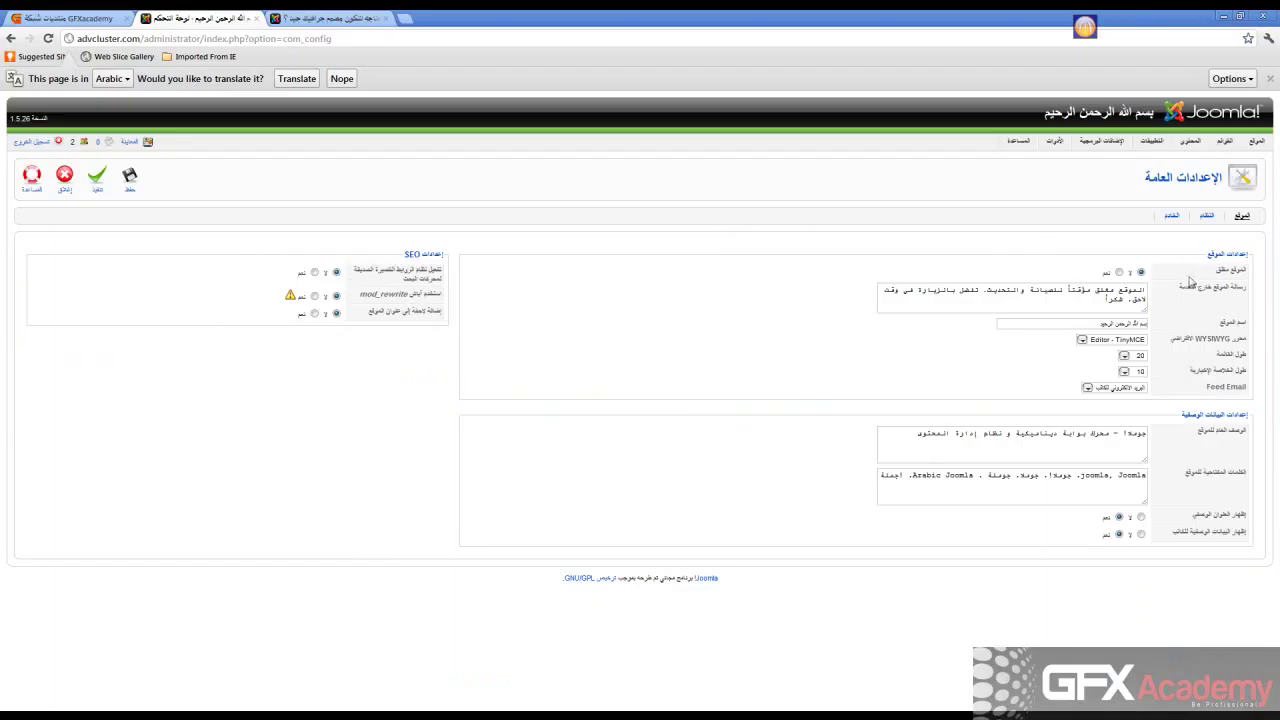
click(1119, 272)
triple_click(1049, 292)
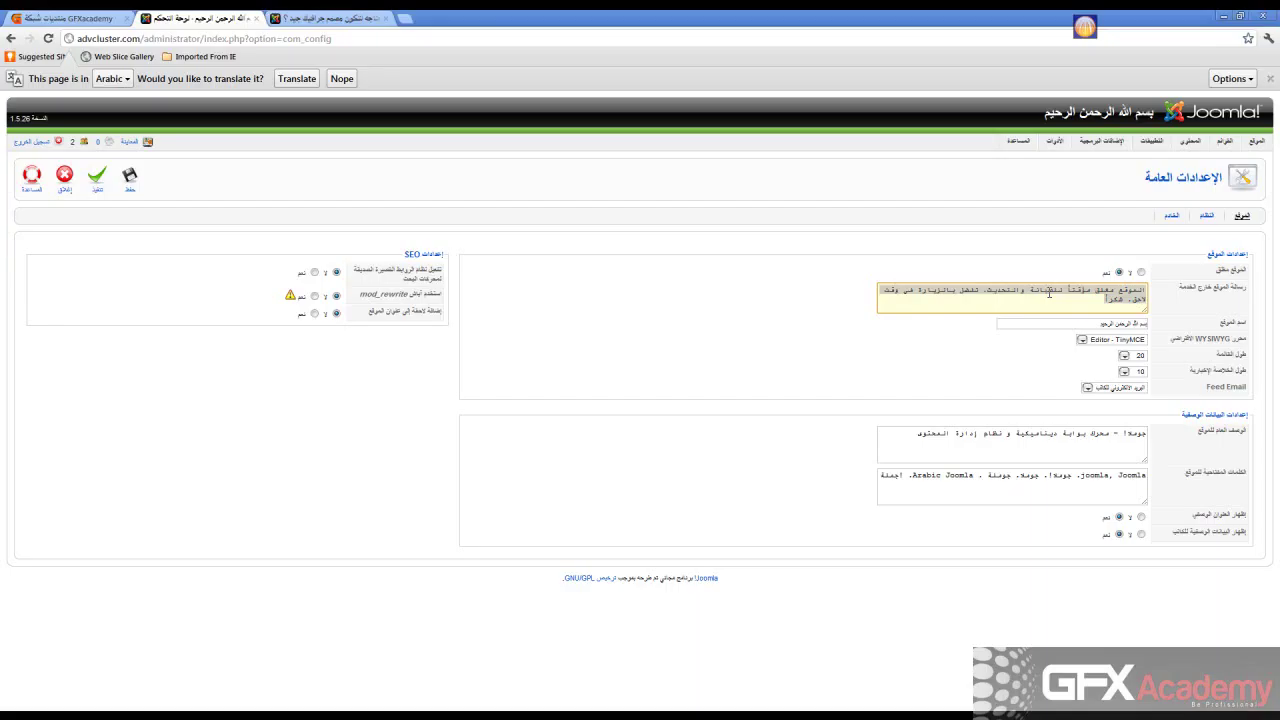
text(الموقع مغلق)
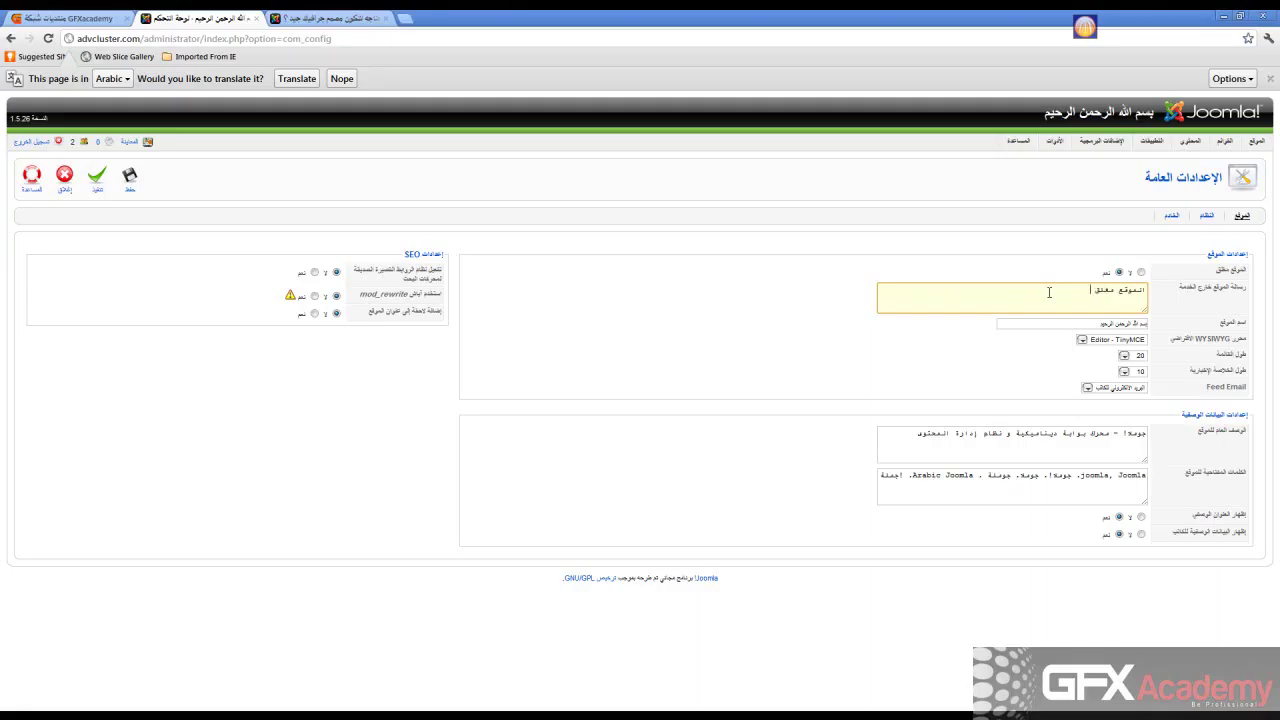
text(يوش)
click(97, 185)
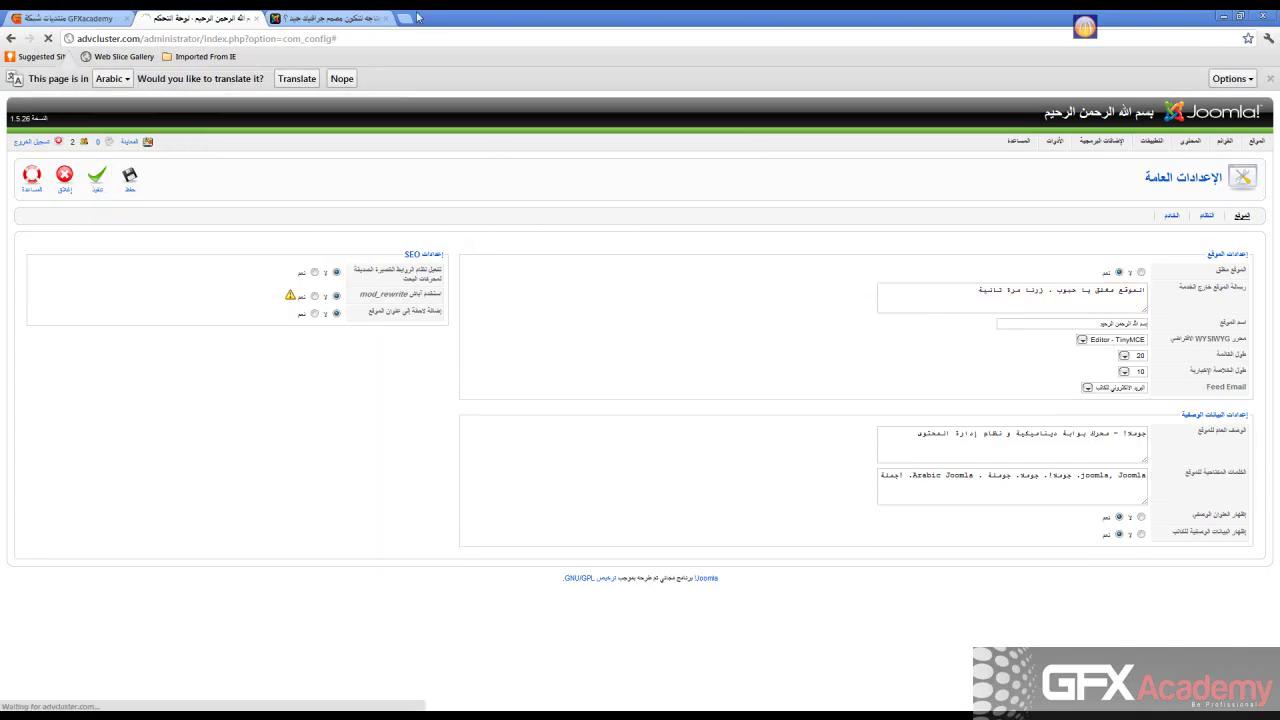
- Load the site's home page at advcluster.com to check the offline page shown to visitors
click(358, 22)
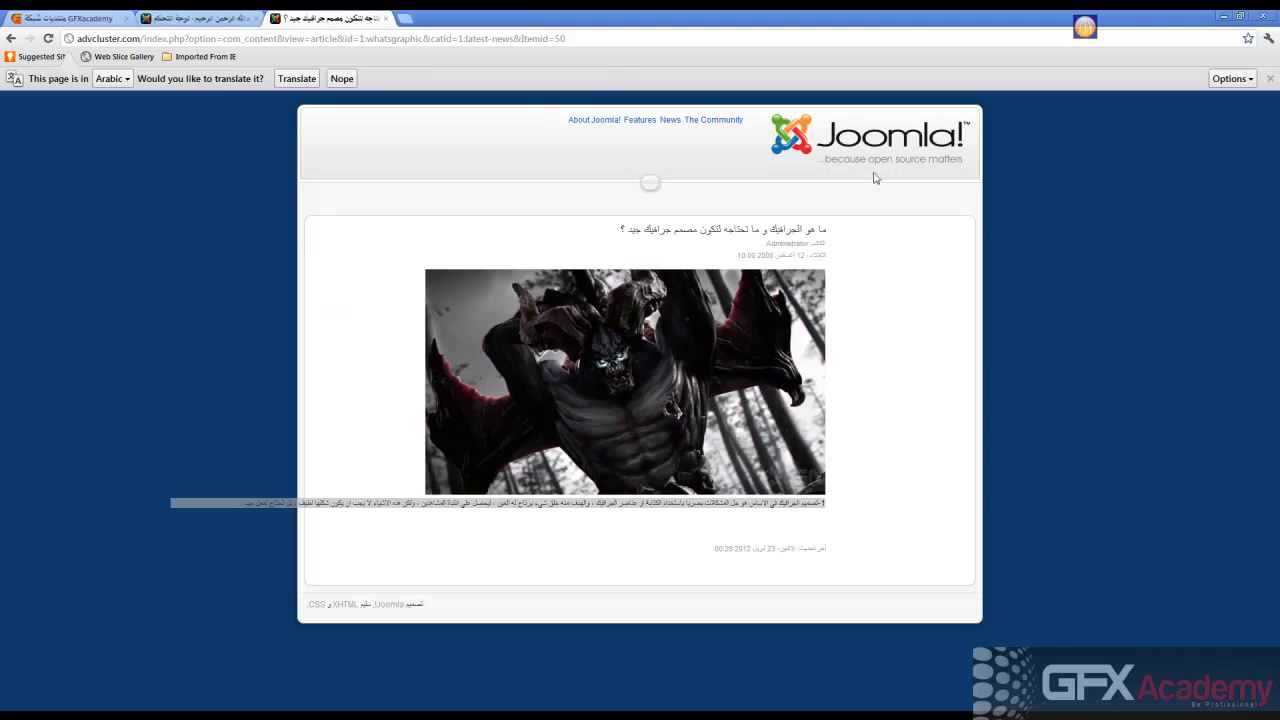
drag(146, 40, 722, 31)
key(BackSpace)
key(Return)
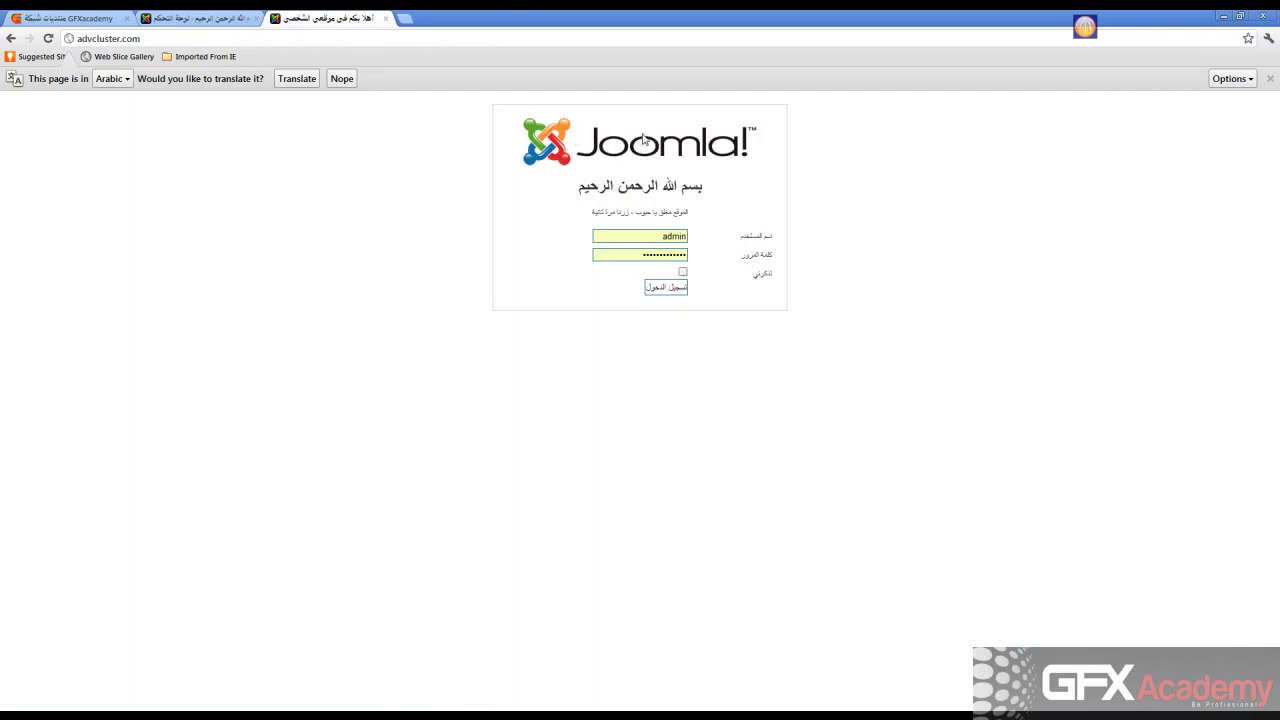
- Open the offline page's logo by its image URL in a new tab and examine its folder, file name and extension
right_click(558, 147)
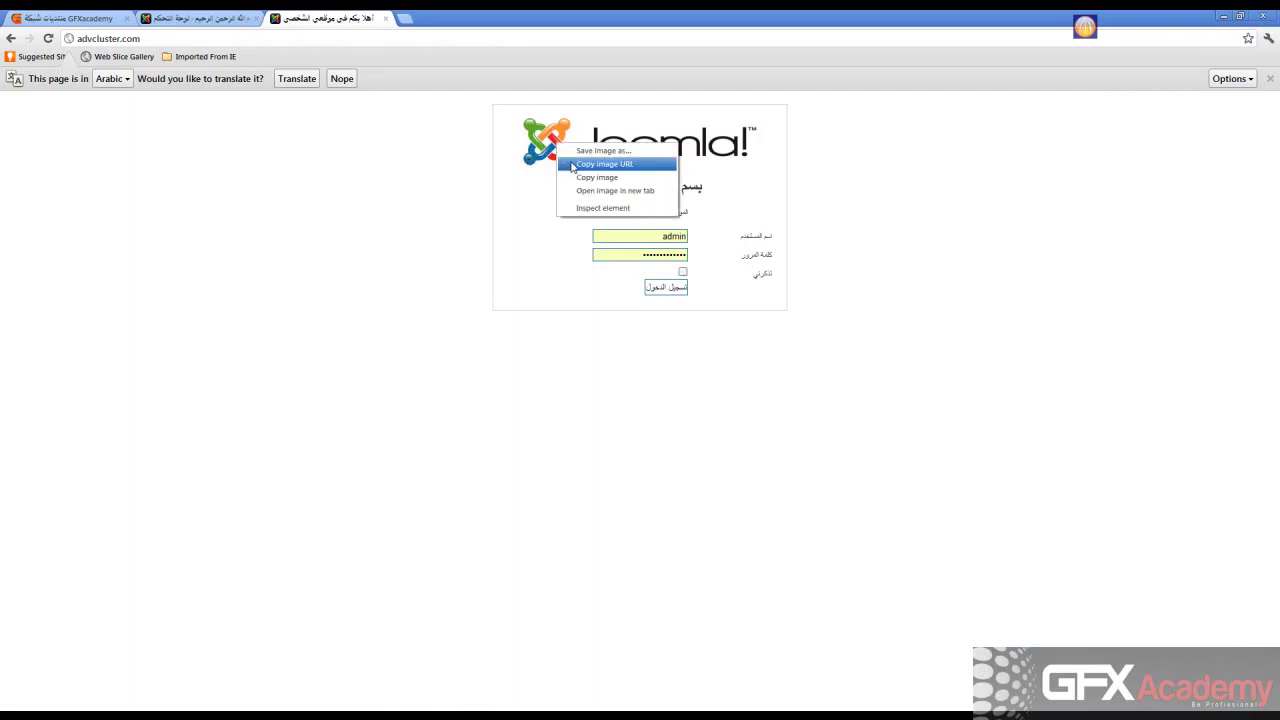
click(604, 164)
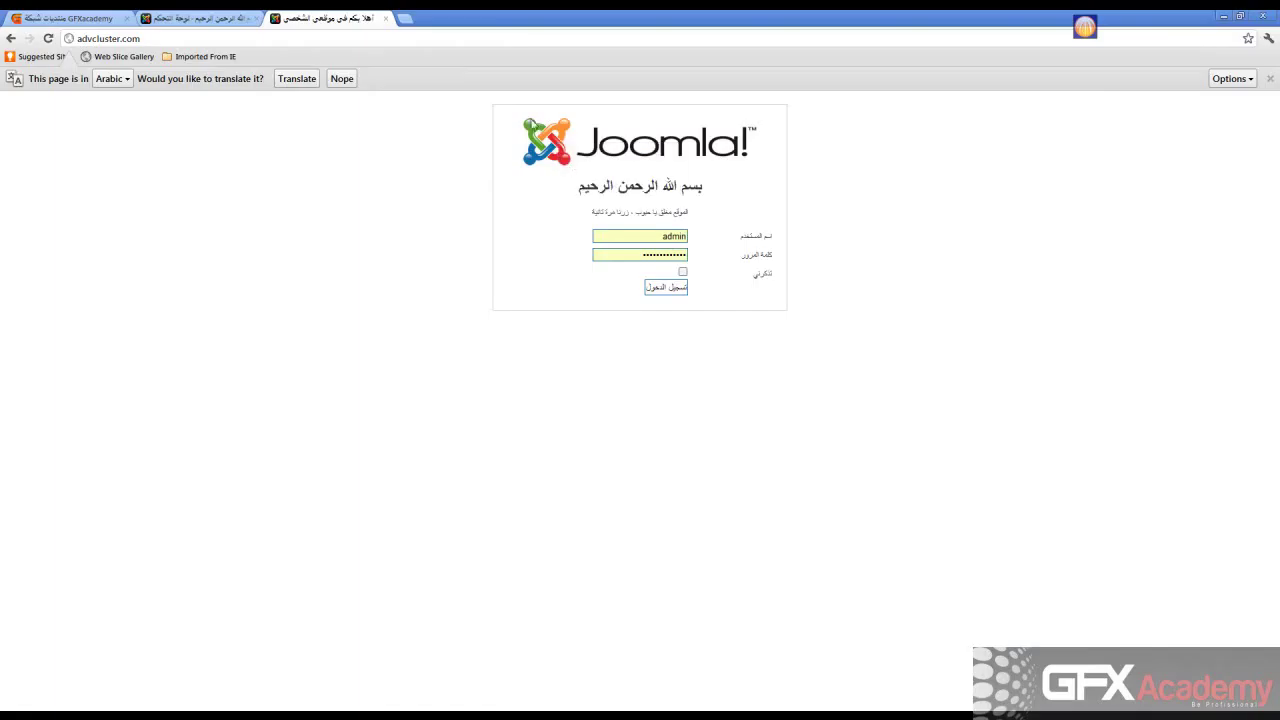
click(406, 22)
key(ctrl+v)
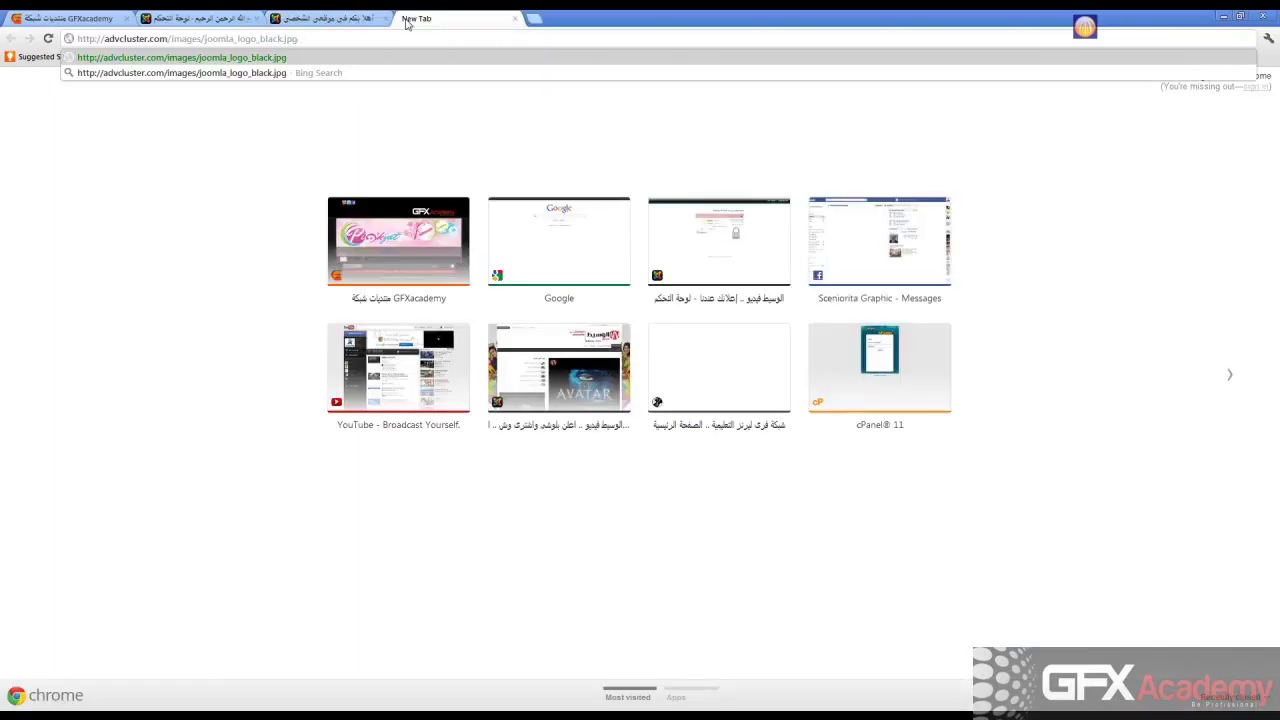
key(Return)
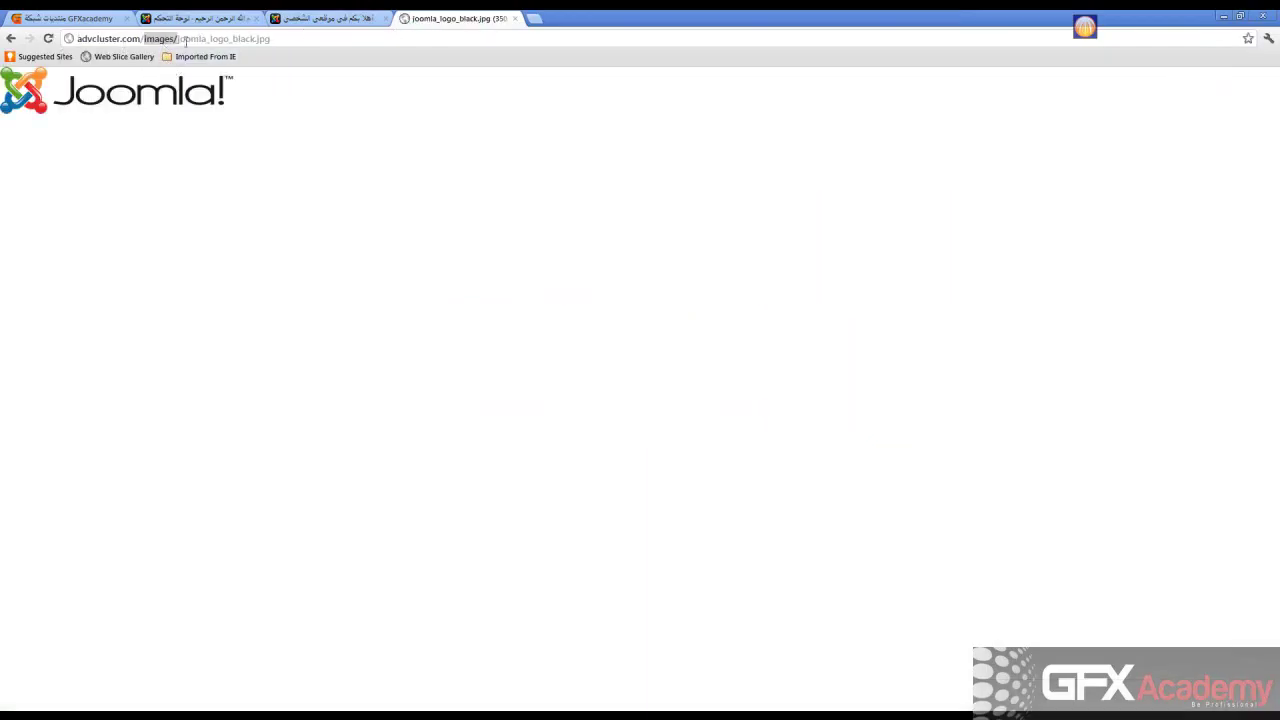
drag(177, 39, 249, 38)
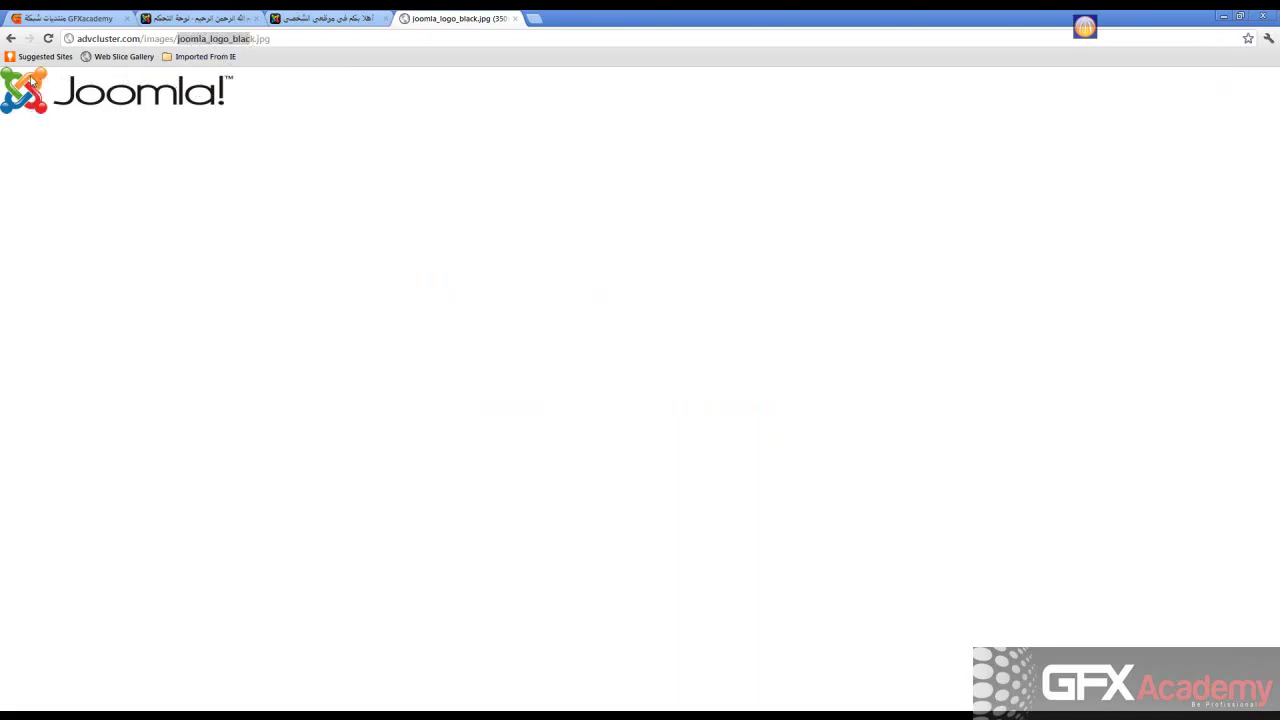
click(133, 104)
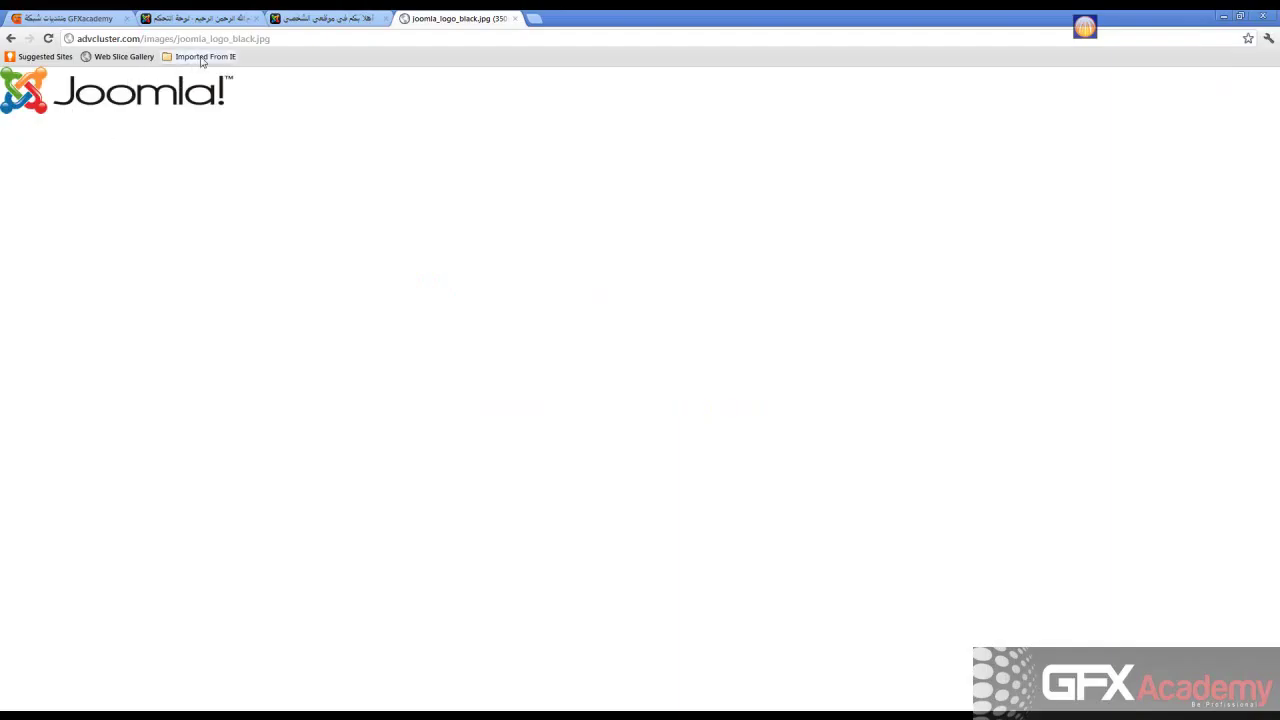
drag(177, 39, 258, 38)
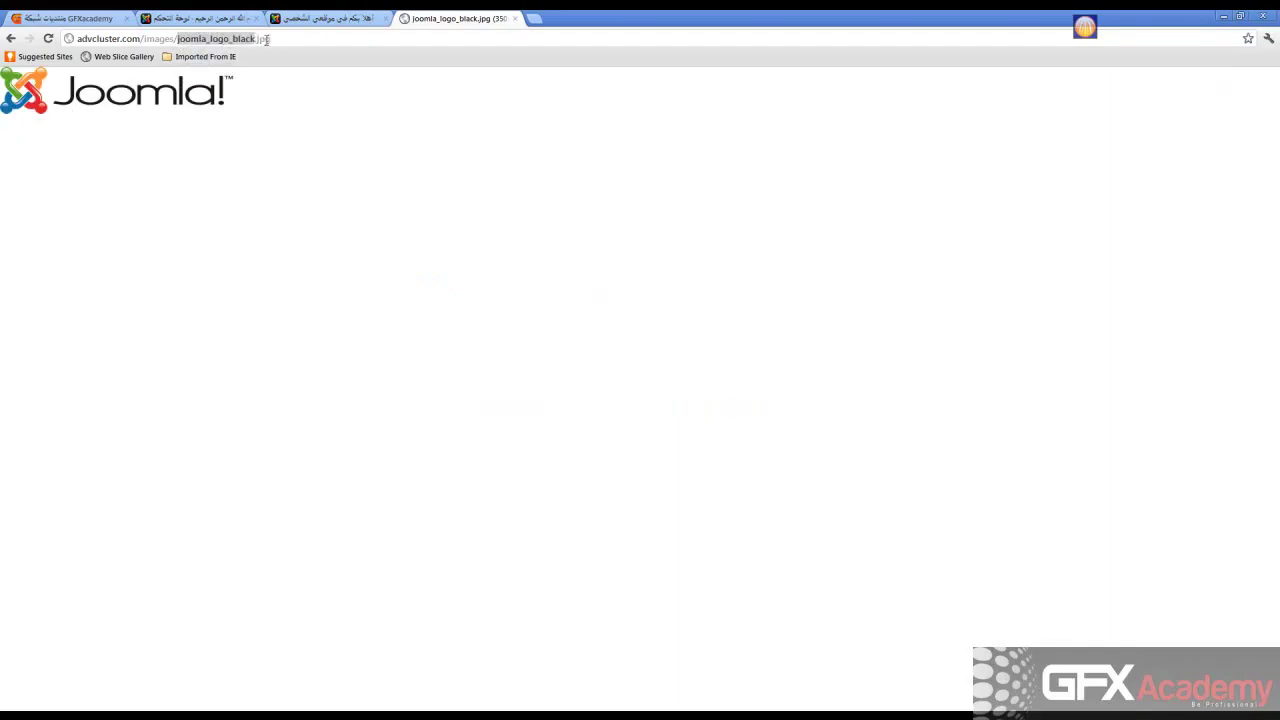
click(257, 38)
drag(258, 39, 272, 40)
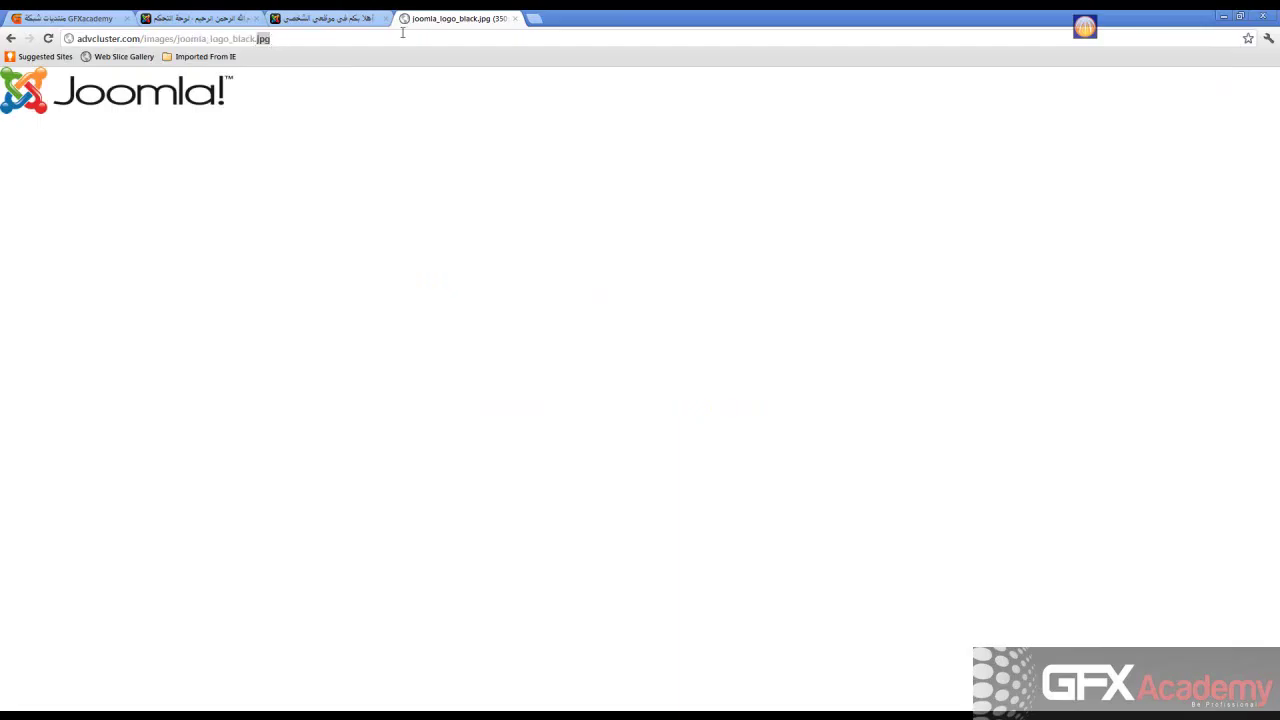
- Check the images folder in the logo's URL and review the logo and site name on the offline page
double_click(166, 39)
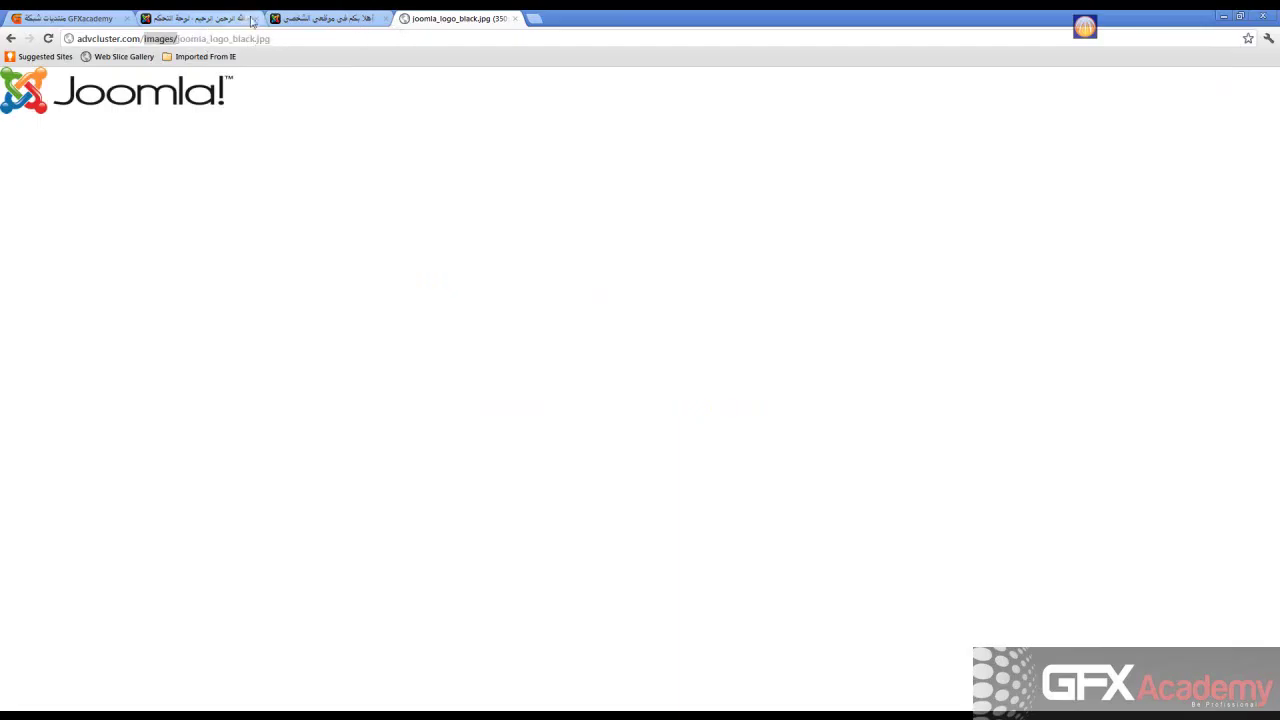
click(325, 18)
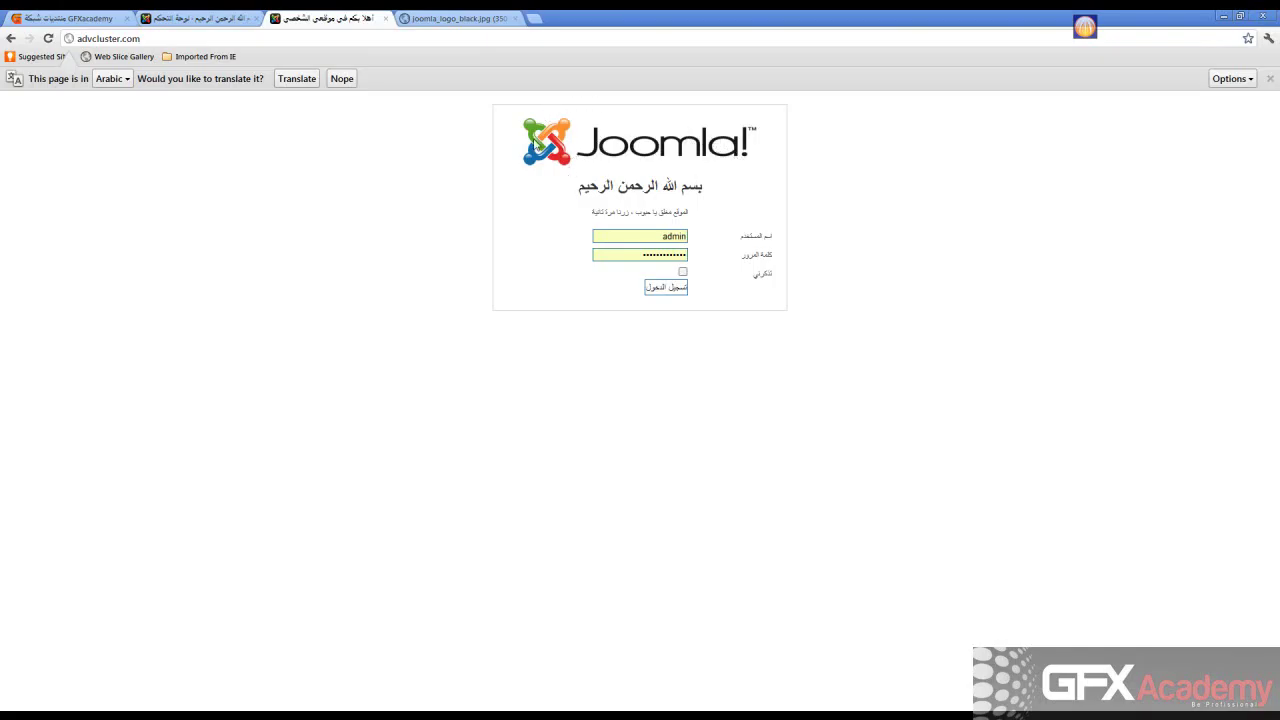
drag(580, 186, 208, 106)
- Set the site as not closed in the global configuration, apply it, and reload the site's home page
click(203, 22)
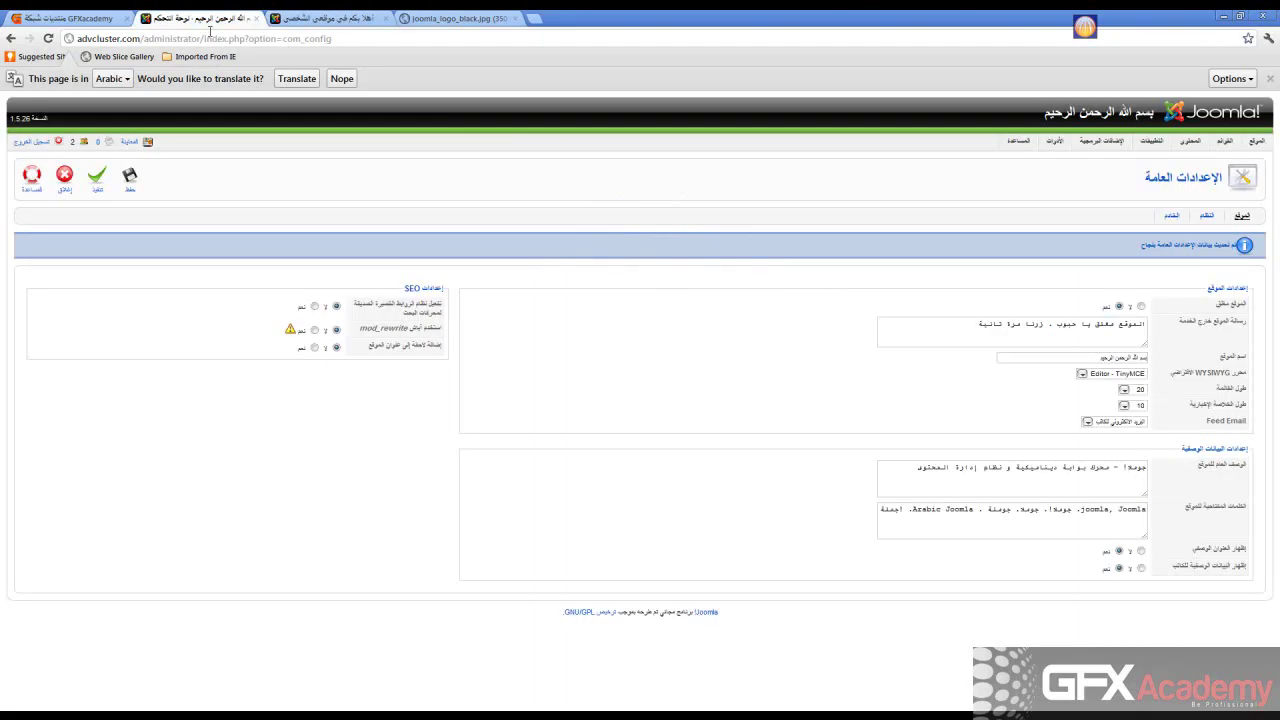
click(1141, 306)
click(101, 192)
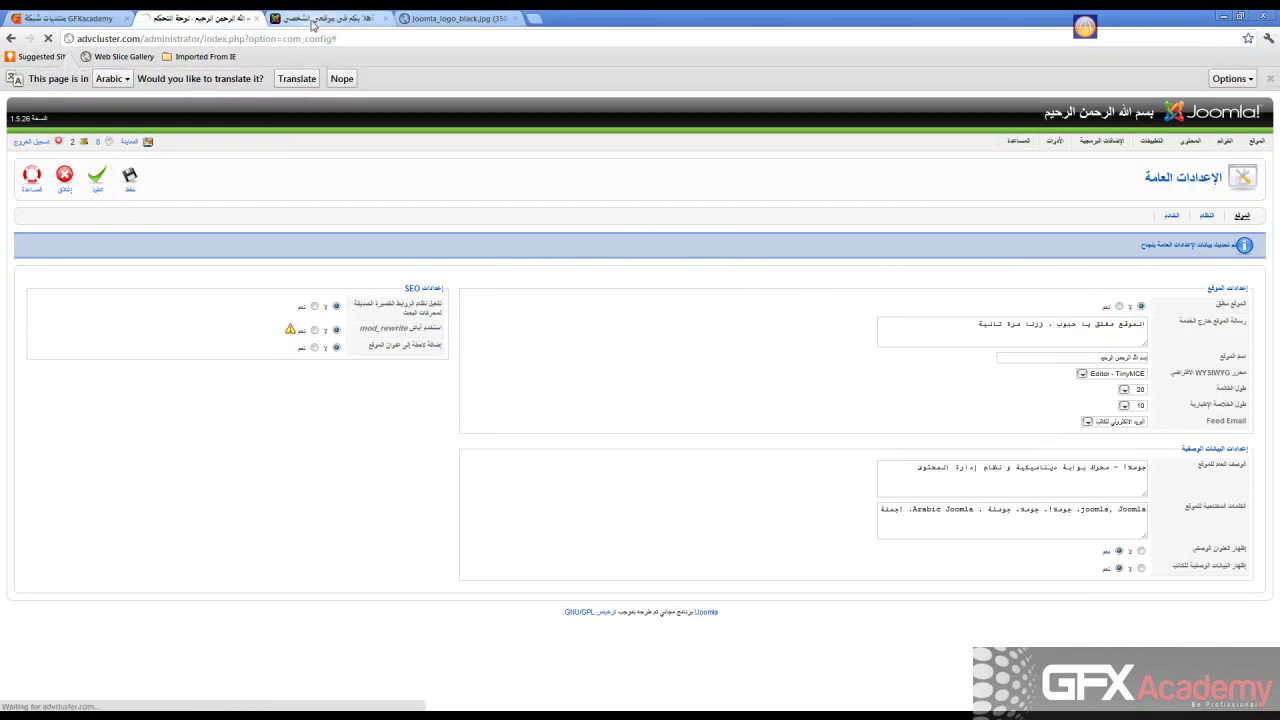
click(311, 20)
key(F5)
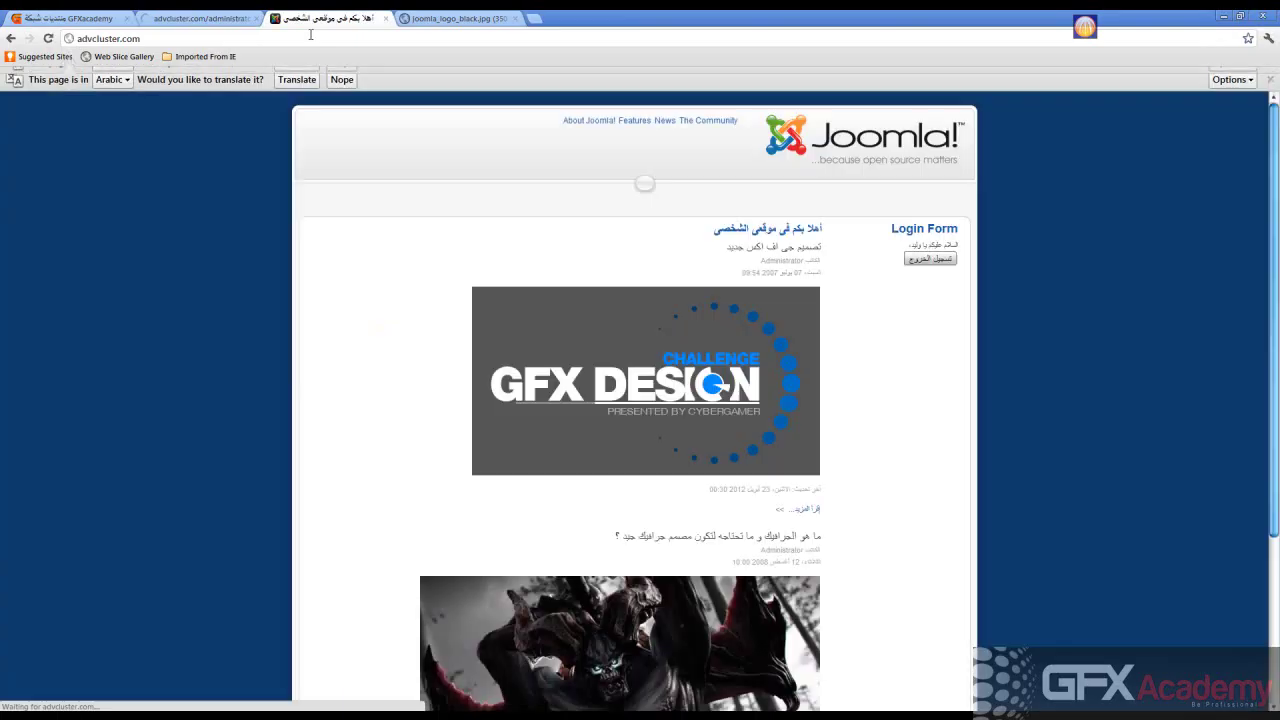
- Change the site name in the global configuration to "الموقع الرسمي التجريبي لكورس جوملا 1.5"
click(232, 19)
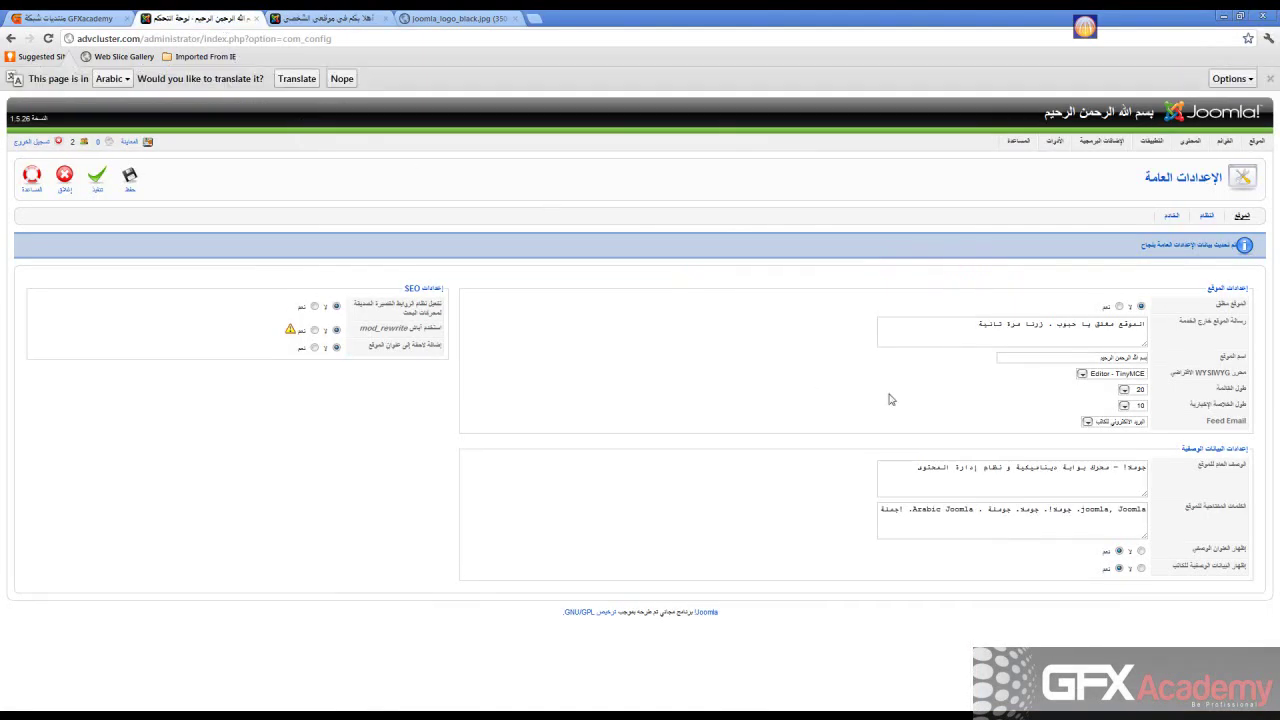
click(1059, 357)
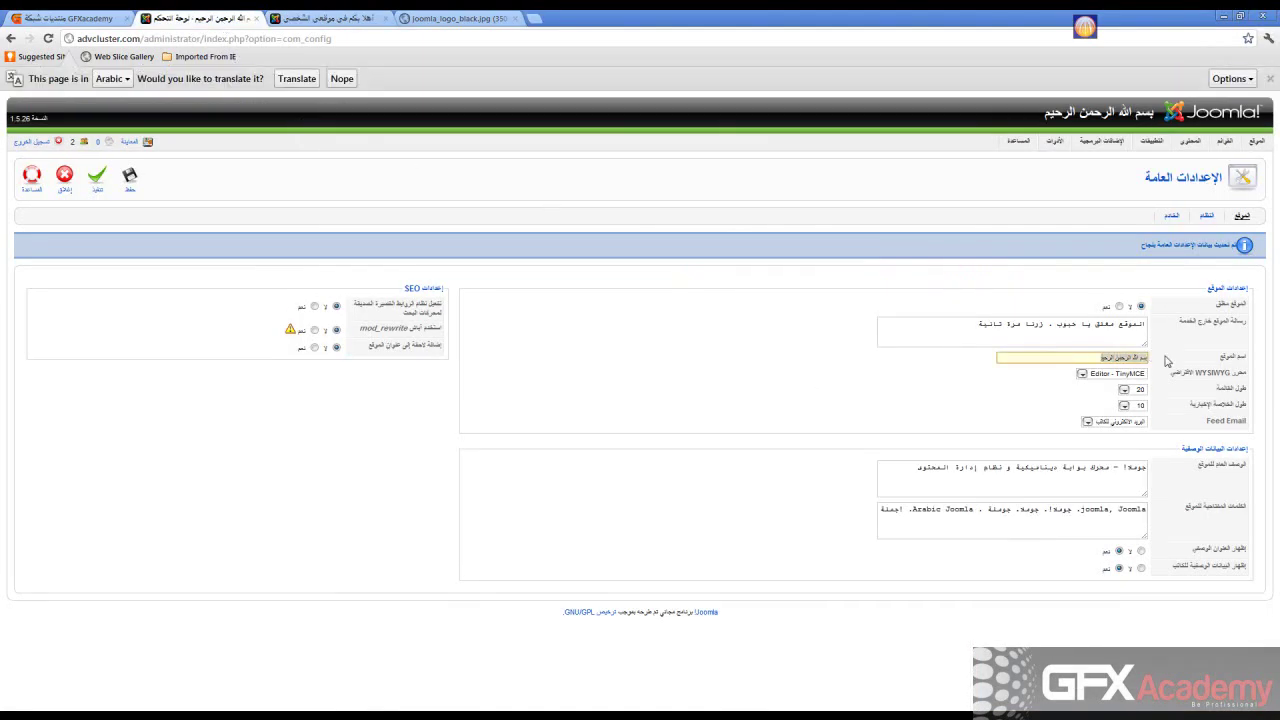
text(hgl.ru hg)
key(BackSpace)
key(BackSpace)
key(BackSpace)
key(BackSpace)
key(BackSpace)
key(BackSpace)
- Review the choices for the default editor and Feed Email, keeping Editor - TinyMCE and the author's email selected
click(1081, 375)
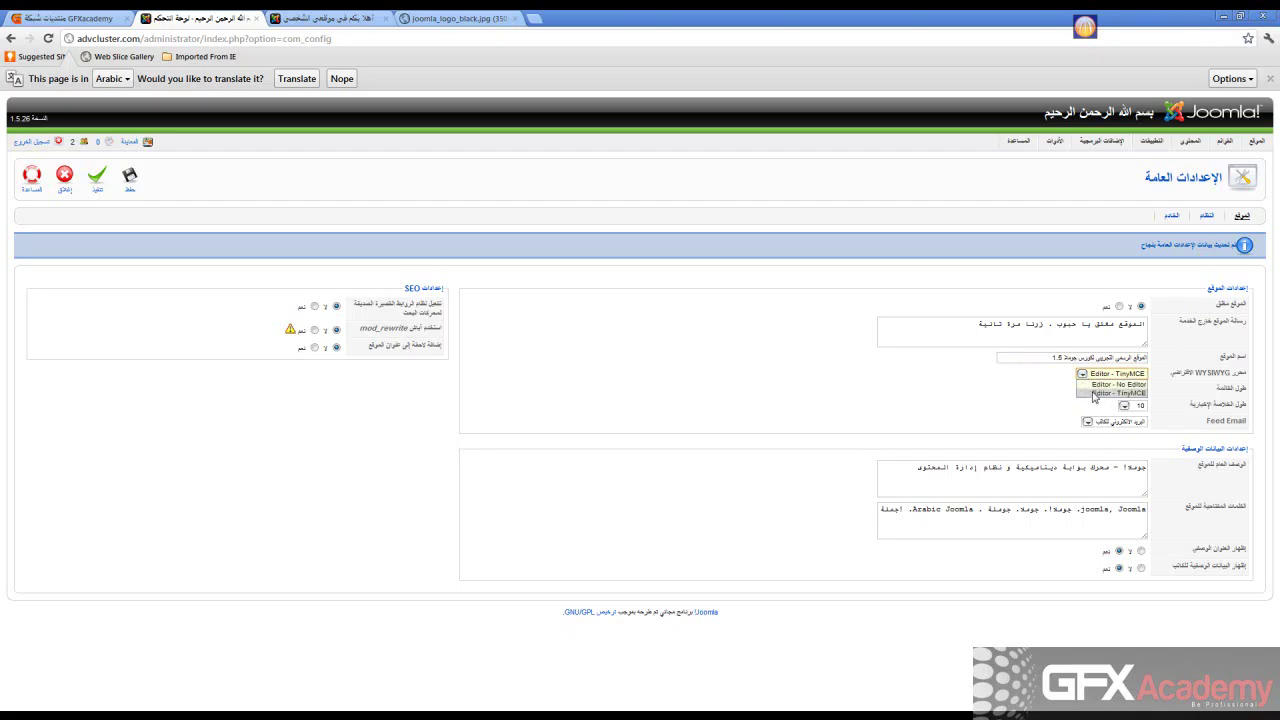
click(1092, 393)
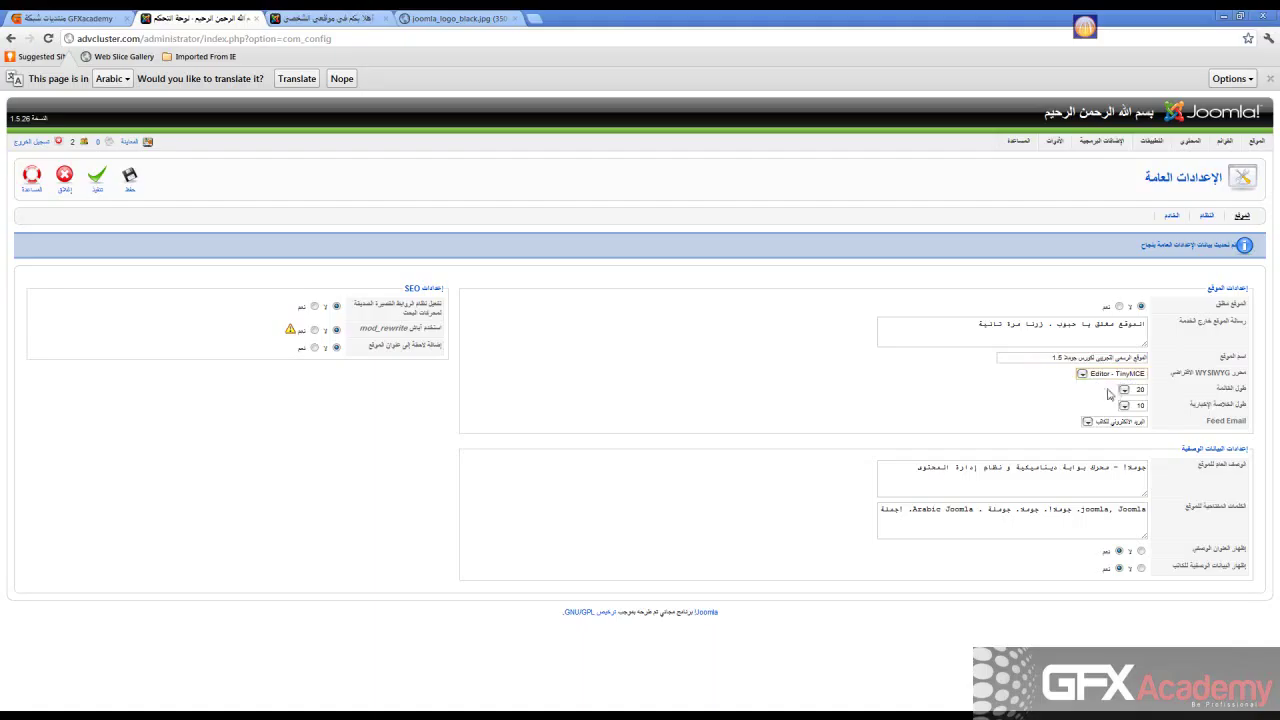
click(1087, 424)
click(1088, 424)
click(1088, 423)
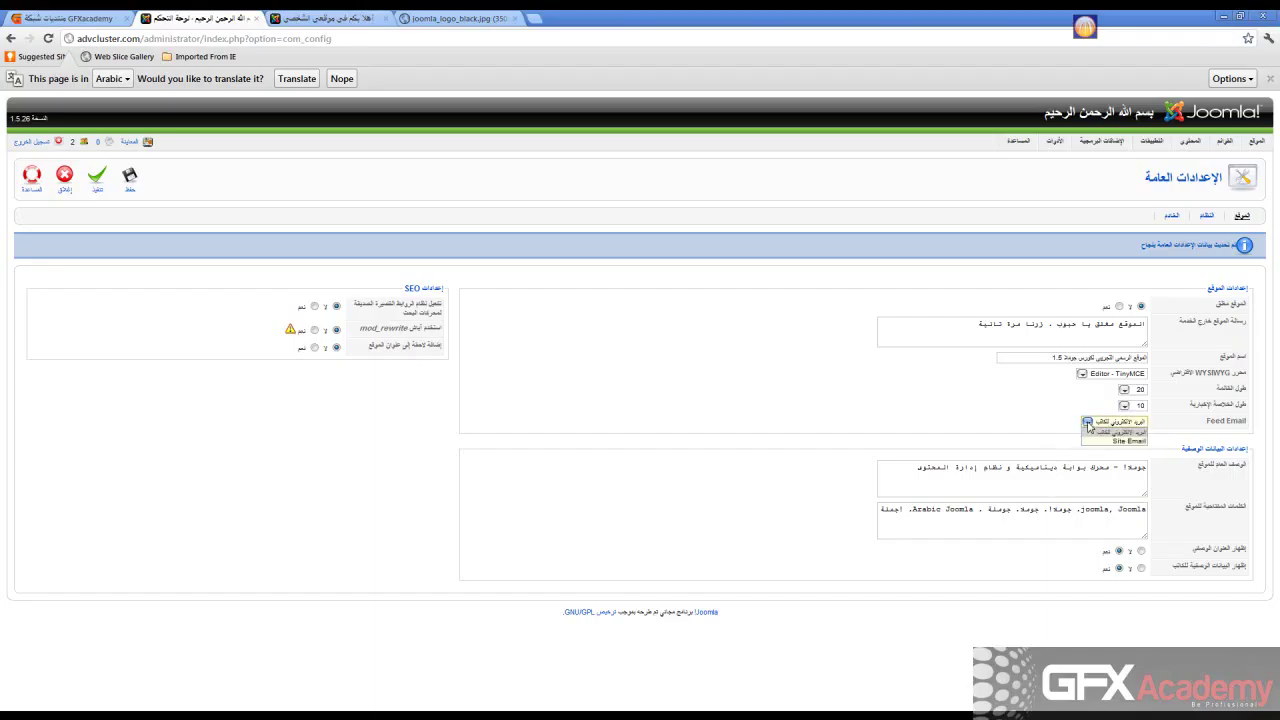
click(1093, 440)
click(1090, 422)
click(1093, 433)
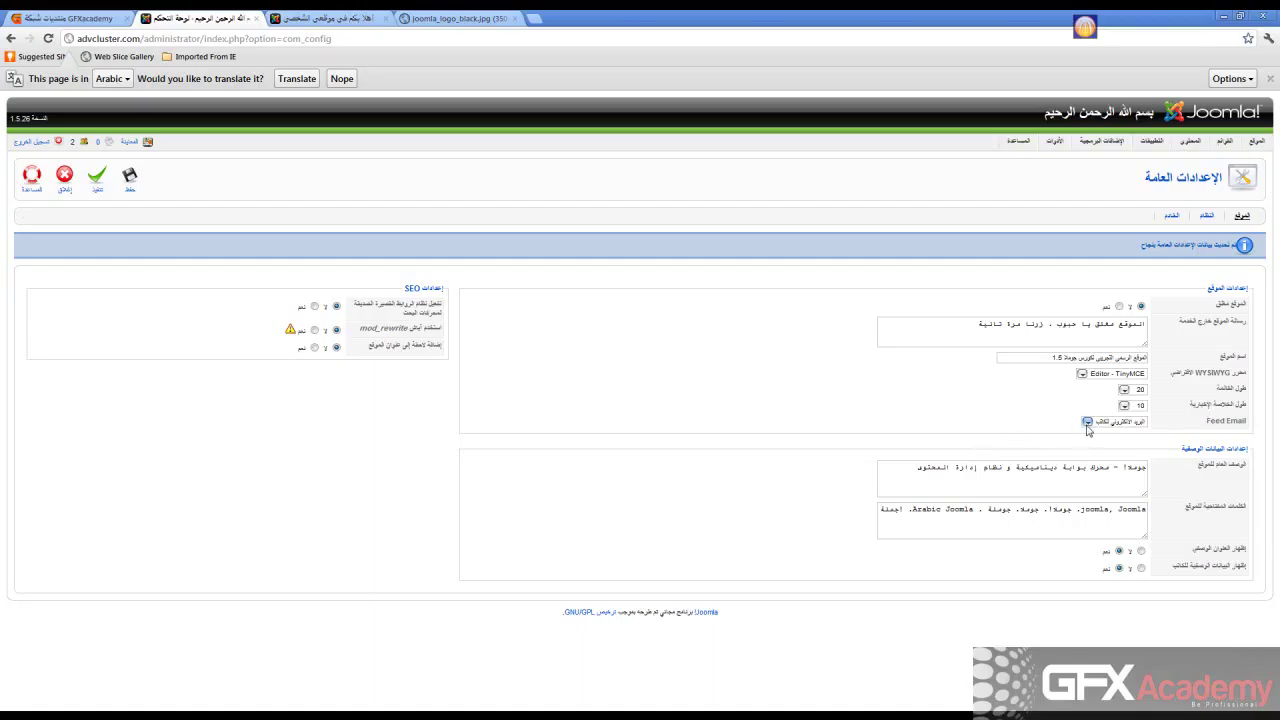
click(1088, 424)
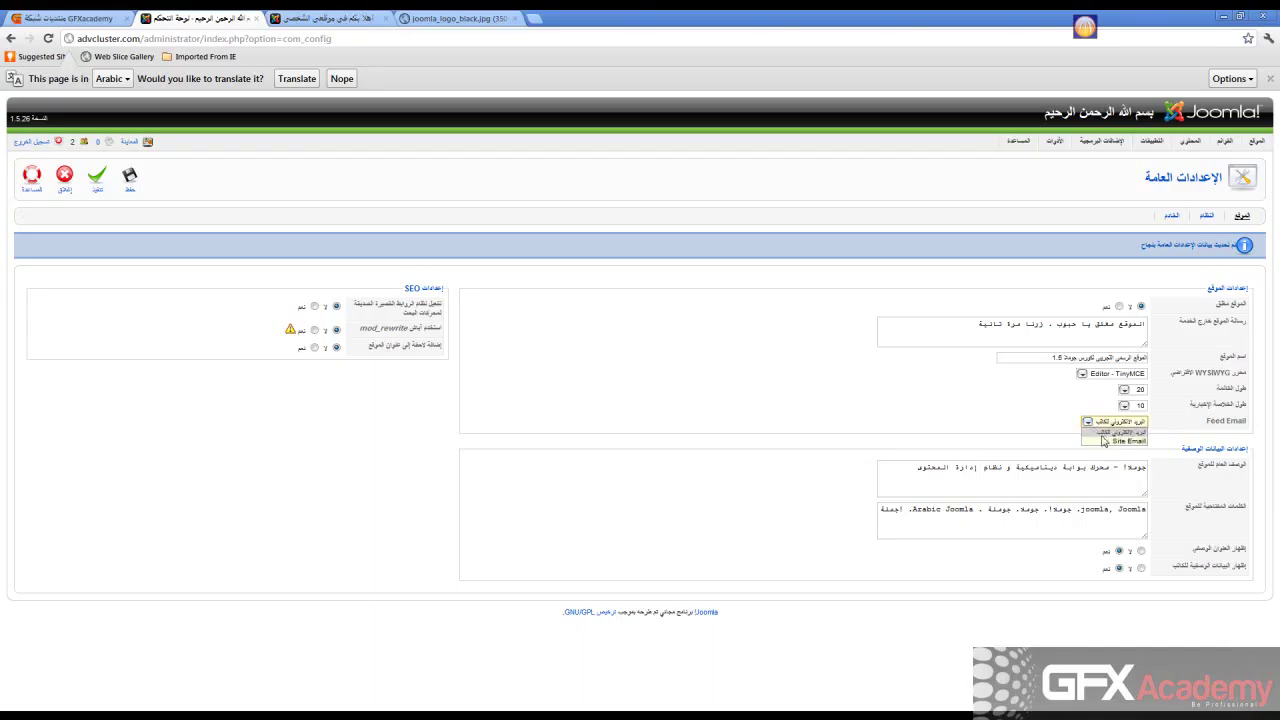
click(1104, 442)
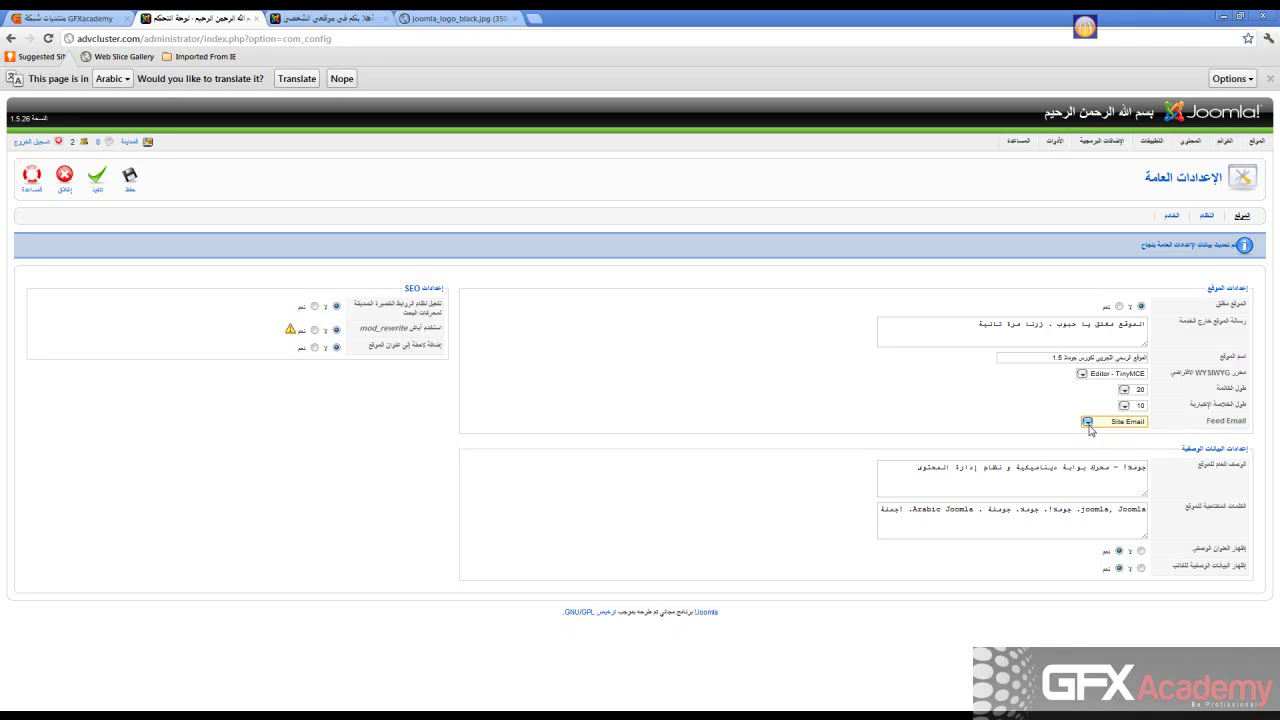
click(1090, 428)
click(1095, 430)
click(1010, 408)
- Load google.com in the logo image's tab and search for "المصرية"
drag(924, 474, 1148, 470)
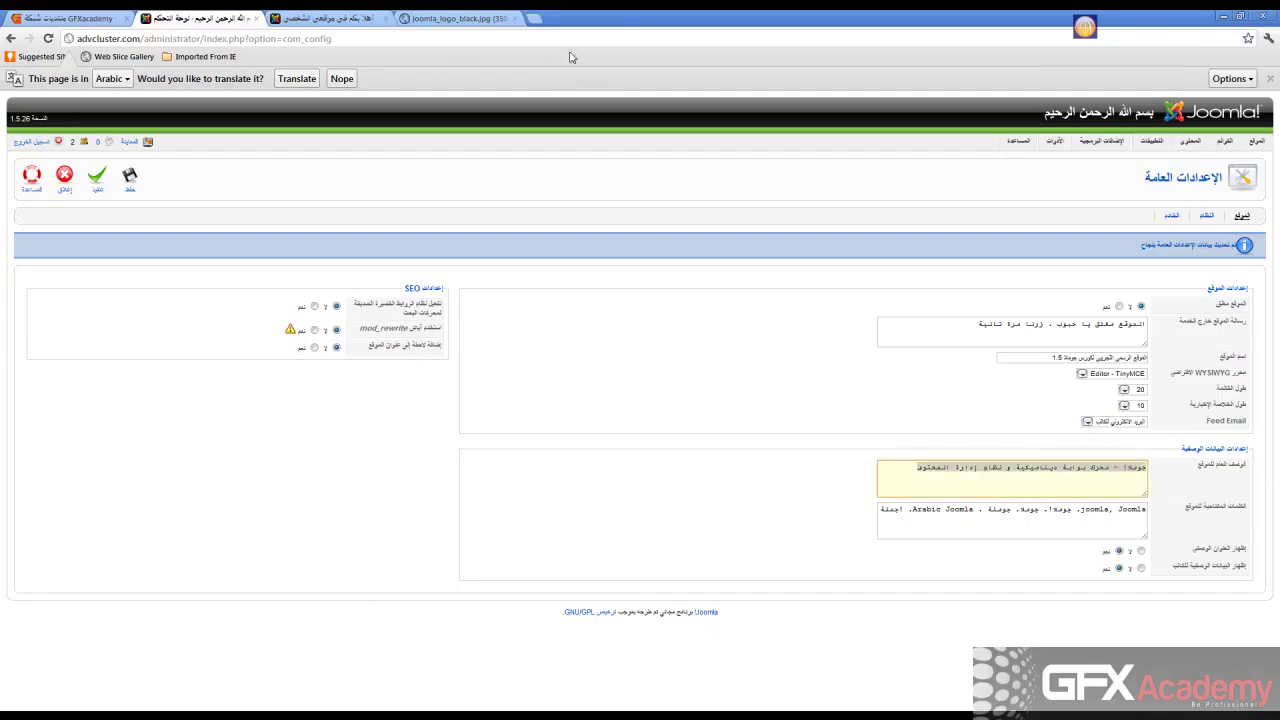
click(449, 24)
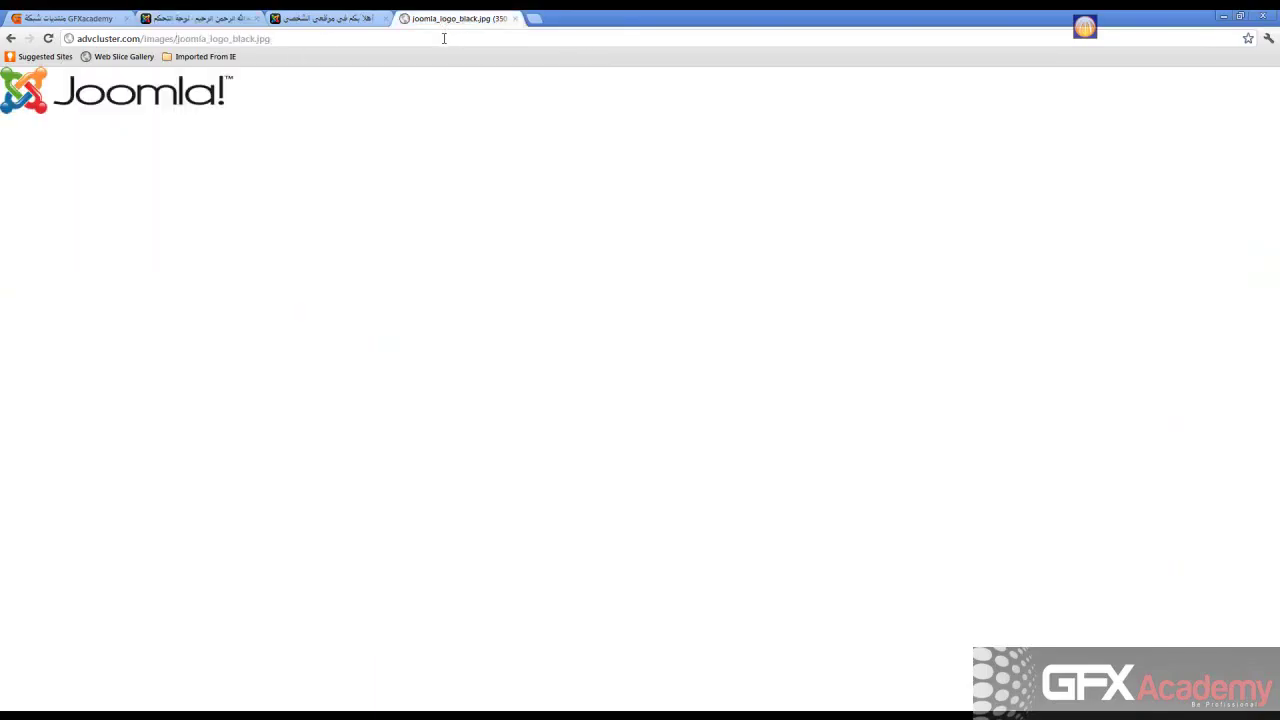
text(google)
key(Return)
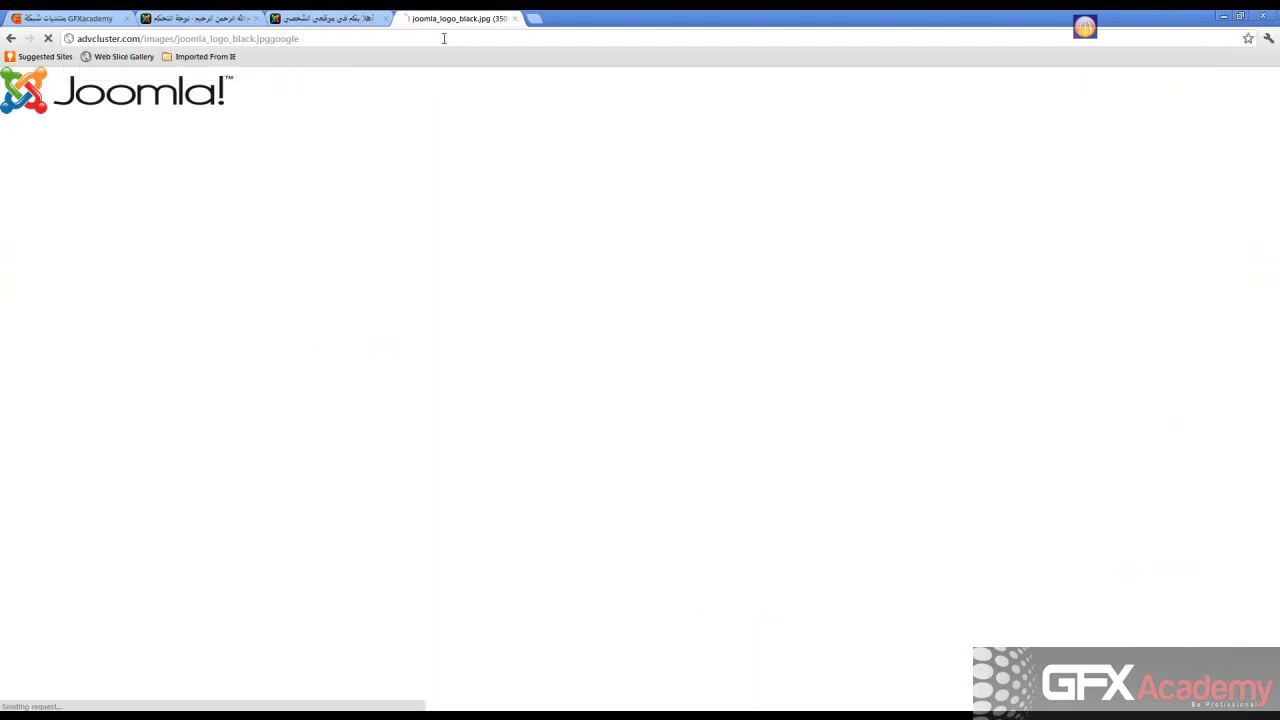
click(444, 38)
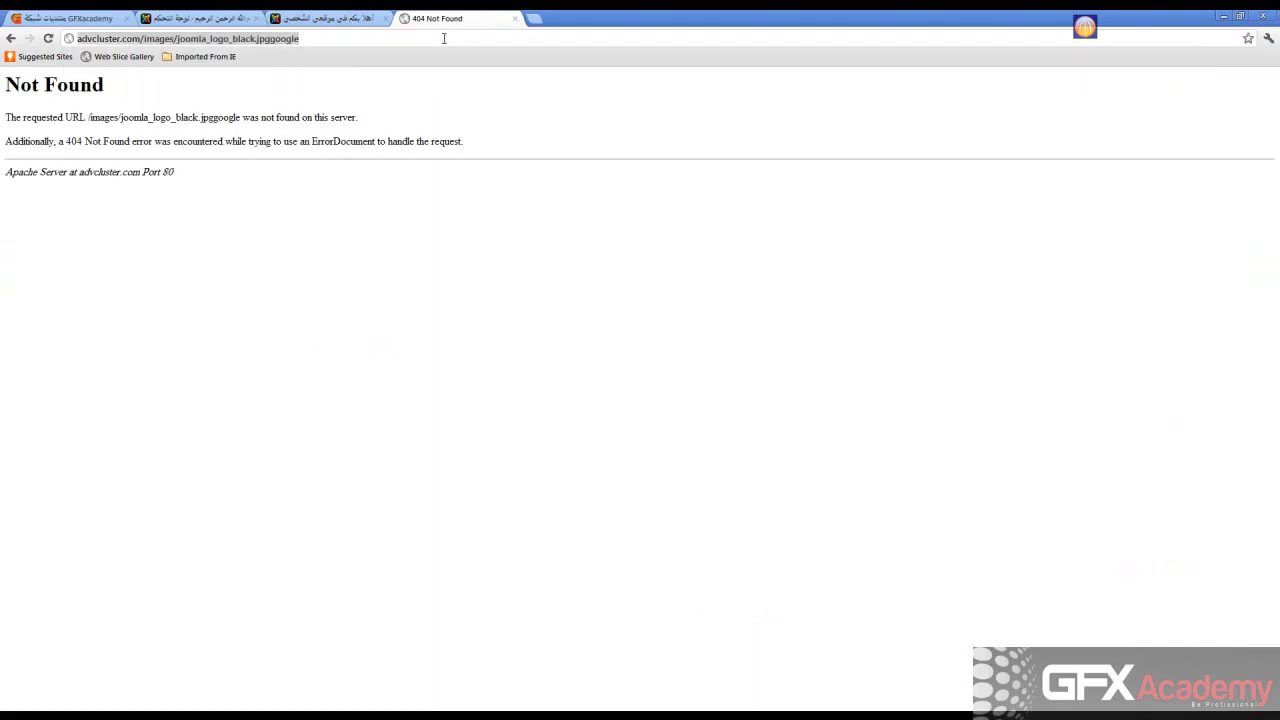
text(google.com)
key(Return)
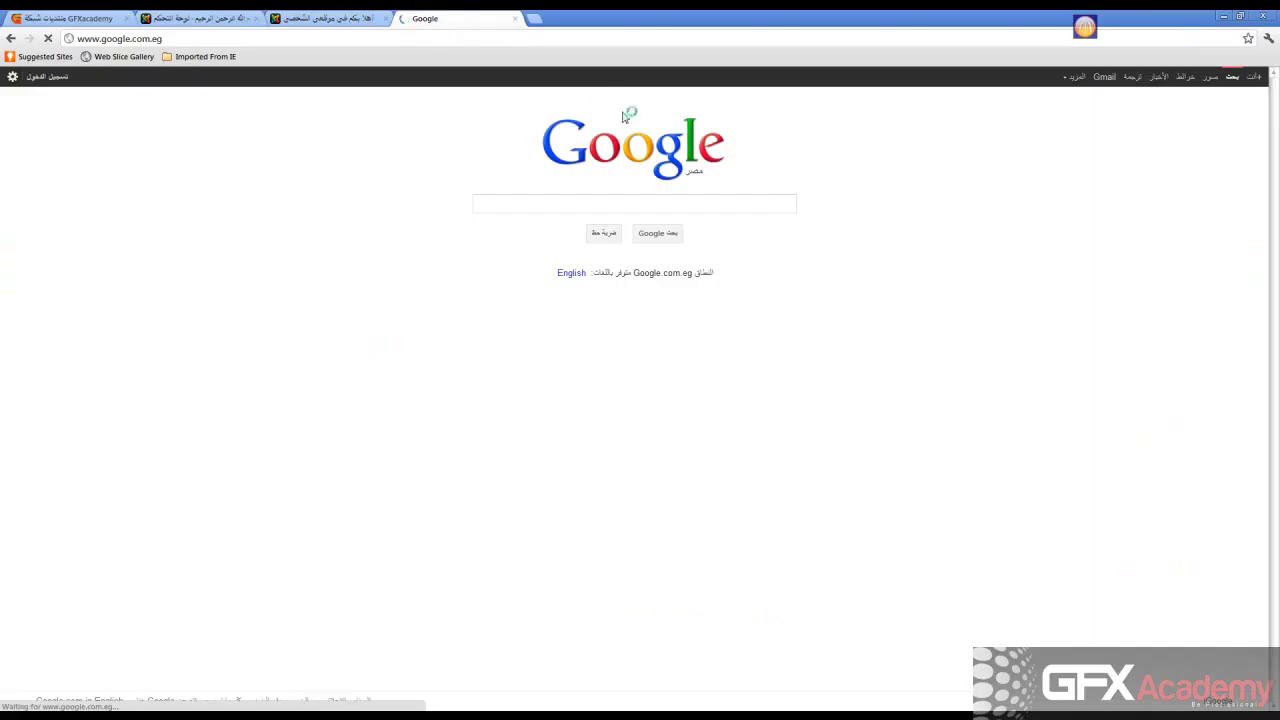
click(763, 199)
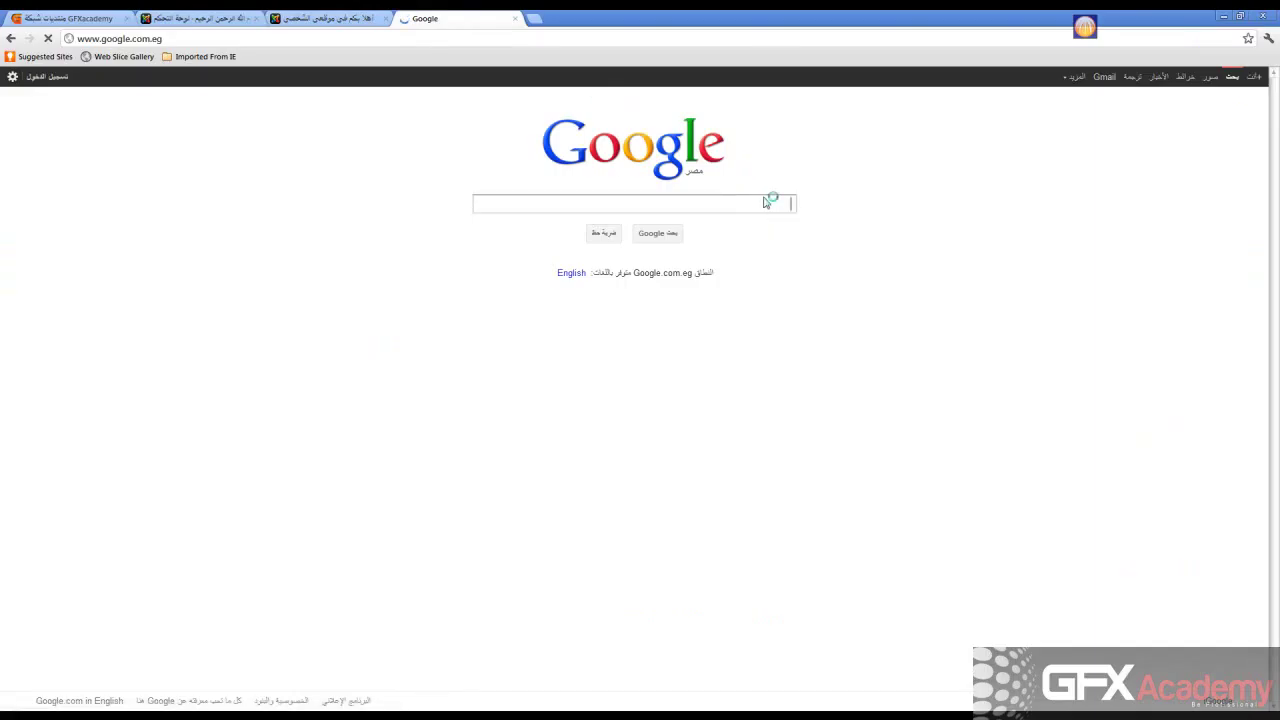
text(المصر)
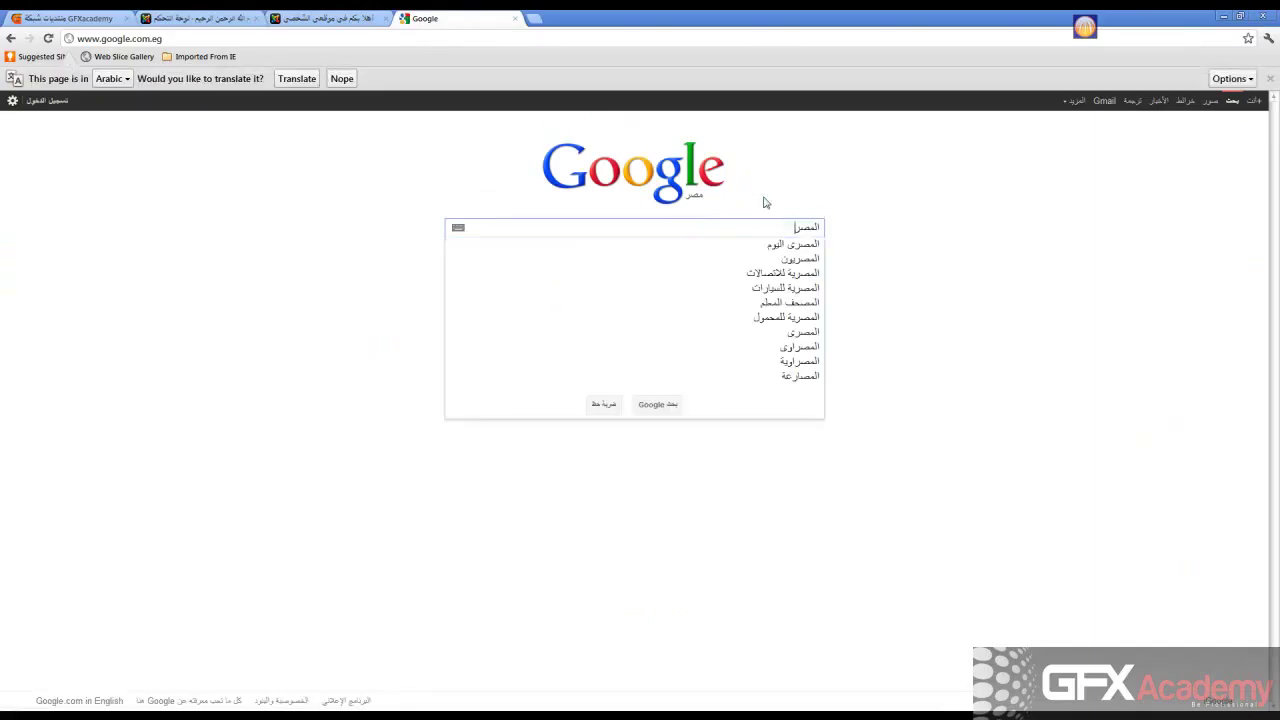
text(ية)
key(Return)
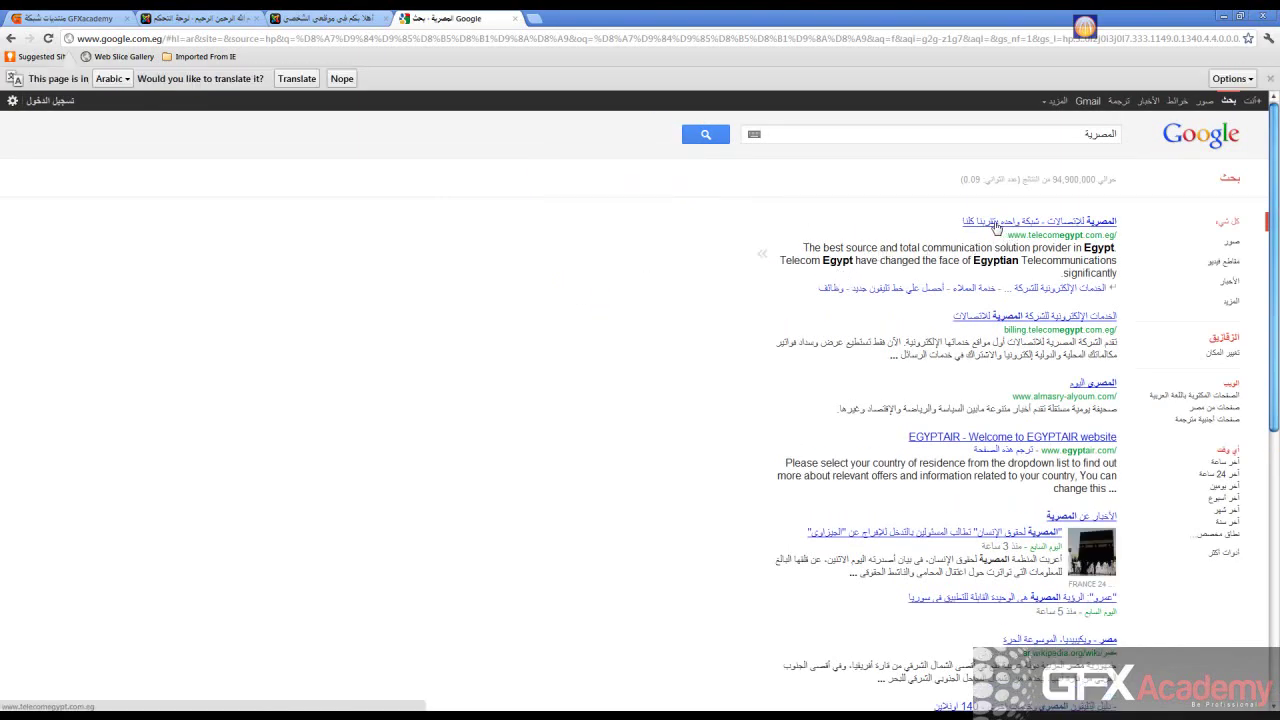
- Examine the site descriptions shown beneath the titles of the Google search results
triple_click(975, 248)
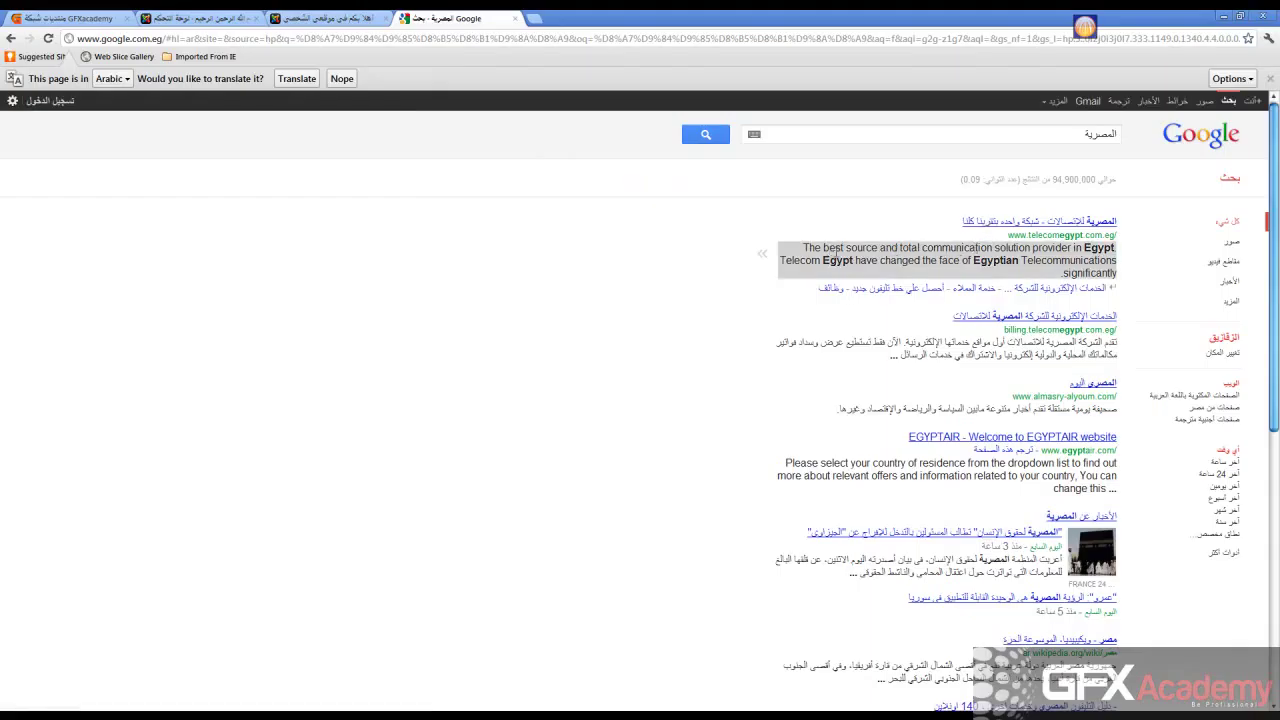
triple_click(991, 408)
scroll(991, 406, down, 1)
scroll(991, 408, down, 1)
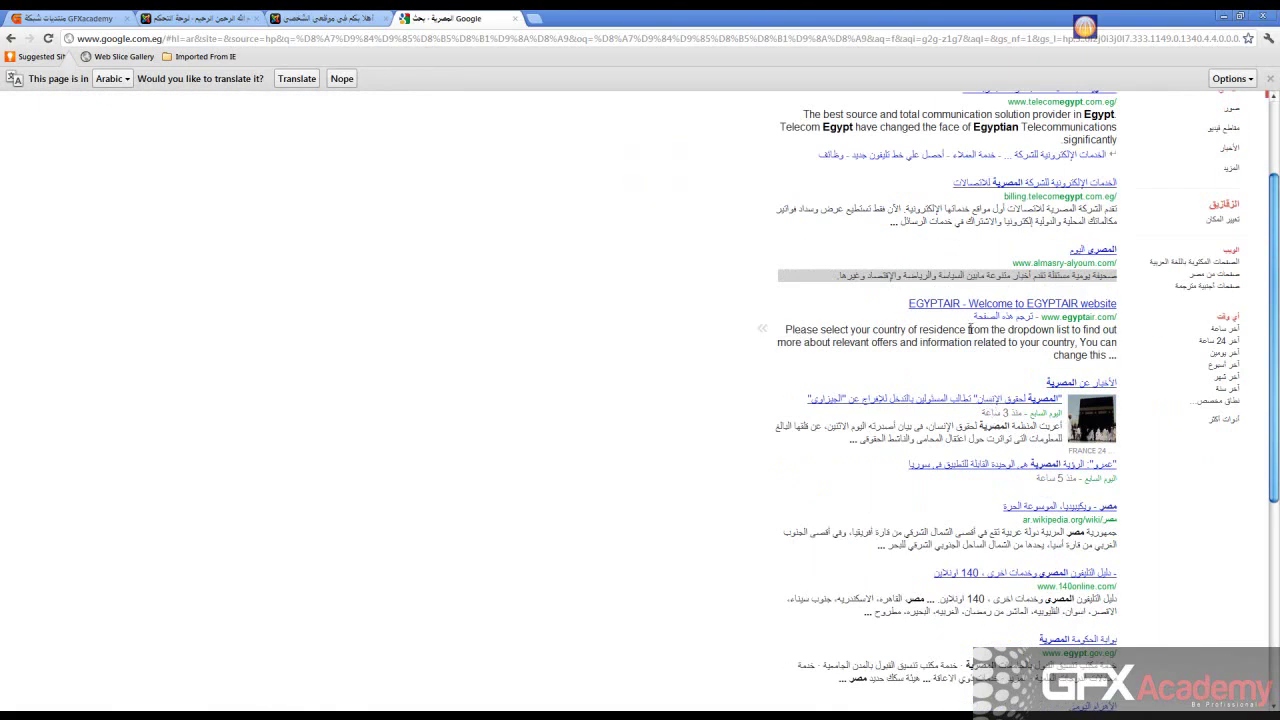
triple_click(972, 329)
triple_click(968, 425)
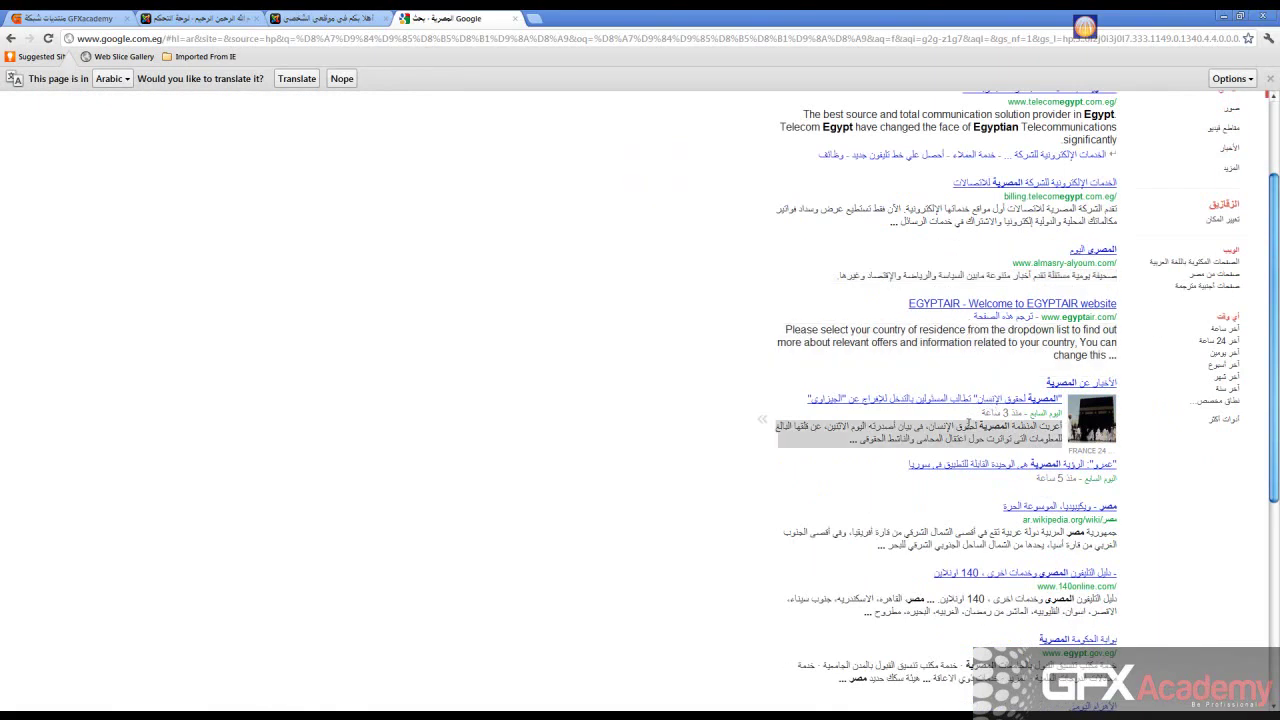
scroll(968, 425, down, 2)
click(958, 414)
triple_click(958, 412)
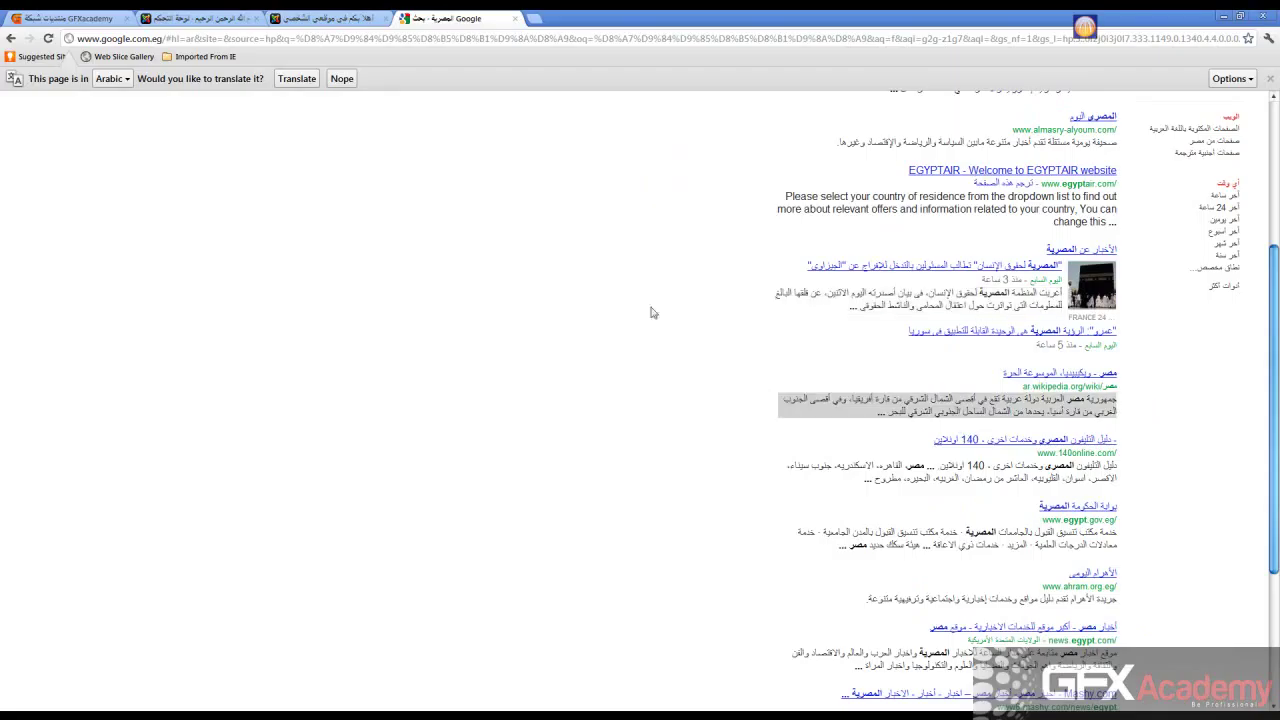
- Replace the site's general description in the global configuration with "موقع متخصص للدراسة عن بعد لكورس جوملا 1.5 من جي إف إكس أكاديمي"
click(238, 20)
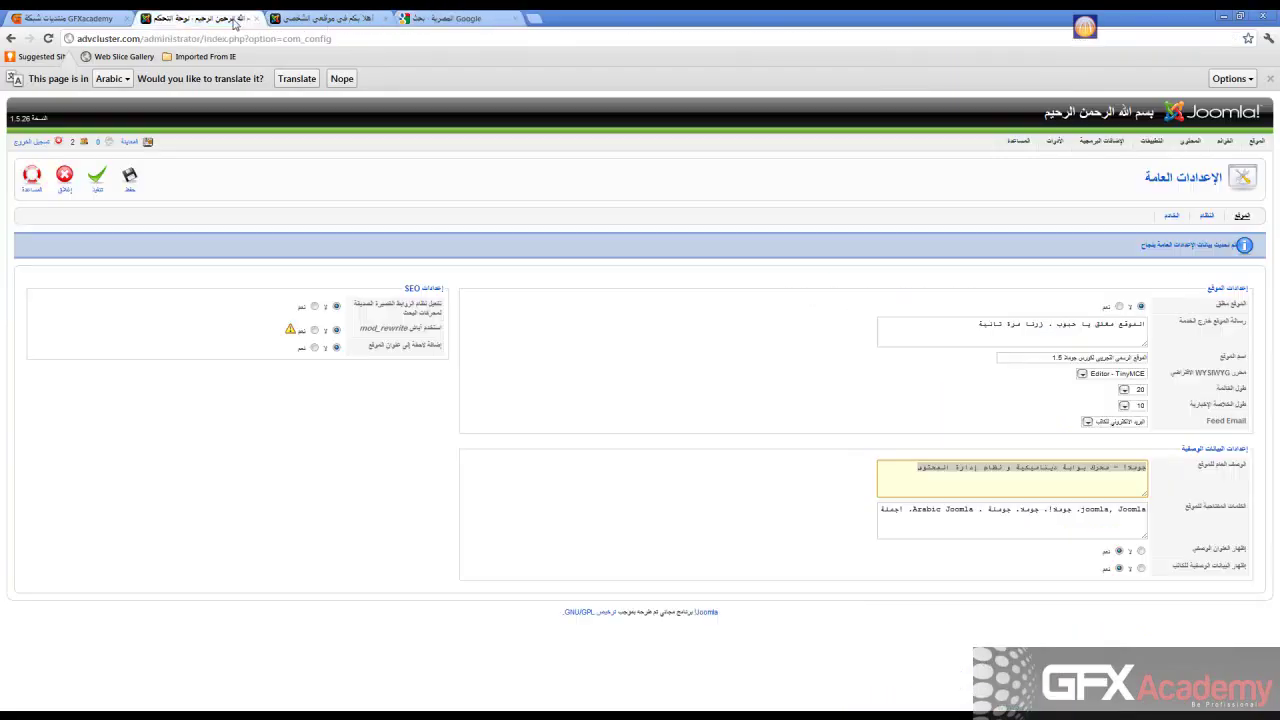
click(920, 467)
triple_click(920, 467)
text(موقع مج)
text(صص)
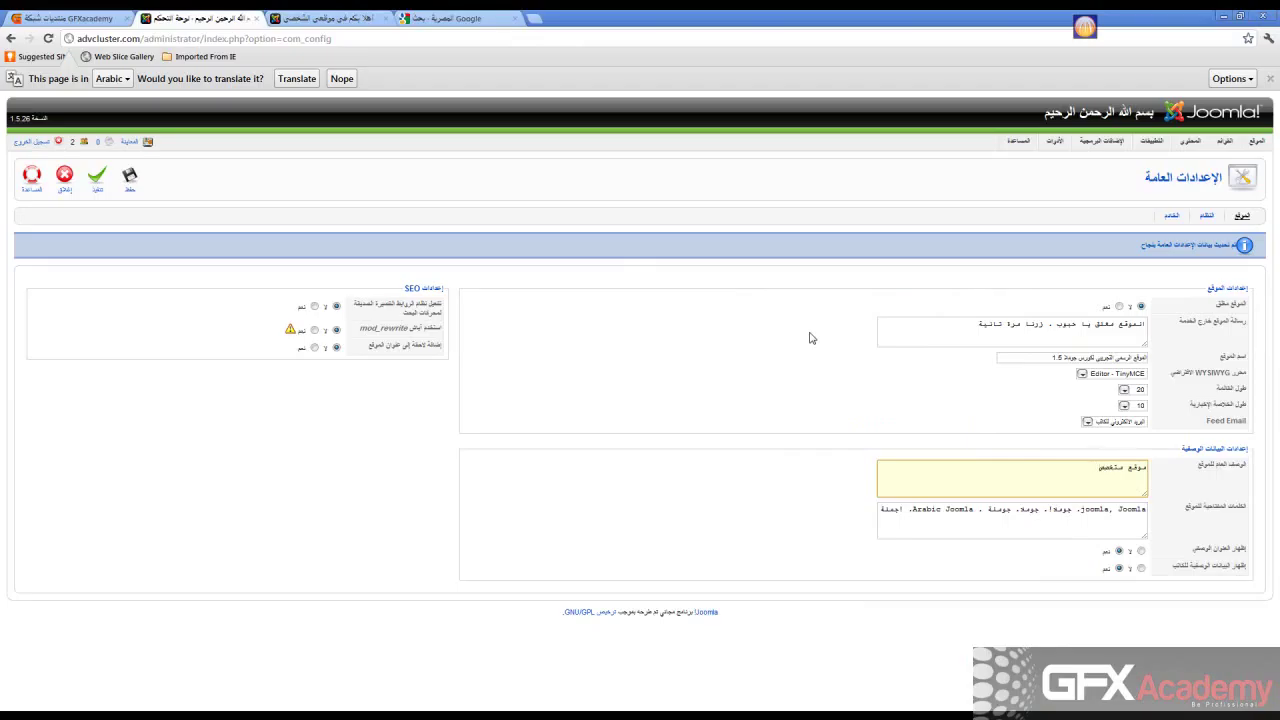
text(لتدري)
text(ة عن ب)
text(عد لكورس)
text( جوملا 1)
text(.5)
text( من)
text( جي)
text( أ)
text(ف)
text( إكس أكا)
text(ديم)
text(ي)
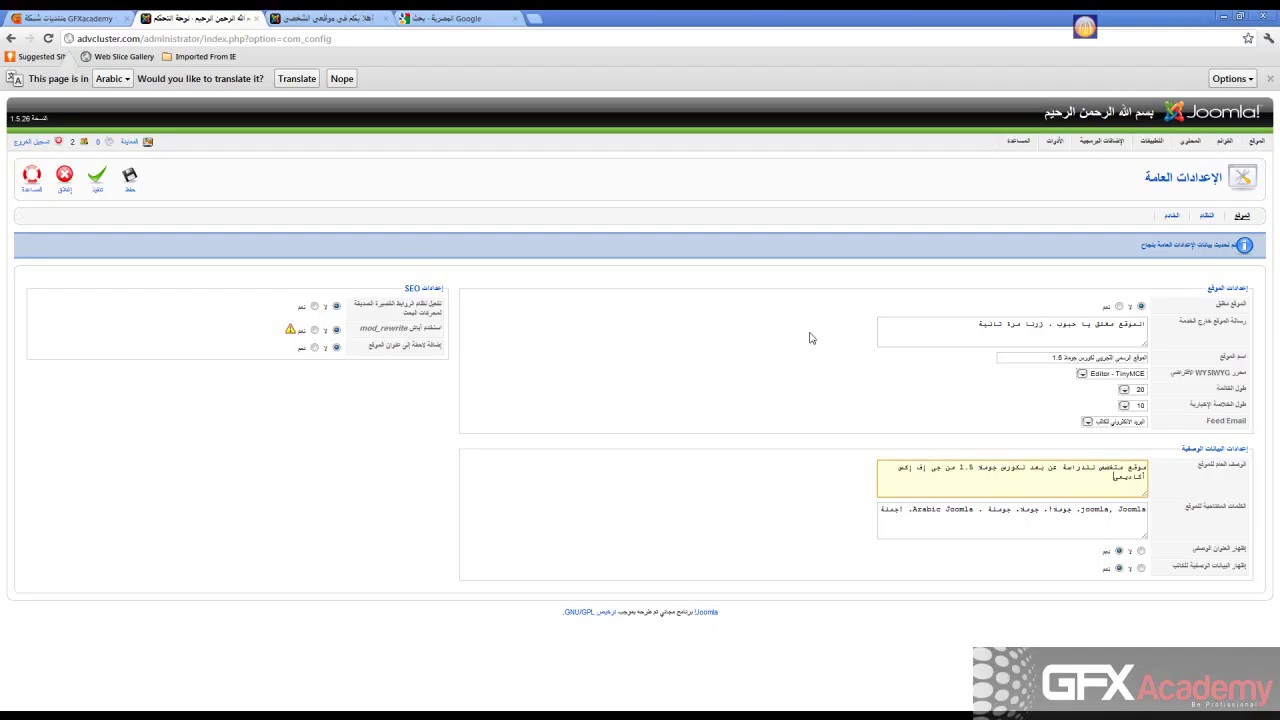
- Clear the site's default keywords in the metadata settings and enter new ones including "gfx"
double_click(1069, 509)
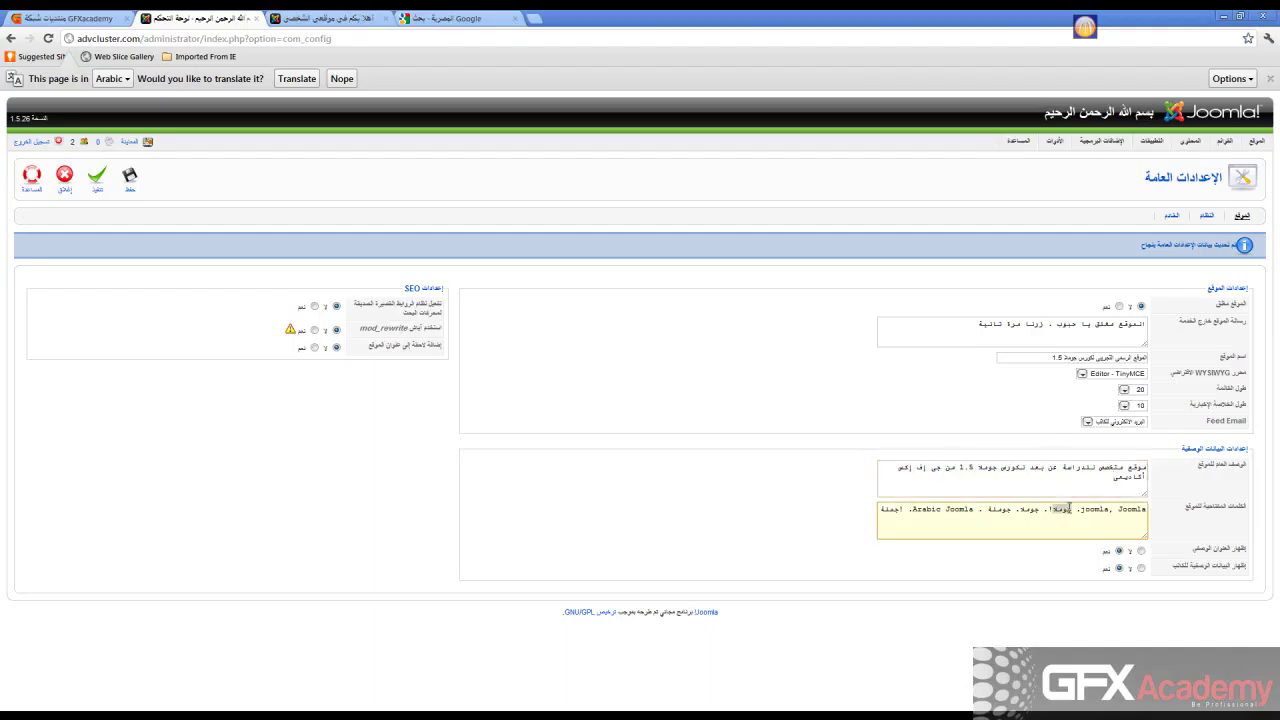
key(ctrl+a)
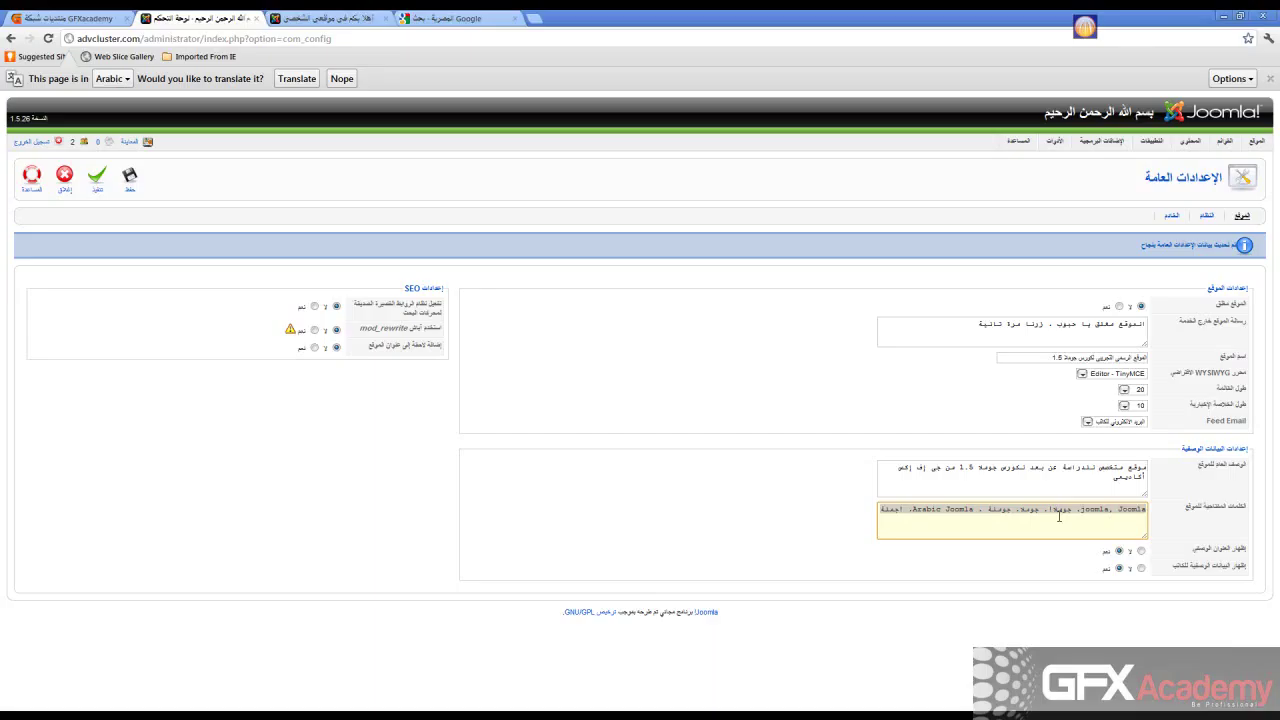
text(ج)
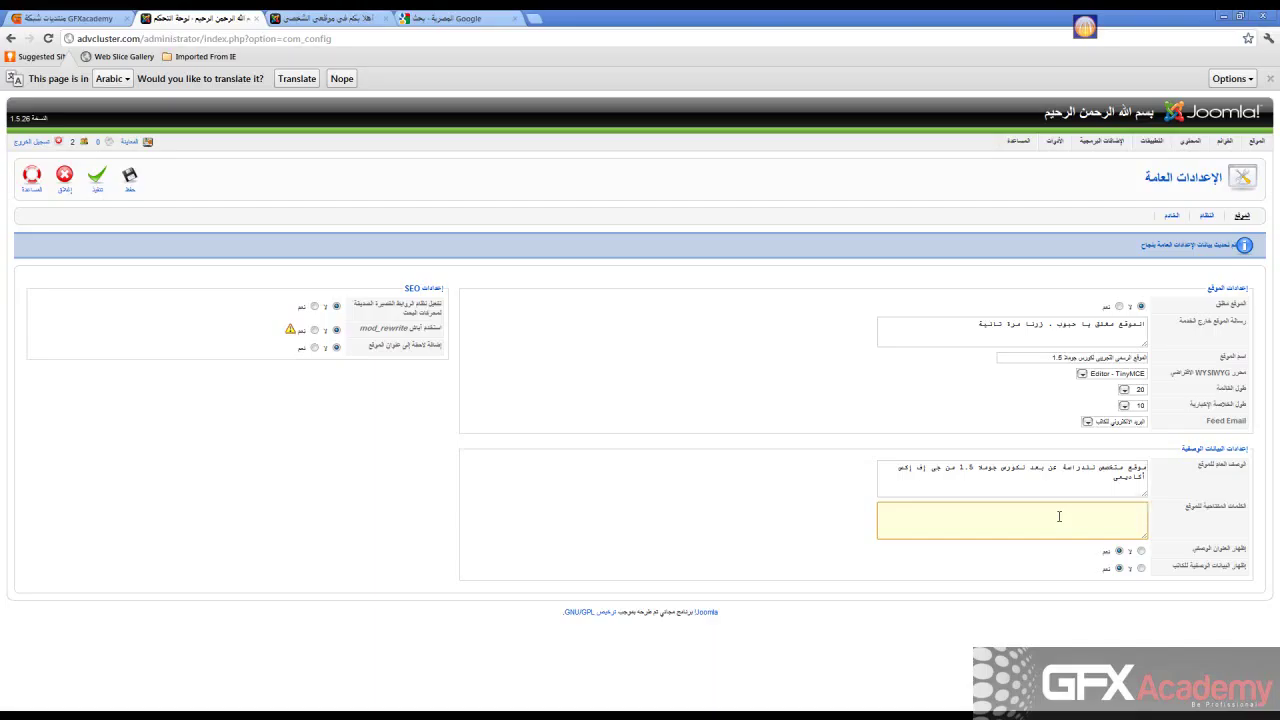
text(gfx)
text(اكاد)
- Return to the Google results and examine the search suggestions offered for "لبء" and for "بدء"
key(ctrl+Tab)
key(ctrl+Tab)
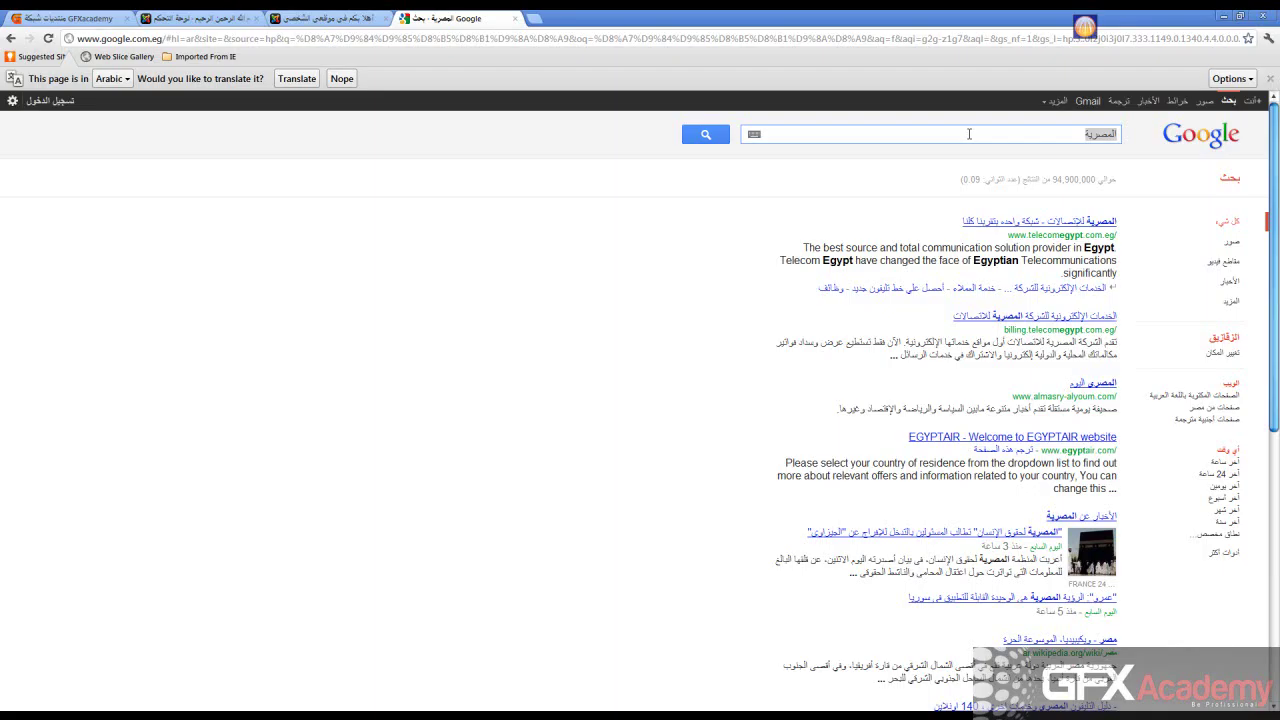
text(لبء)
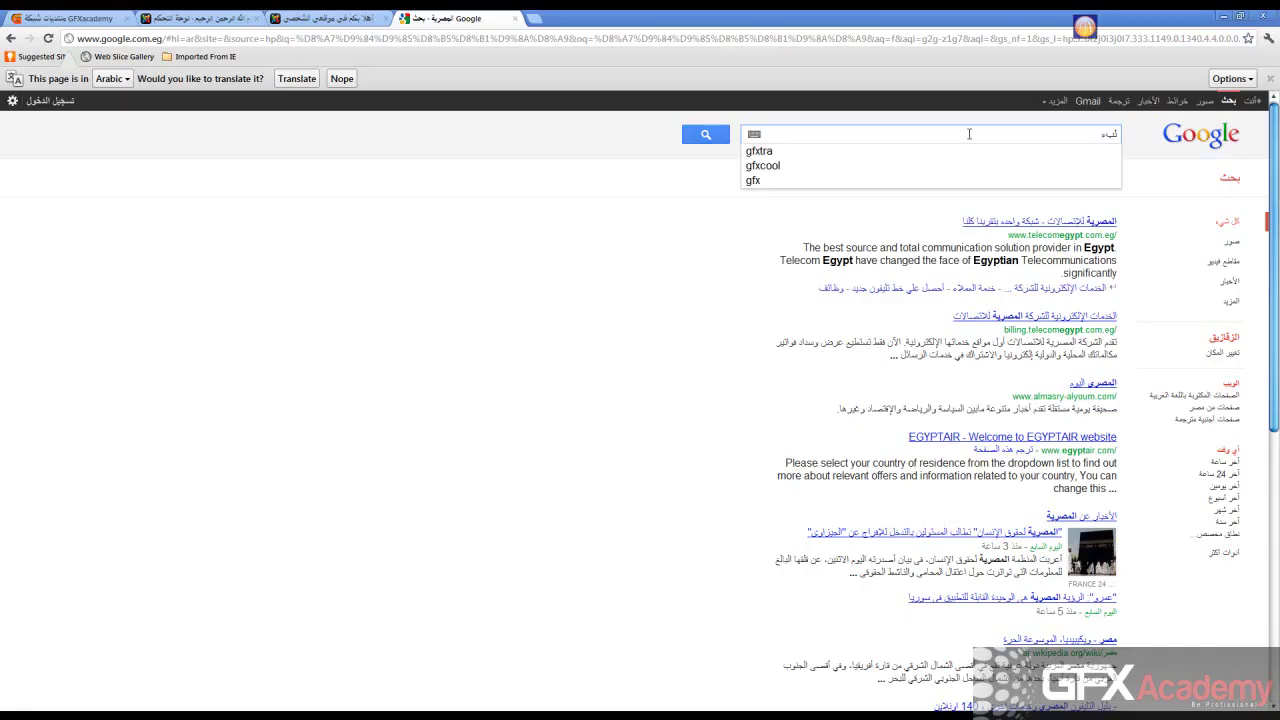
key(Down)
key(Down)
key(Down)
key(Down)
key(Down)
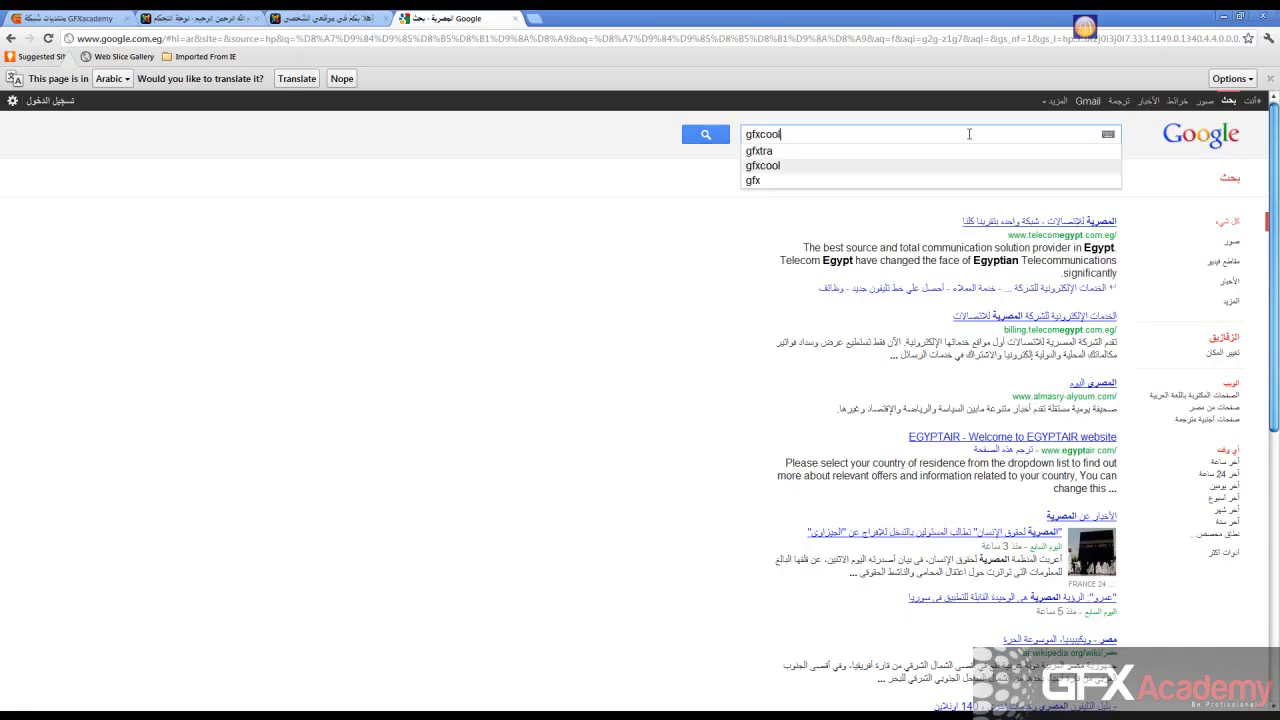
key(ctrl+a)
text(بدء)
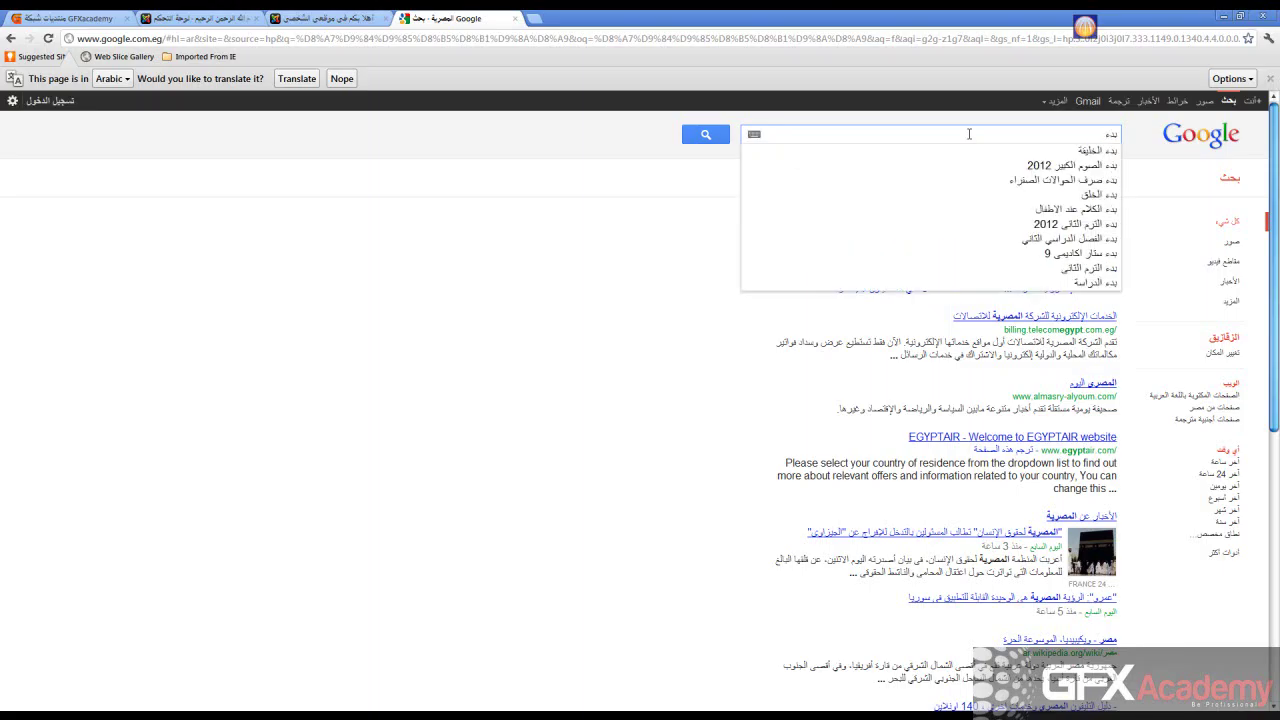
- Replace the Google query with "لبء" and run the search
key(BackSpace)
key(BackSpace)
key(BackSpace)
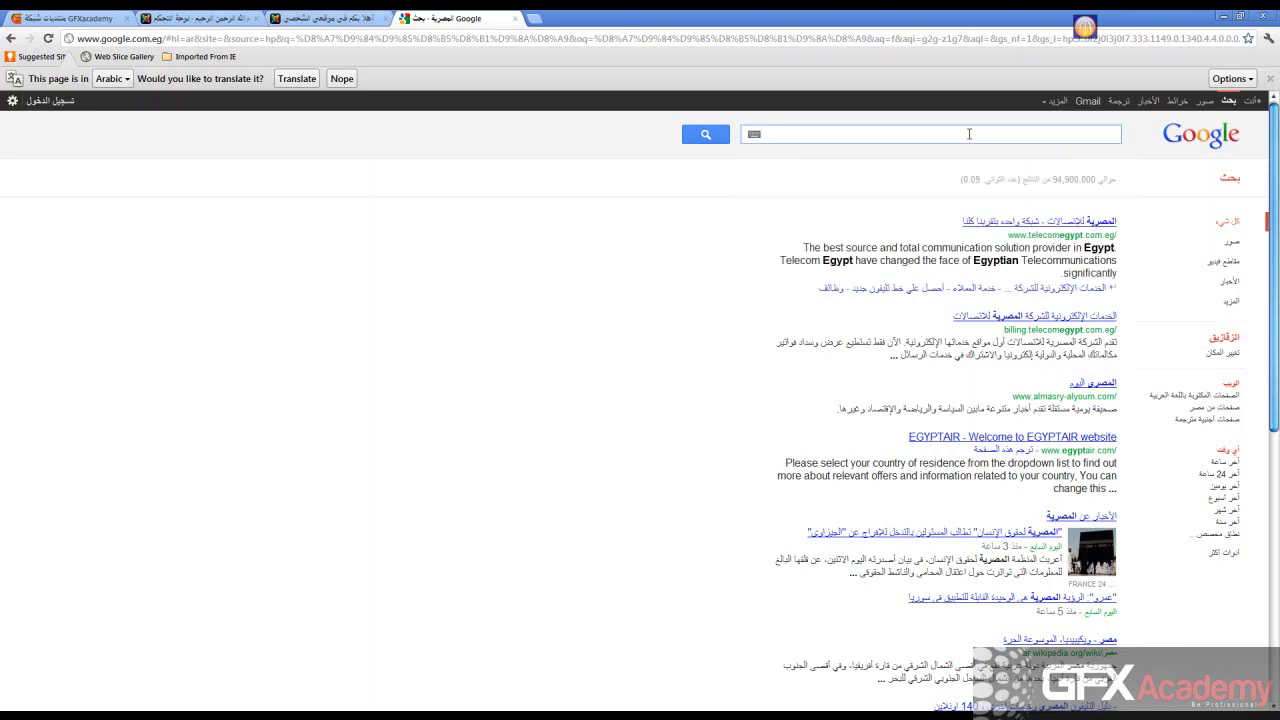
text(لبء)
key(Return)
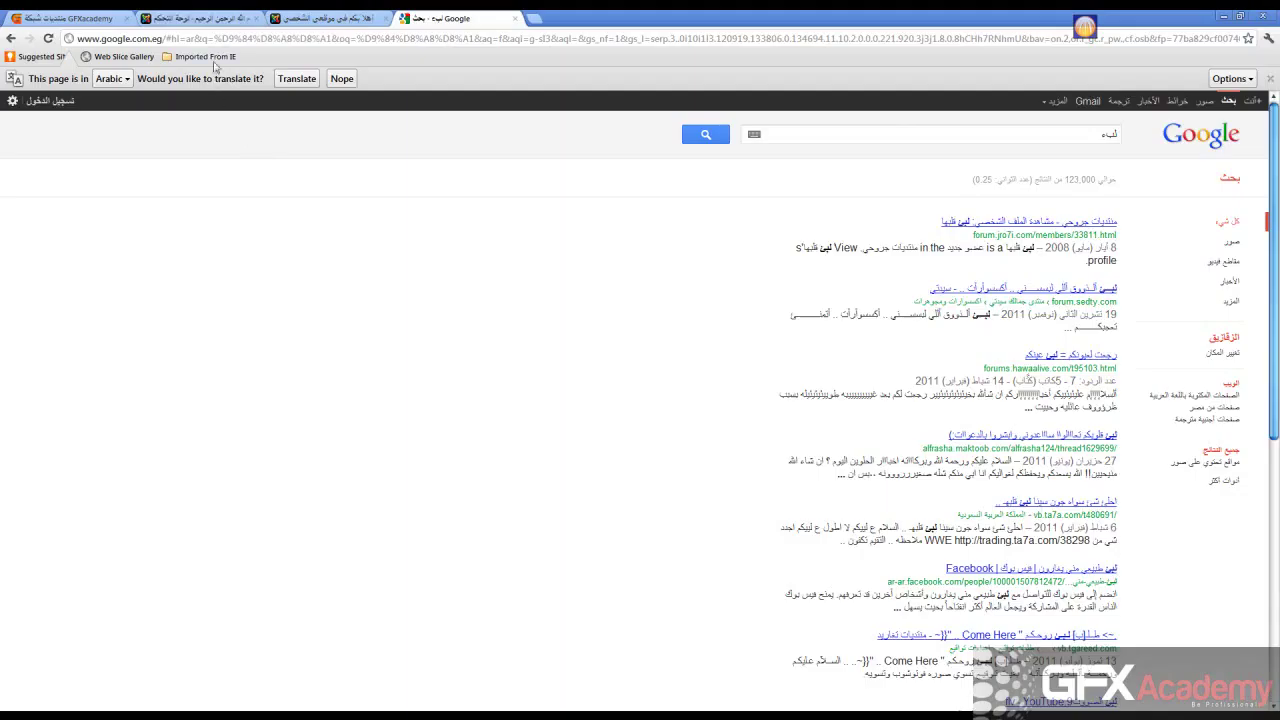
- Add "جوملا" and "joomla course" to the site's keywords in the Joomla global configuration and apply the settings
click(200, 20)
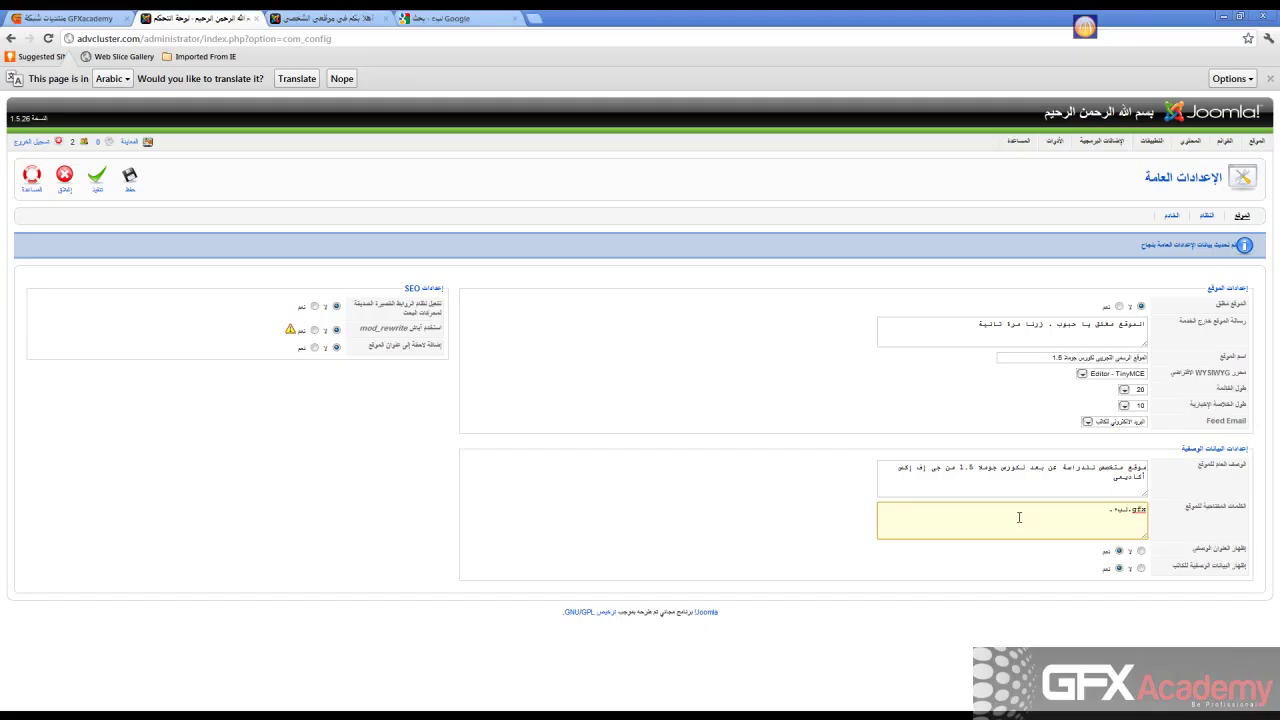
text(وملا،l)
text(gh)
text(joomla course)
click(727, 455)
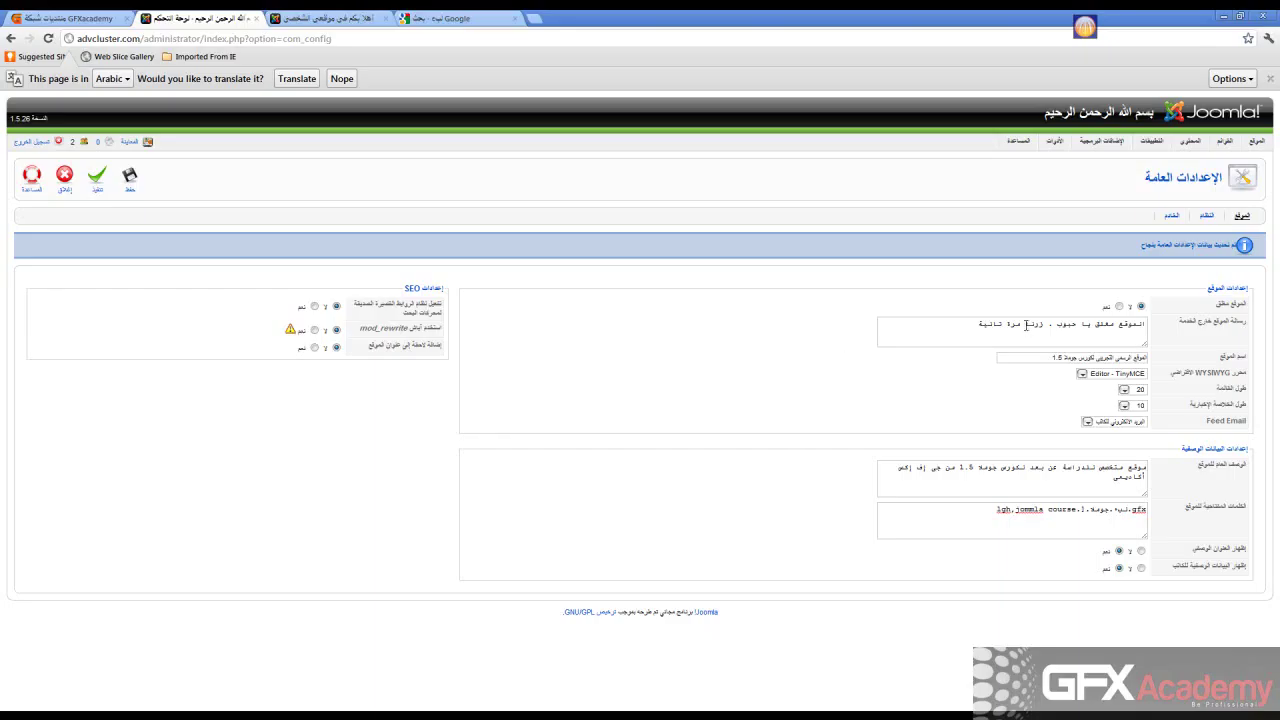
click(977, 323)
click(976, 508)
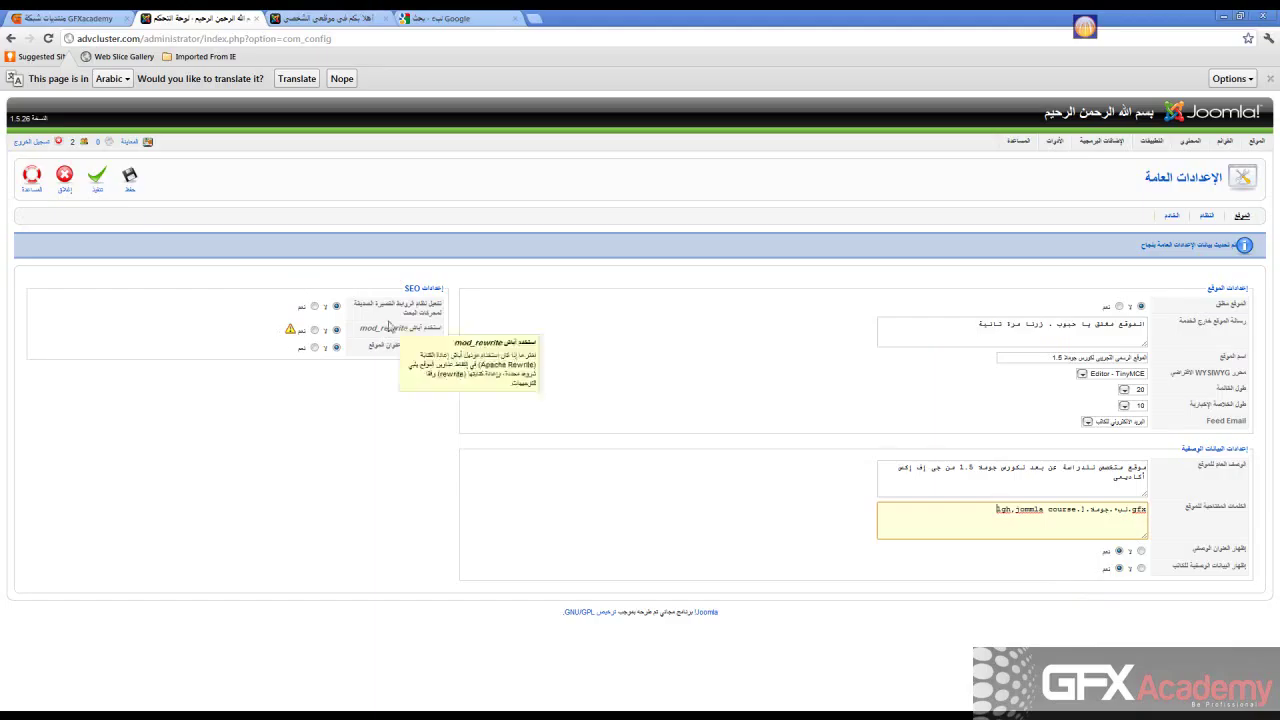
click(97, 180)
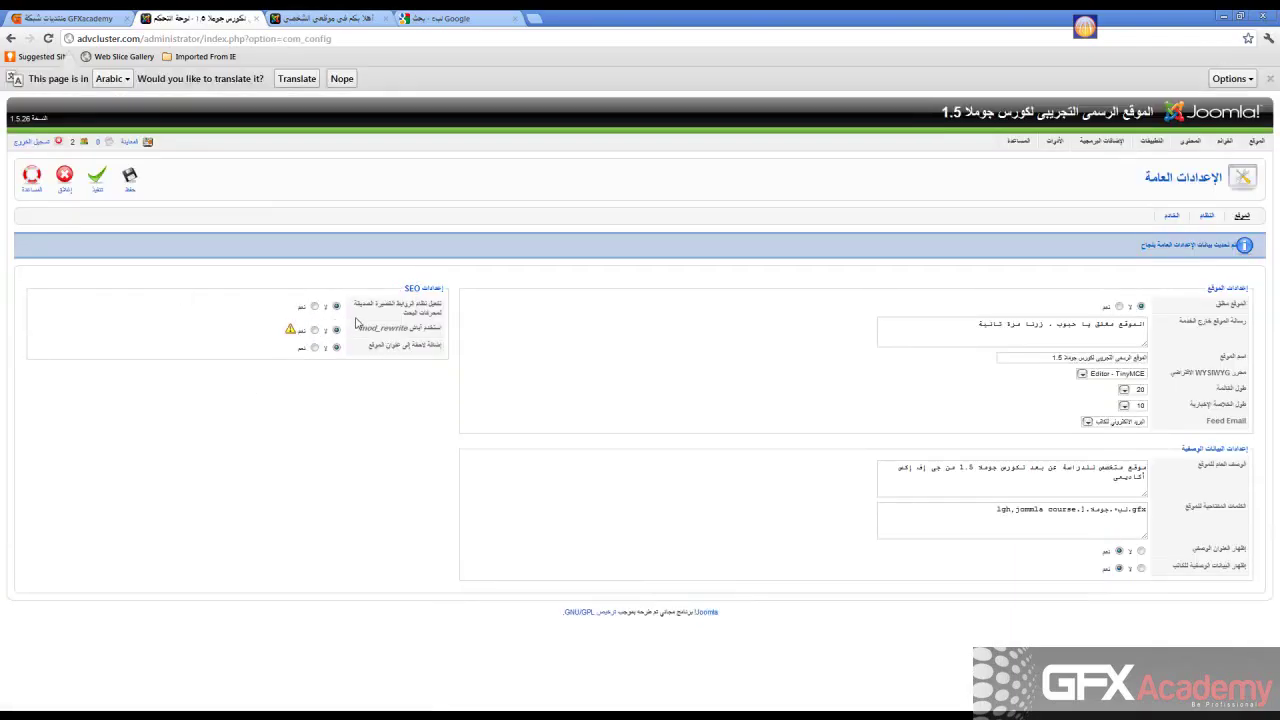
- Load the cPanel login page of advcluster.com in place of the Google results
click(437, 20)
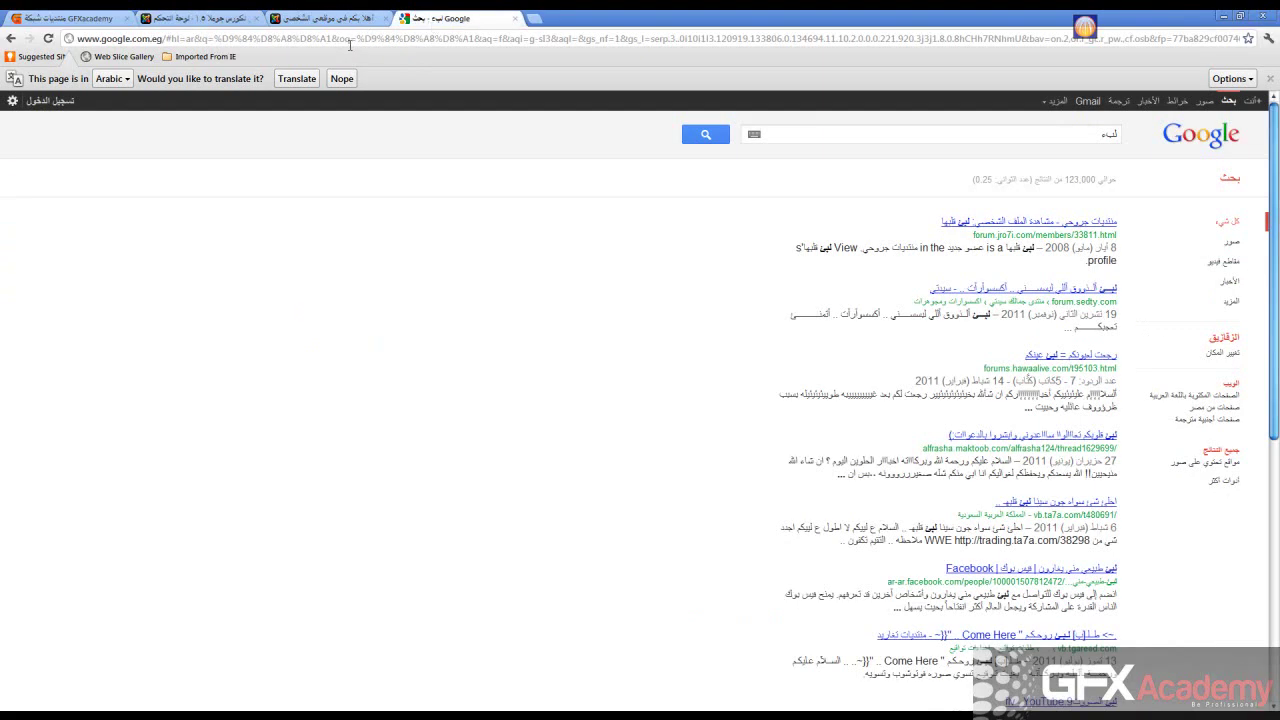
click(349, 45)
text(advcluster.com)
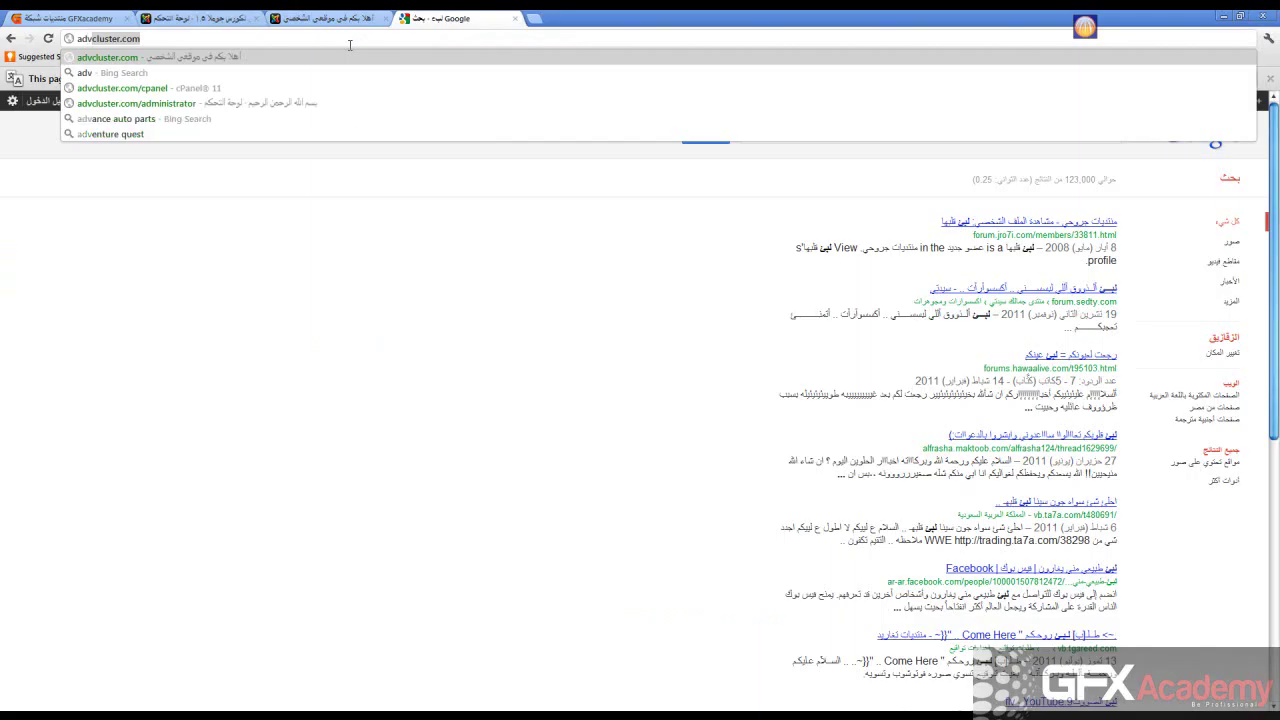
key(Down)
key(Down)
key(Return)
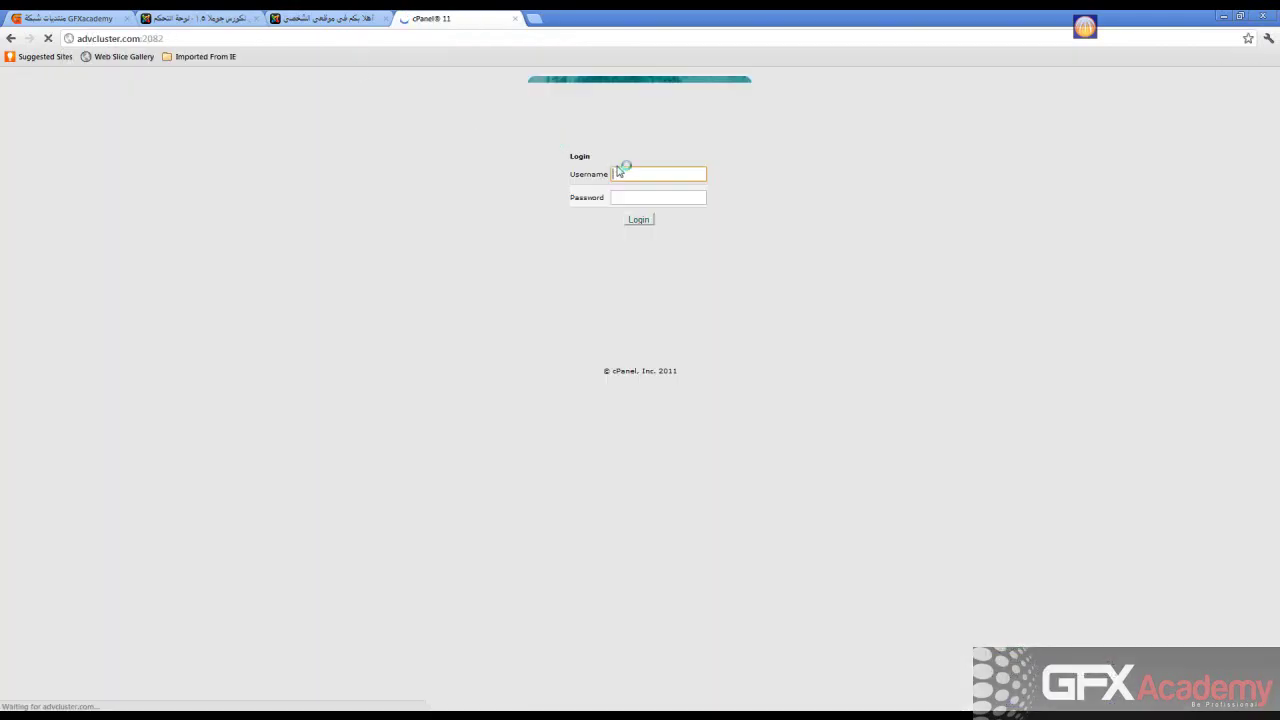
click(622, 173)
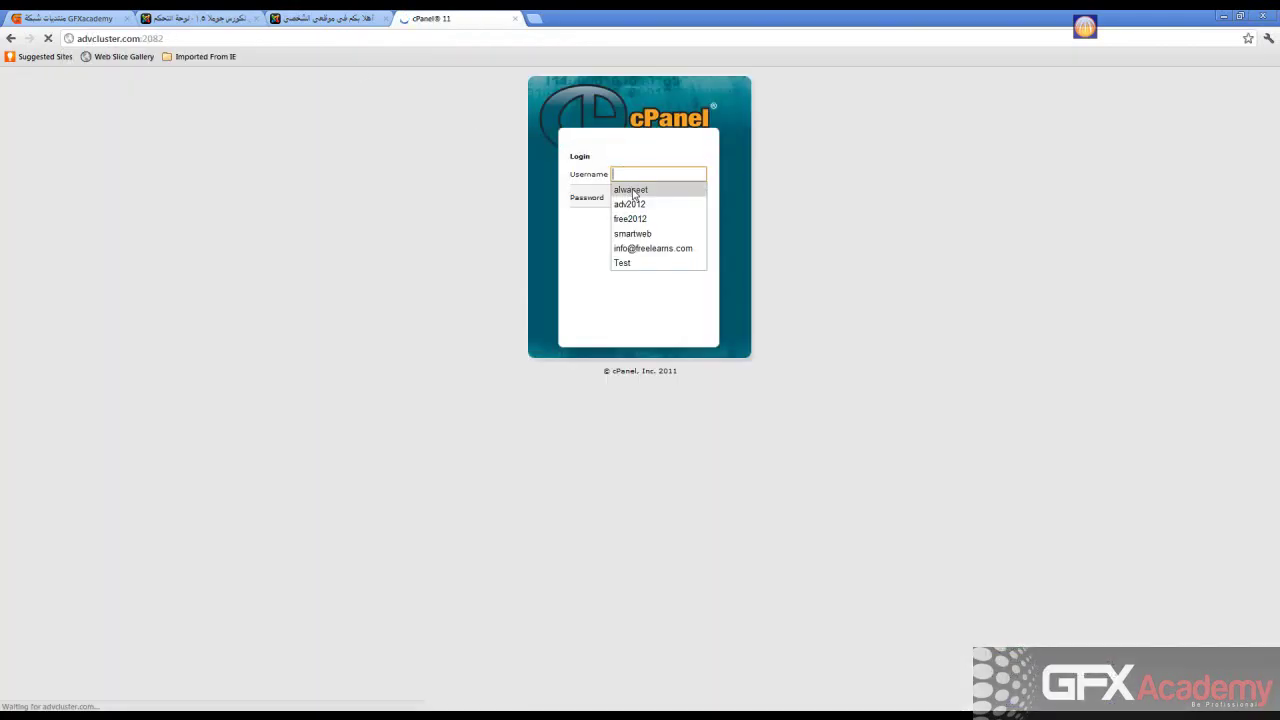
click(633, 191)
click(634, 197)
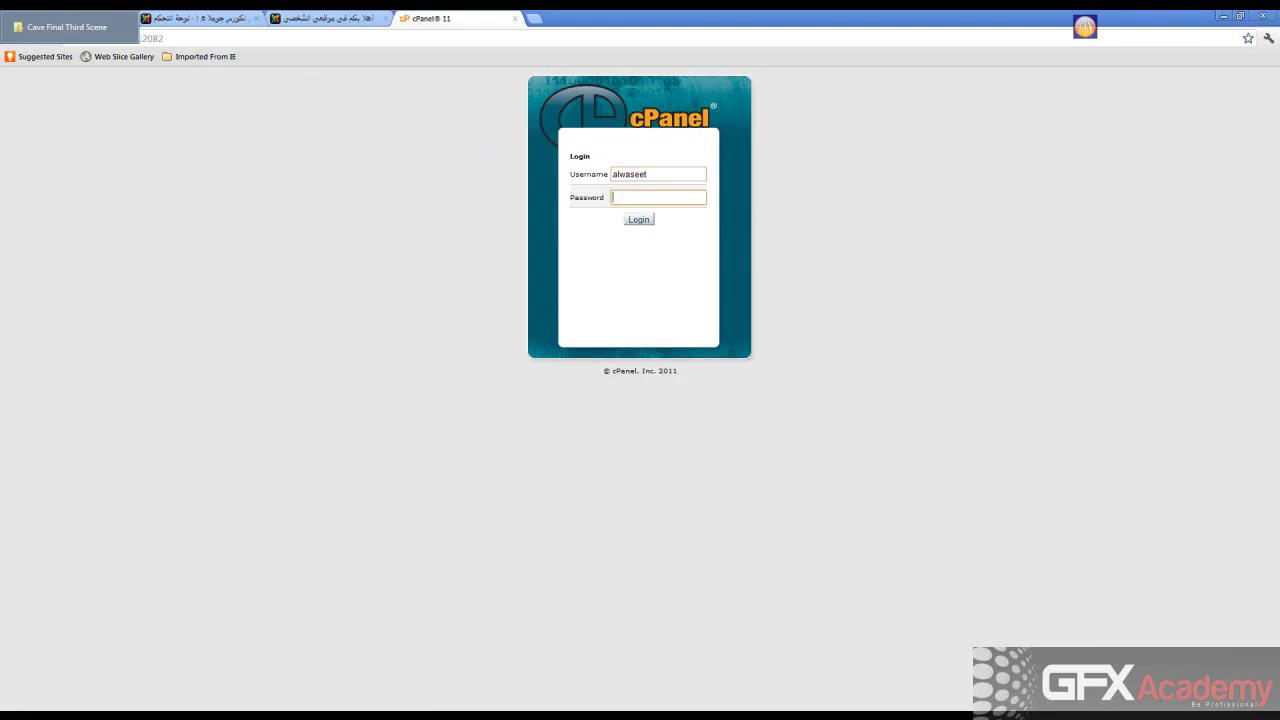
- Open "Web Sites Details.txt" from the Hosting Servers folder on the SAMSUNG (H:) drive and look through it for the site's cPanel login
click(67, 27)
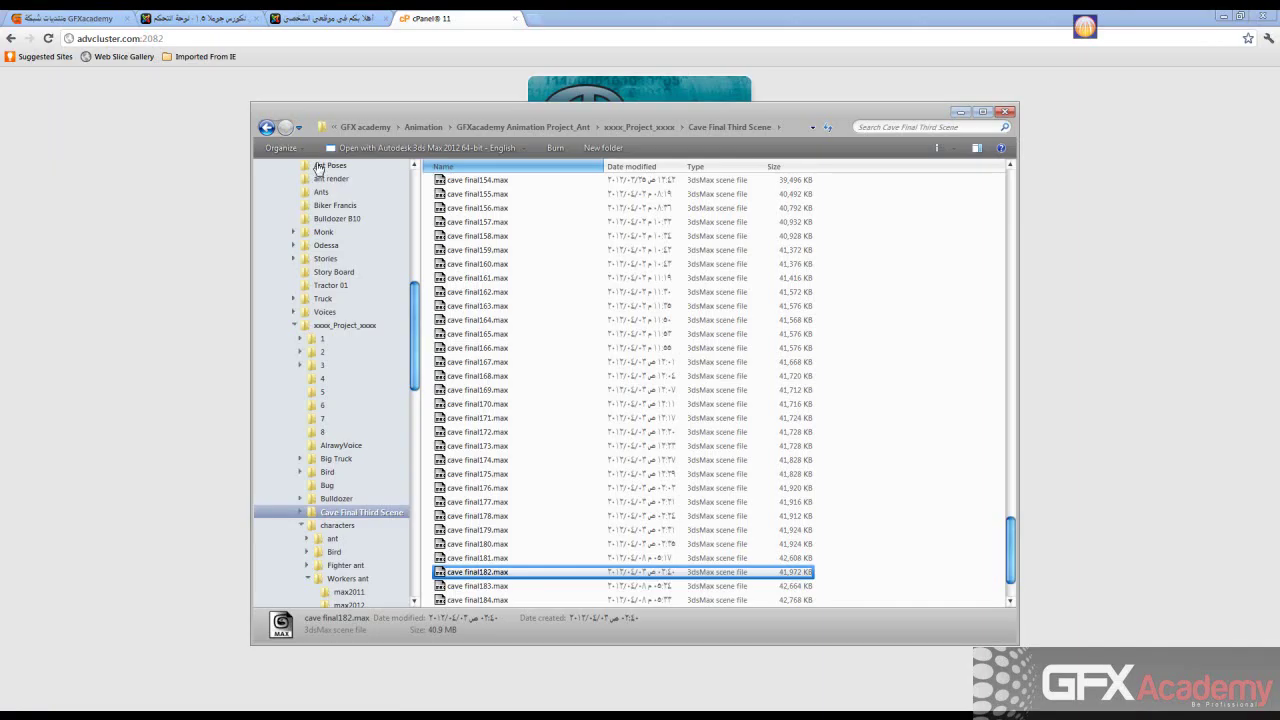
click(355, 131)
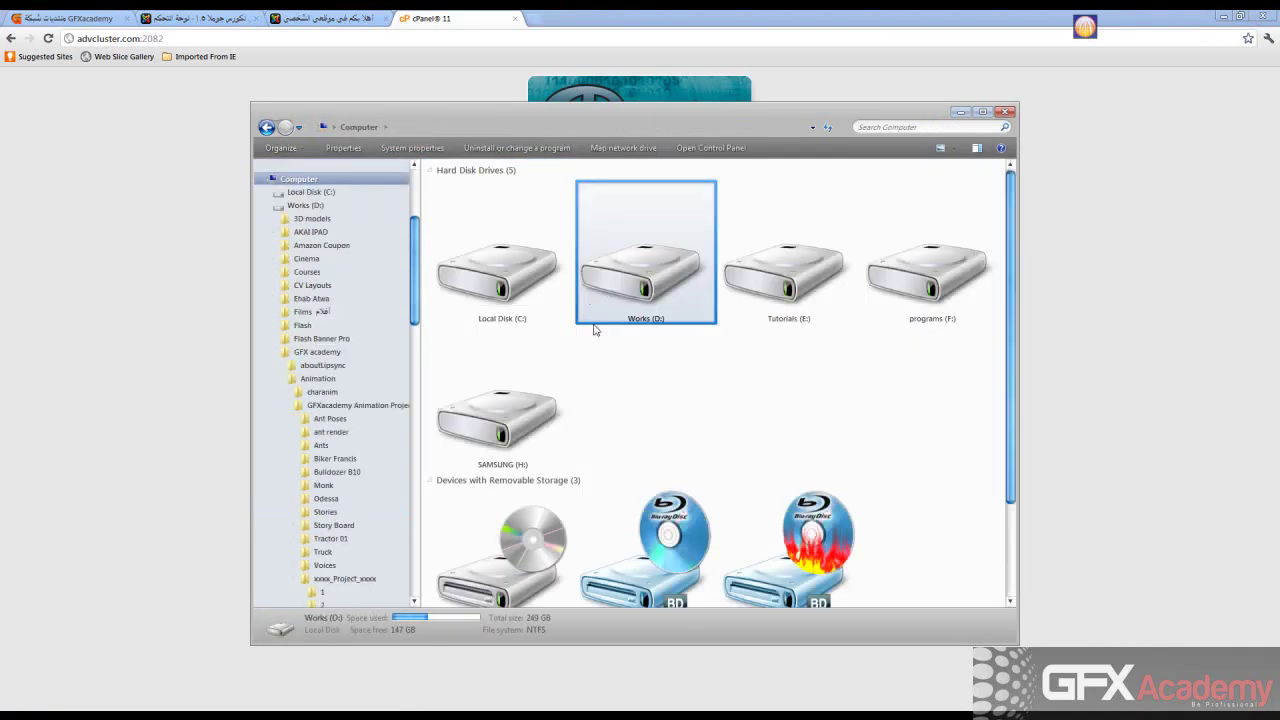
double_click(543, 383)
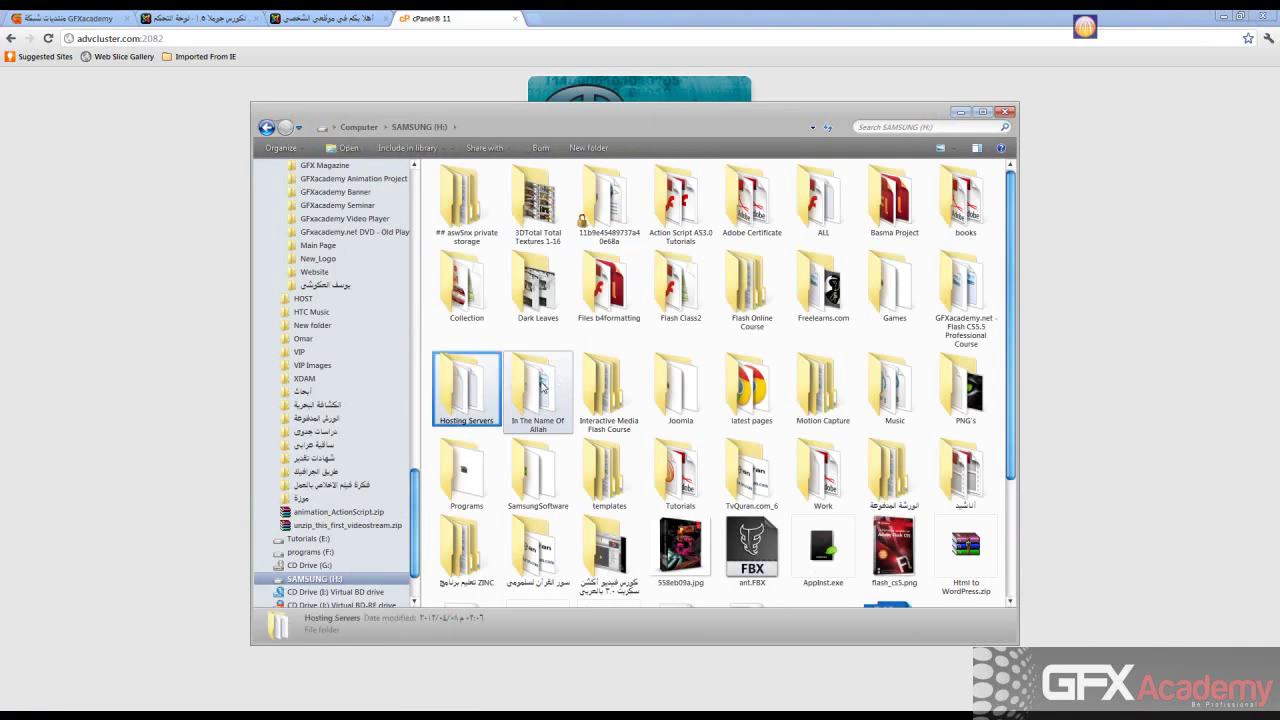
double_click(495, 390)
double_click(484, 269)
scroll(488, 440, down, 15)
scroll(486, 433, up, 5)
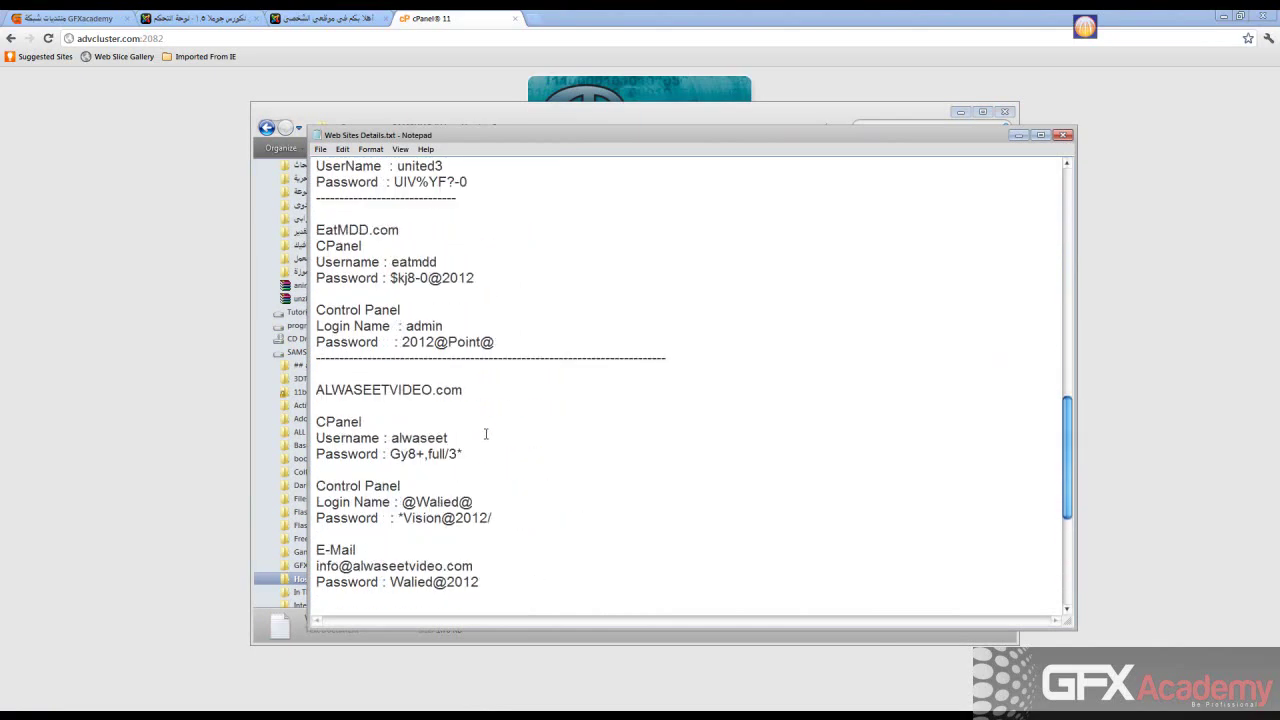
scroll(488, 434, down, 3)
scroll(490, 436, up, 1)
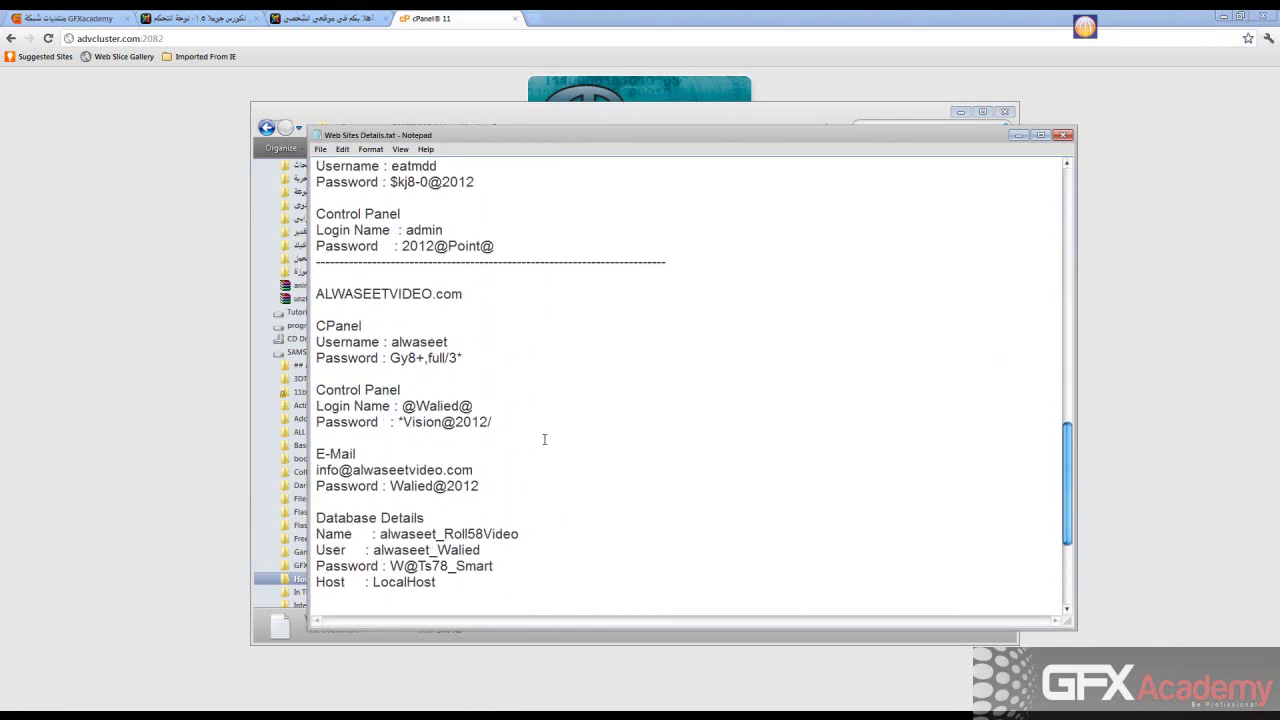
scroll(545, 437, down, 4)
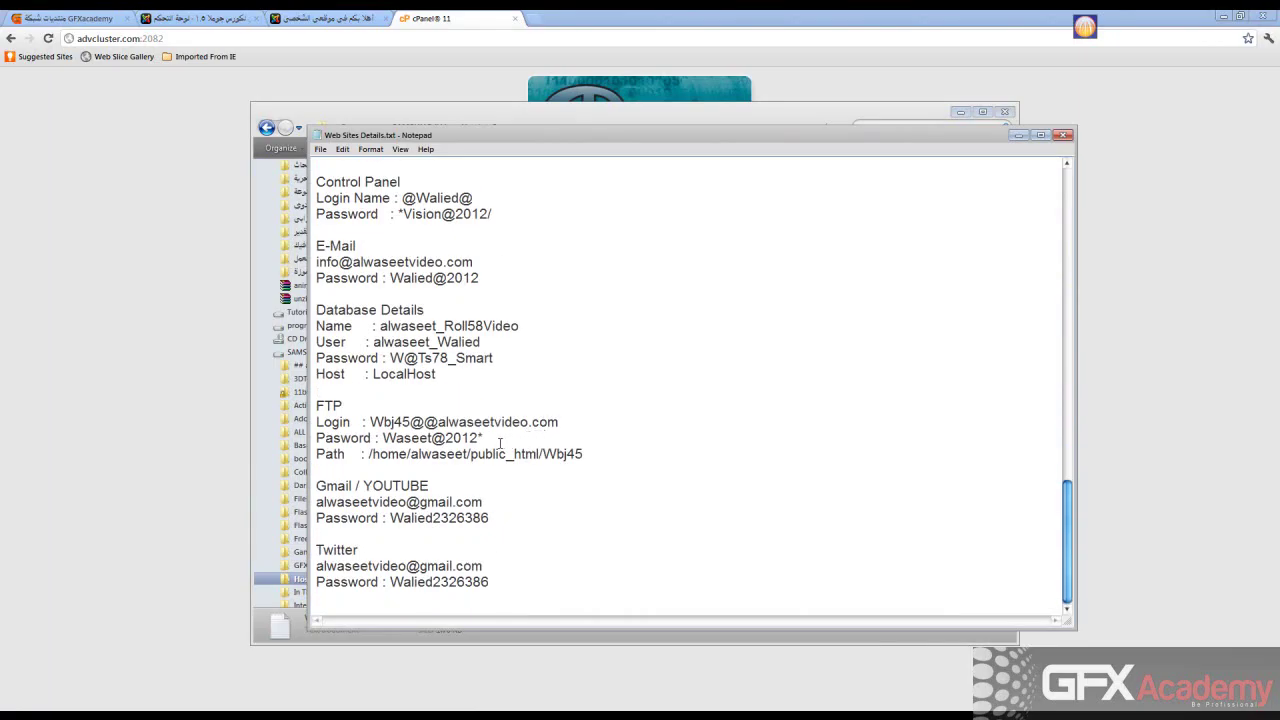
scroll(500, 443, up, 6)
scroll(499, 443, up, 4)
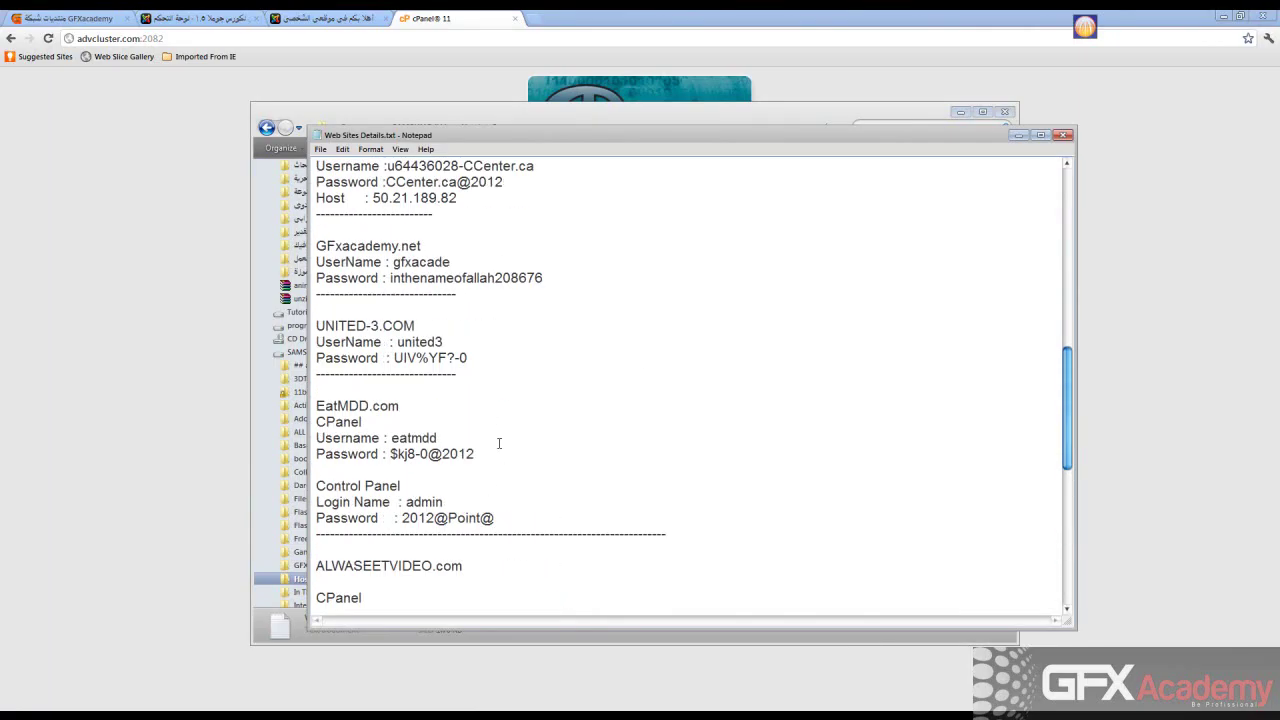
- Close the text file, look through the files on the Works (D:) drive, and return to the cPanel login page
click(1063, 134)
click(352, 127)
click(680, 265)
double_click(680, 265)
scroll(870, 540, down, 3)
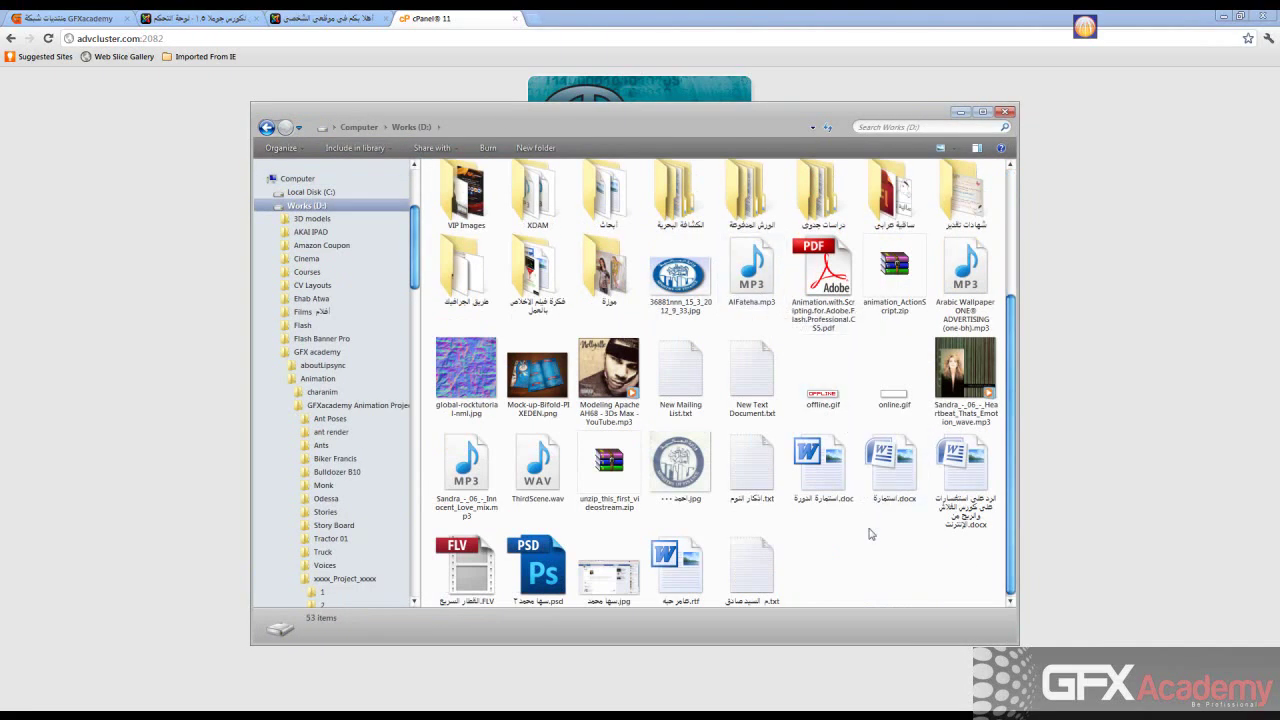
click(117, 287)
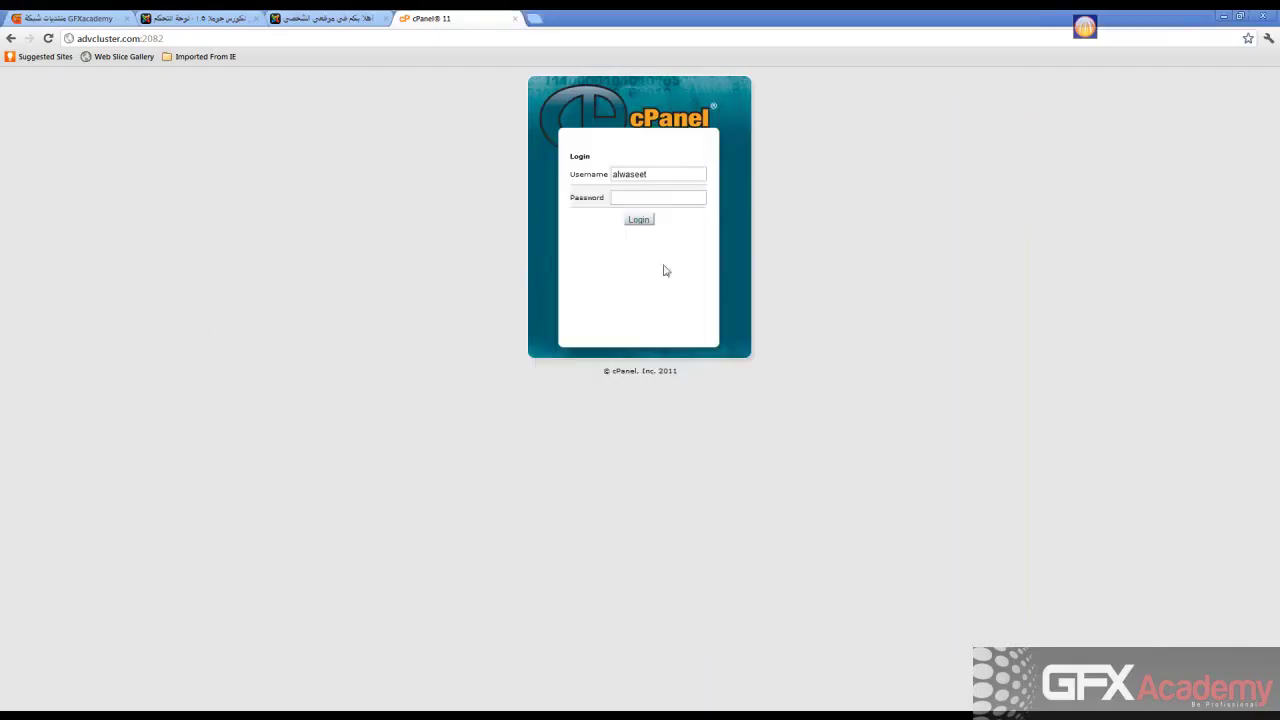
- Replace the username with the saved account name for this site, enter the account password, and log in to cPanel
click(661, 200)
drag(660, 179, 605, 174)
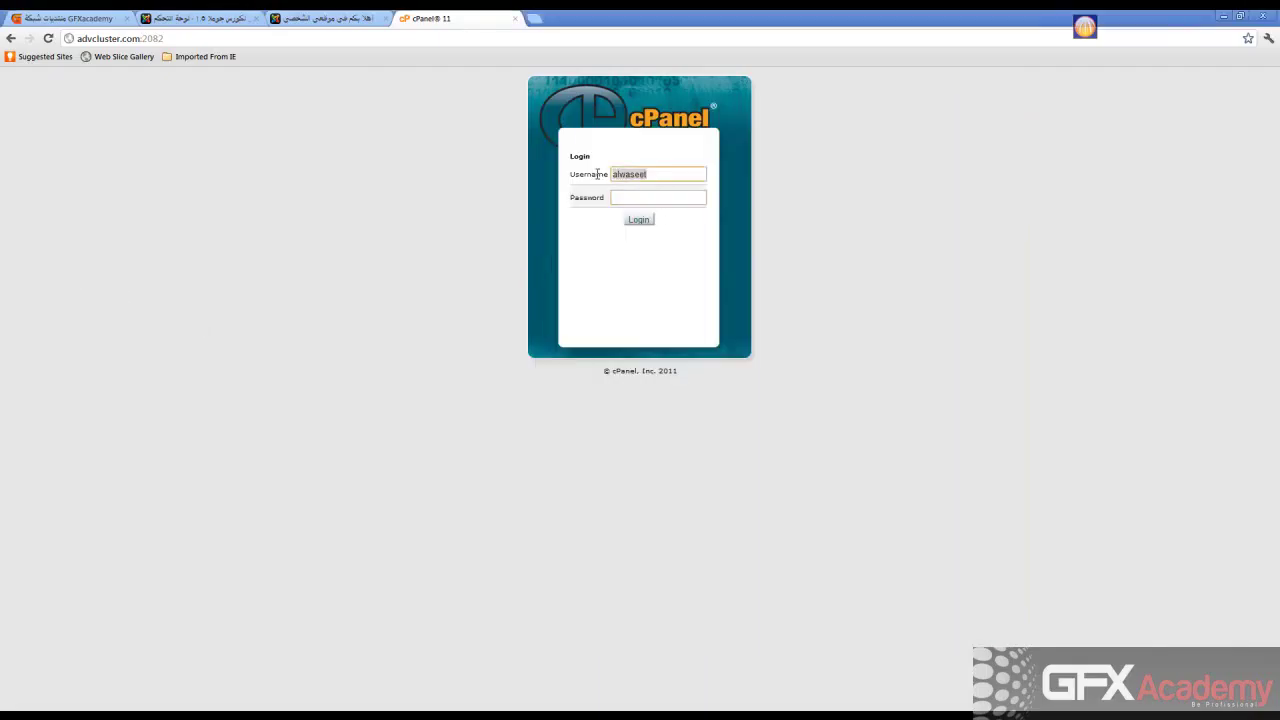
text(ad)
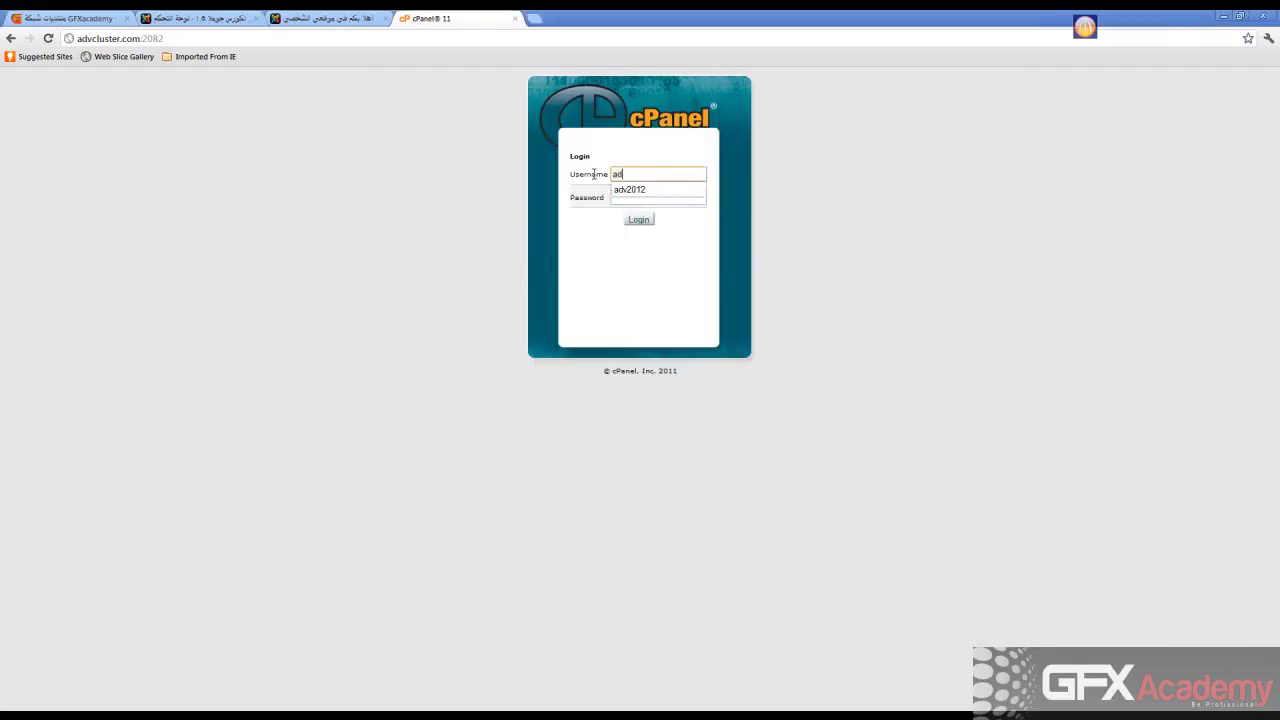
key(Down)
key(Tab)
text(*********)
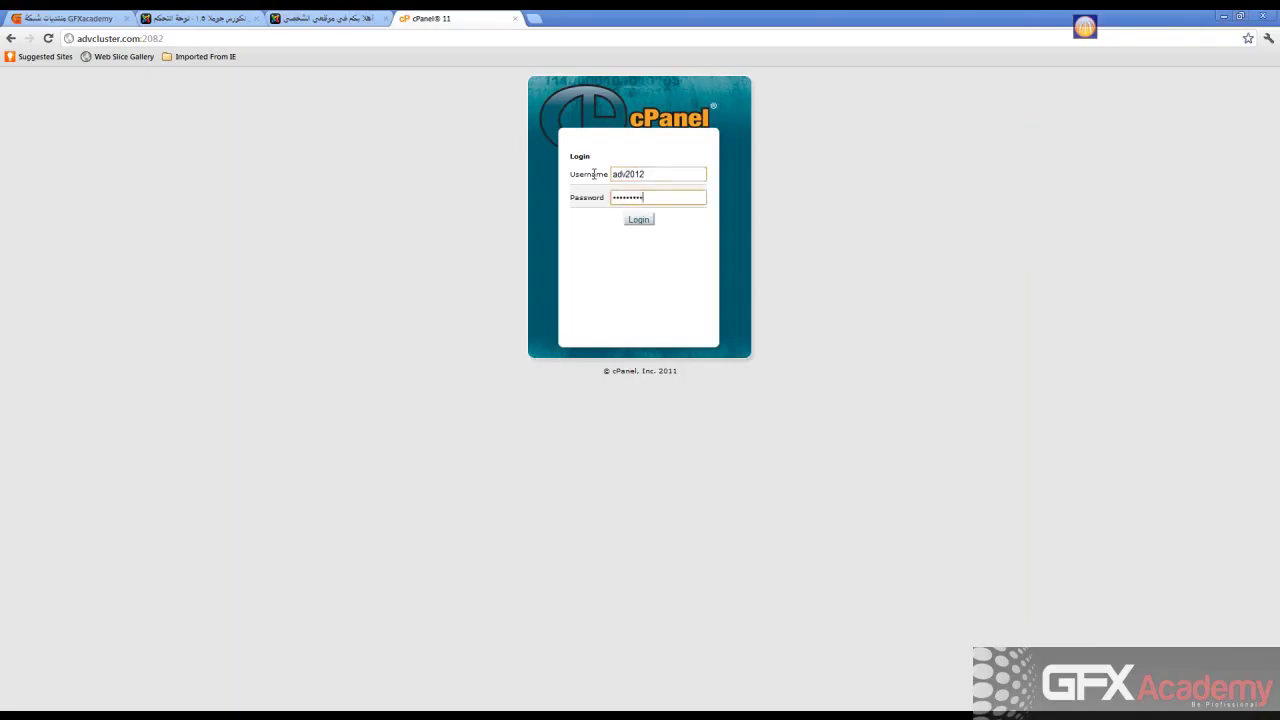
text(**)
key(Return)
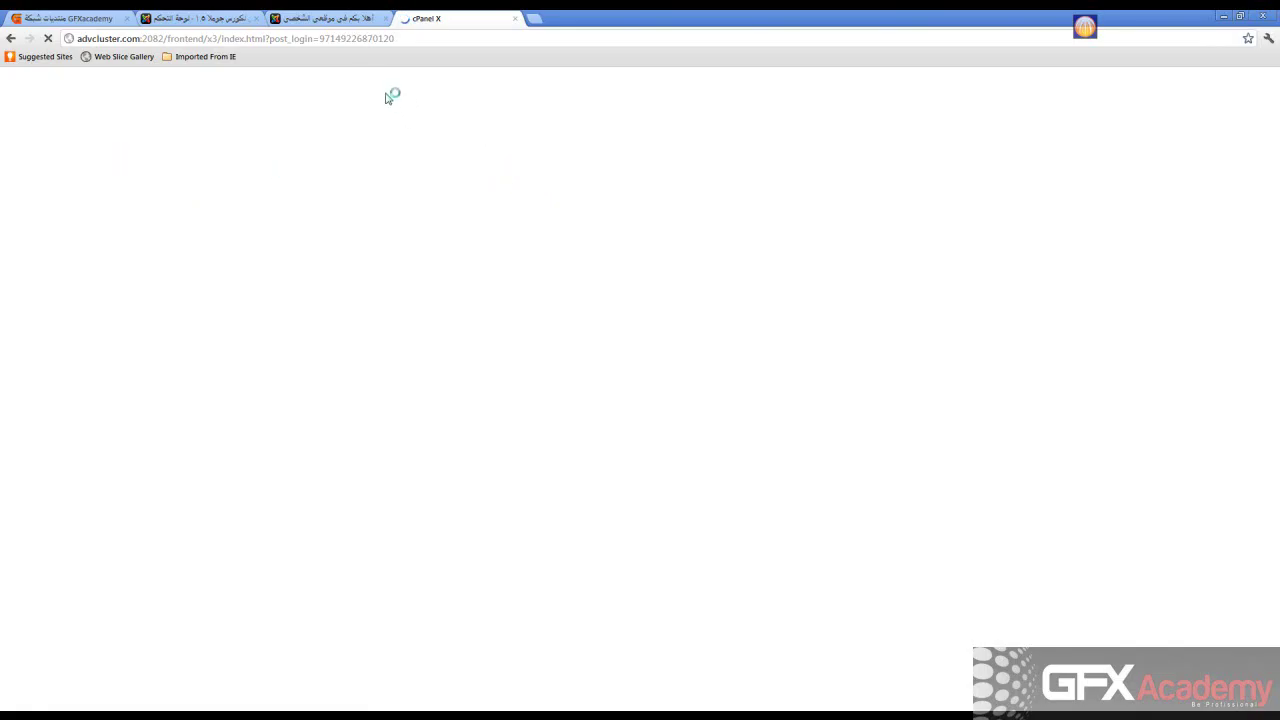
- Open the File Manager at the web root (public_html/www) and select the htaccess.txt file
scroll(337, 372, down, 1)
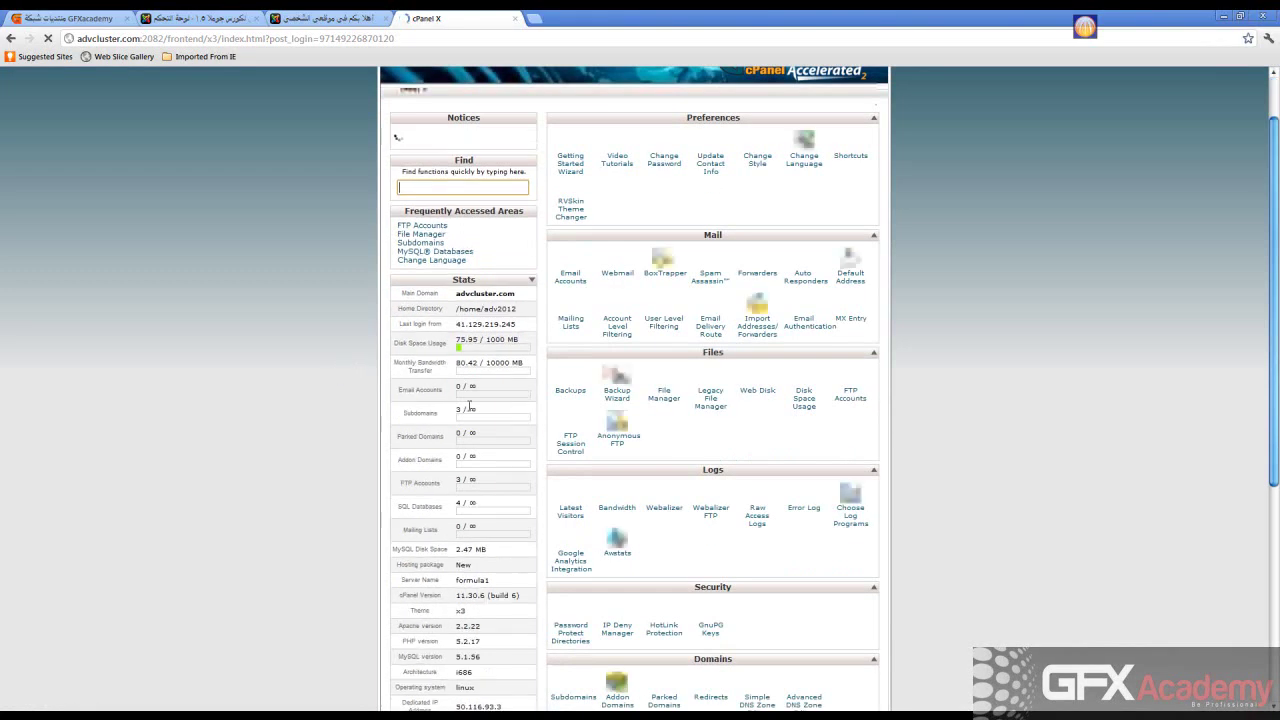
click(668, 398)
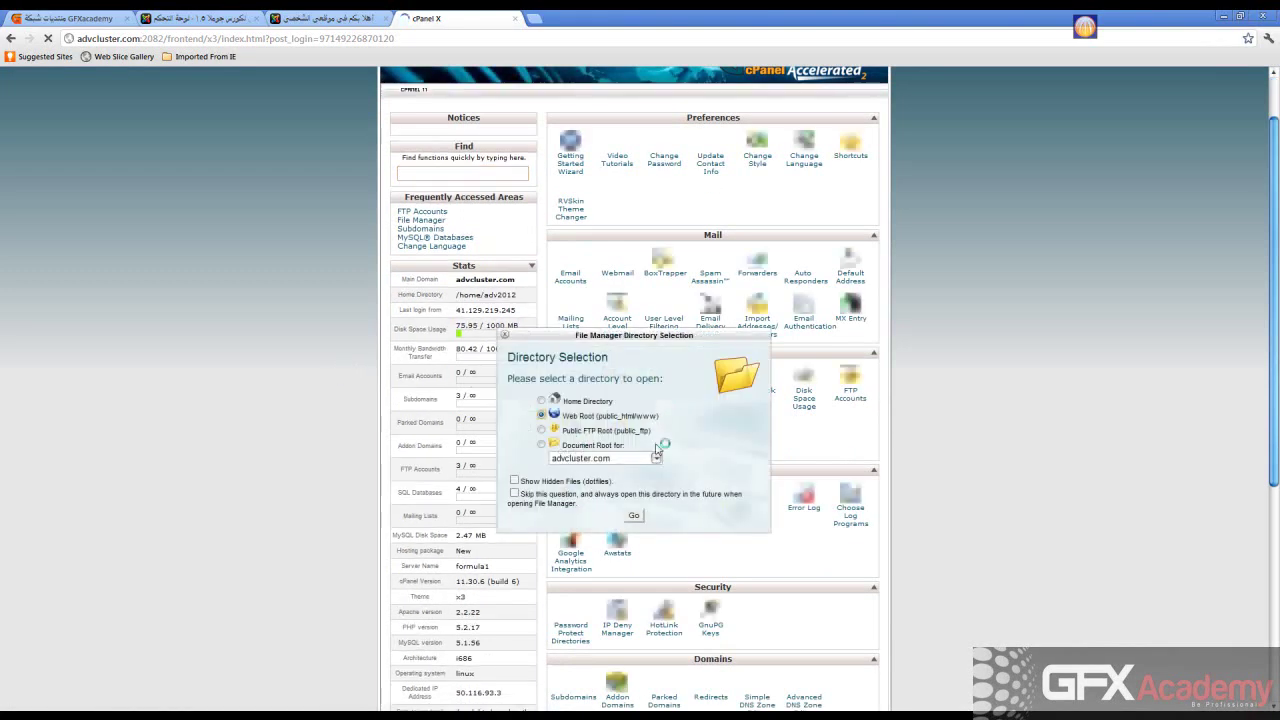
click(634, 515)
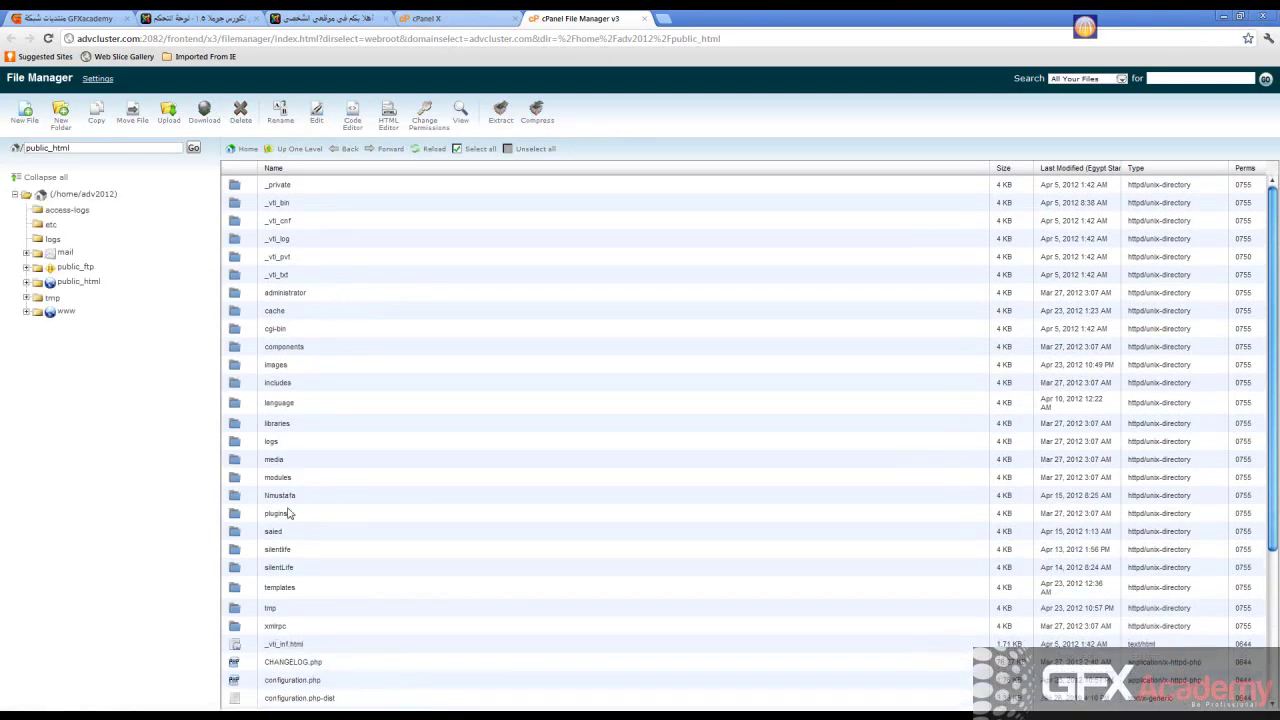
scroll(335, 560, down, 2)
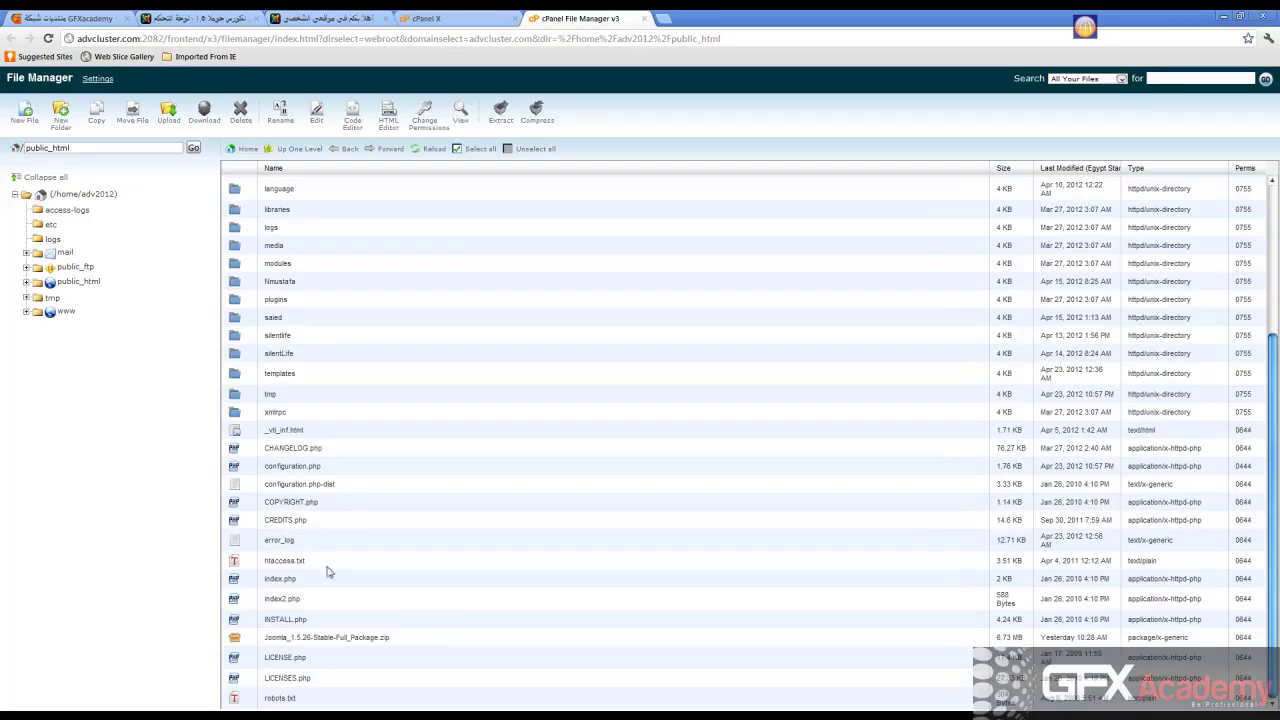
click(239, 567)
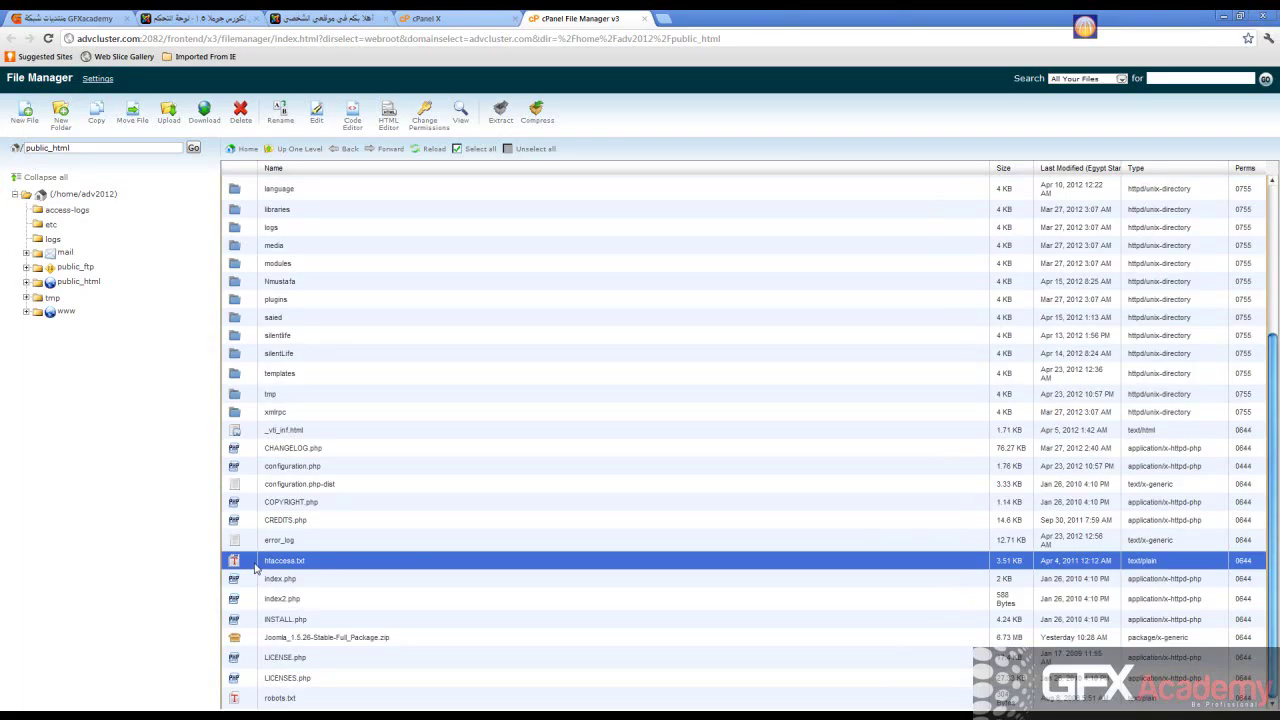
- Open the first front-page article of the Joomla site in full and examine the query string in its address
click(305, 20)
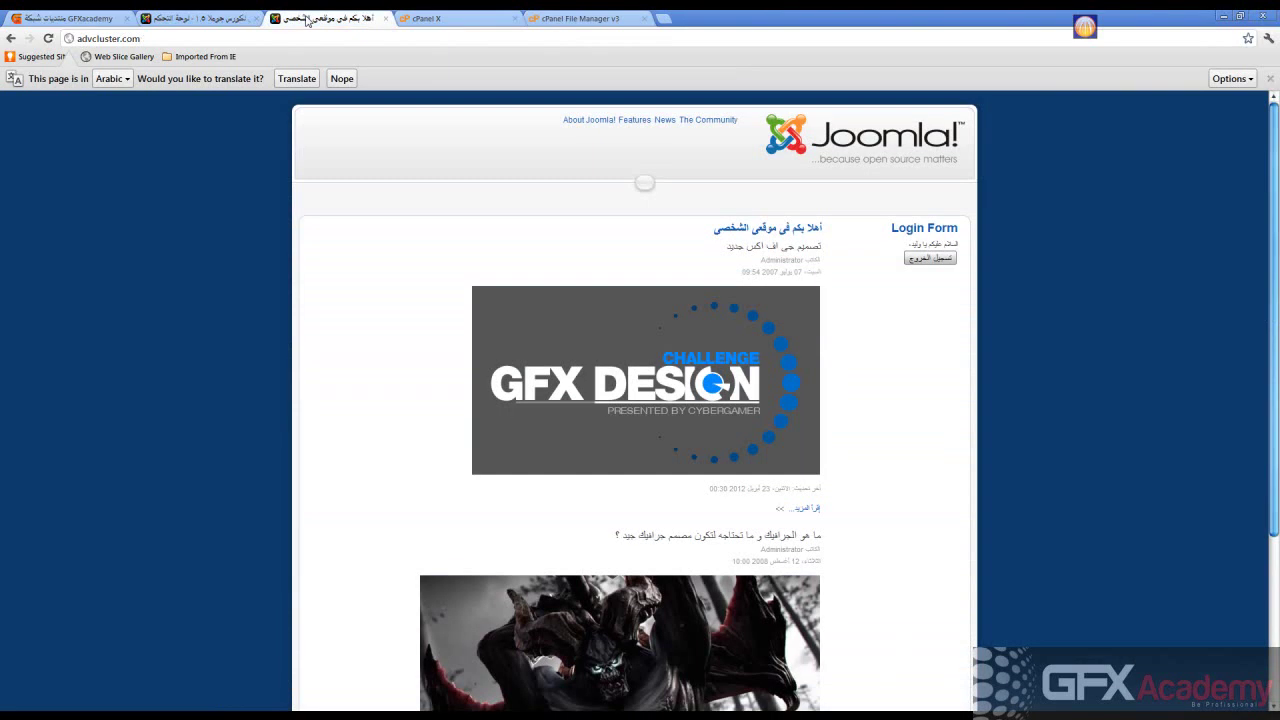
click(238, 18)
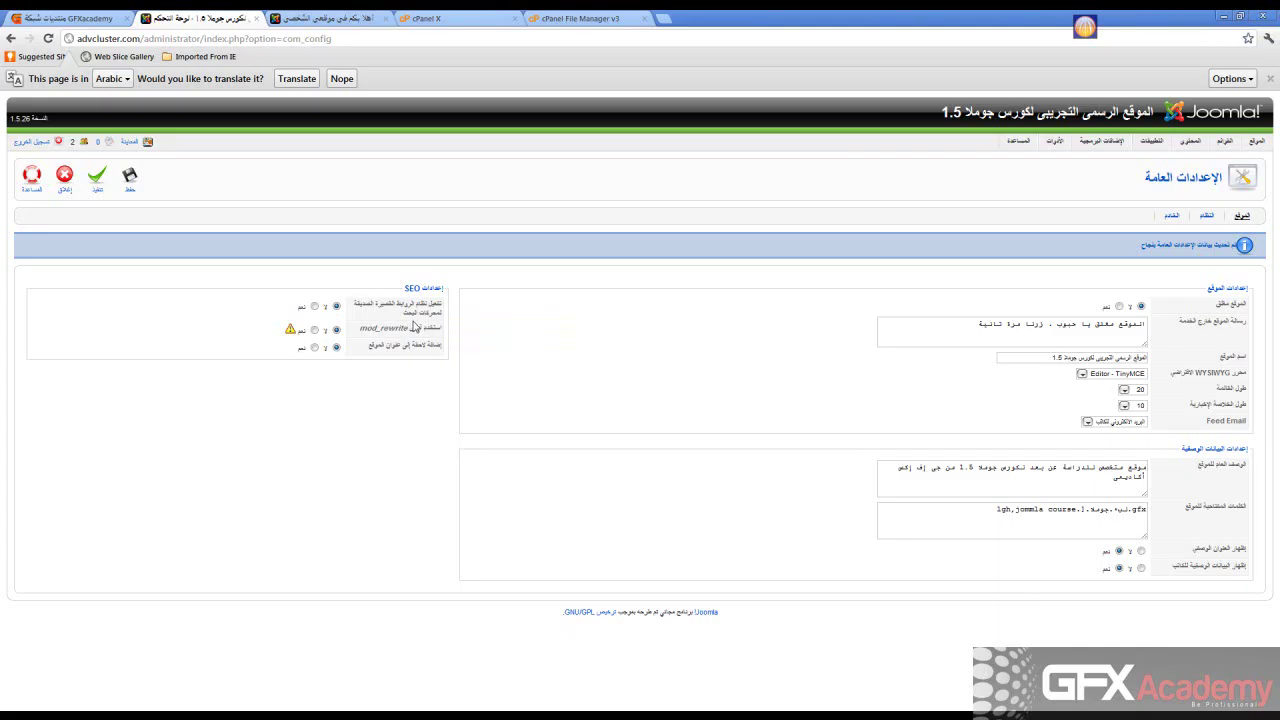
click(325, 18)
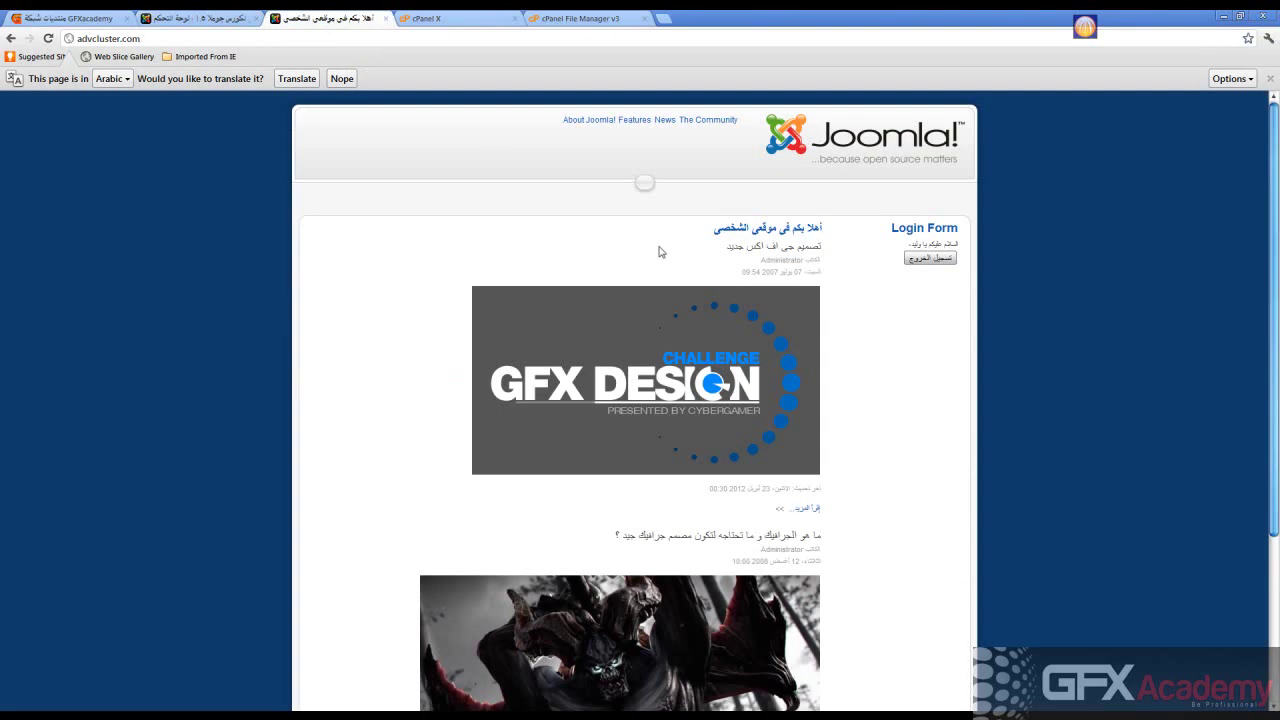
click(813, 508)
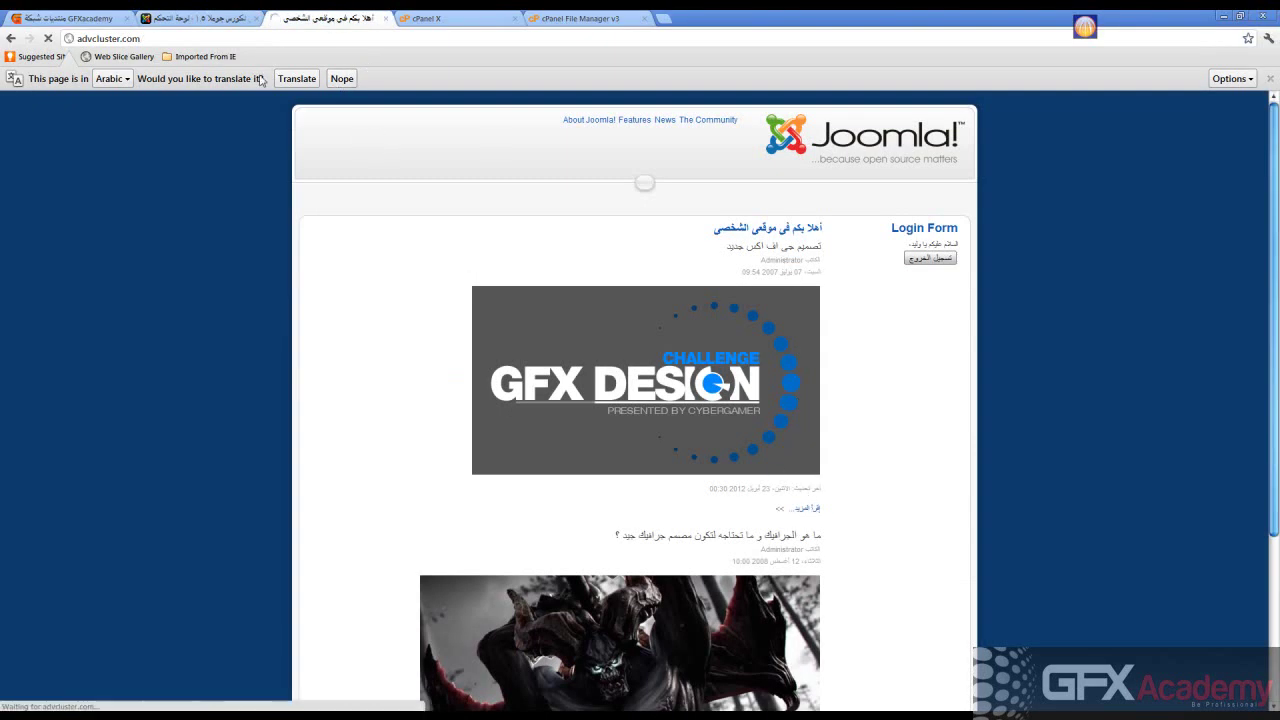
drag(204, 41, 583, 41)
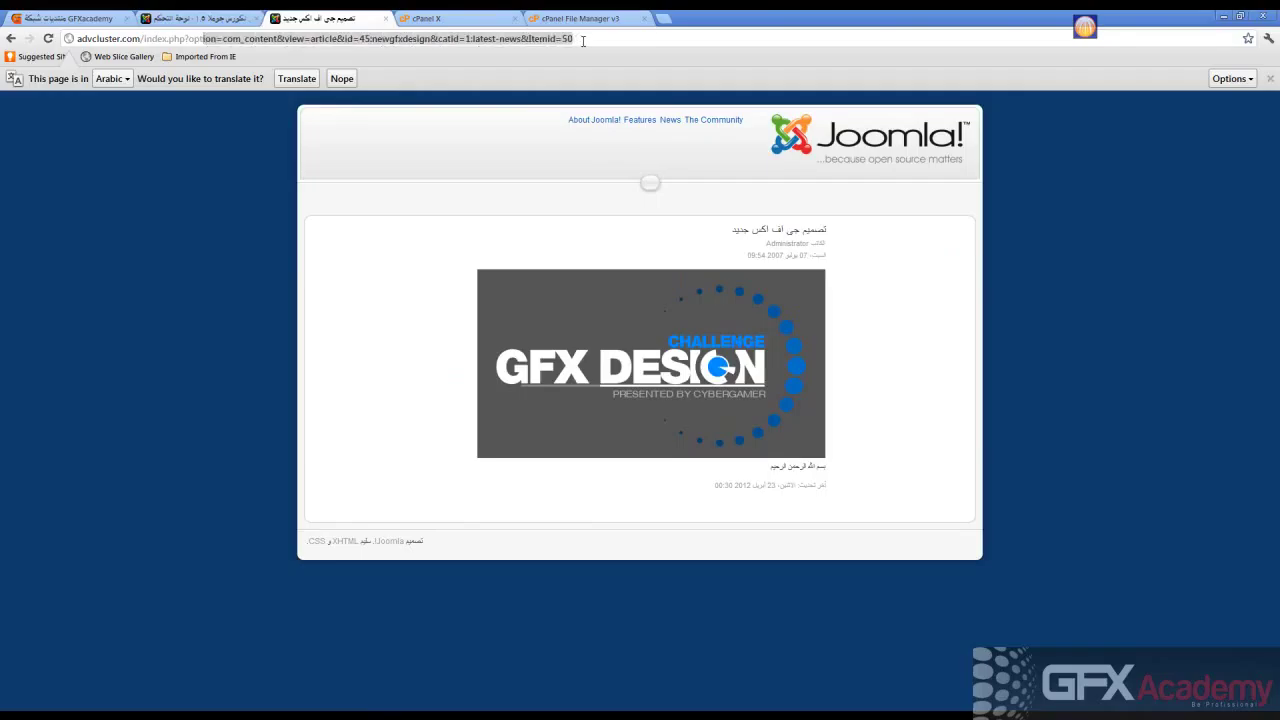
click(293, 40)
drag(188, 41, 772, 33)
click(205, 18)
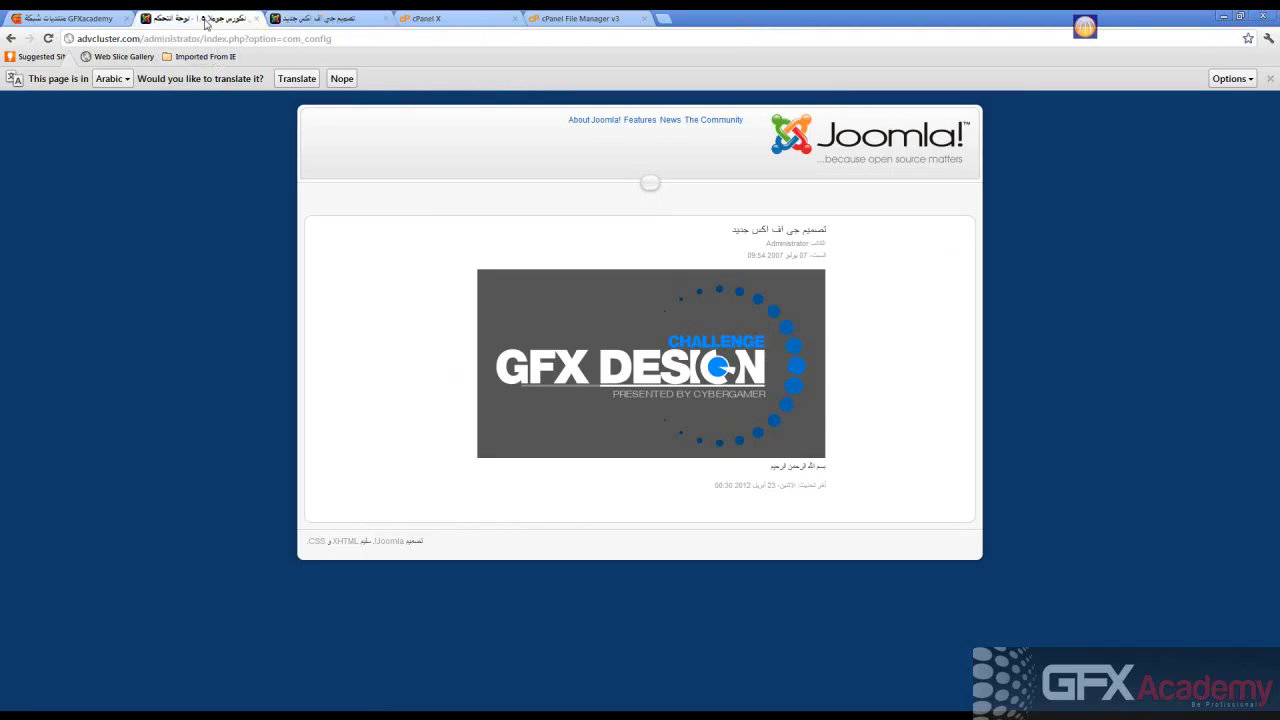
- Enable search-engine-friendly URLs in the SEO settings, apply the change, and reload the site's front page
click(314, 306)
click(97, 178)
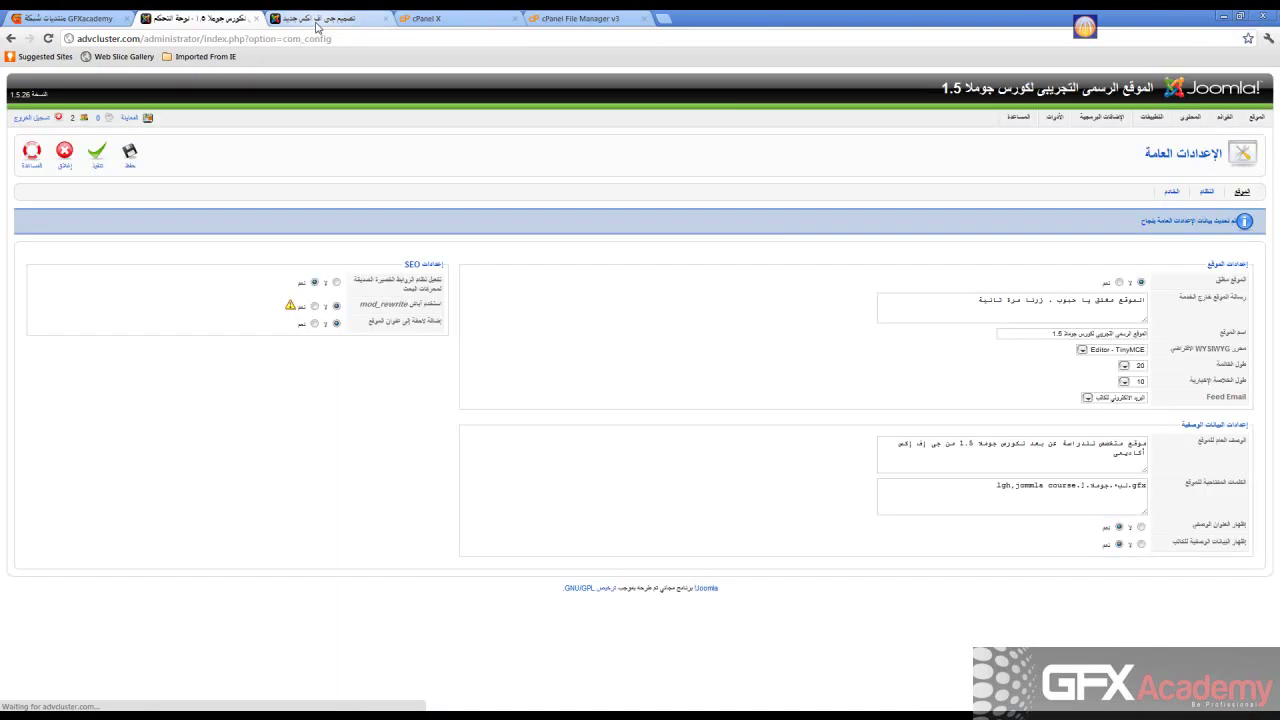
click(316, 20)
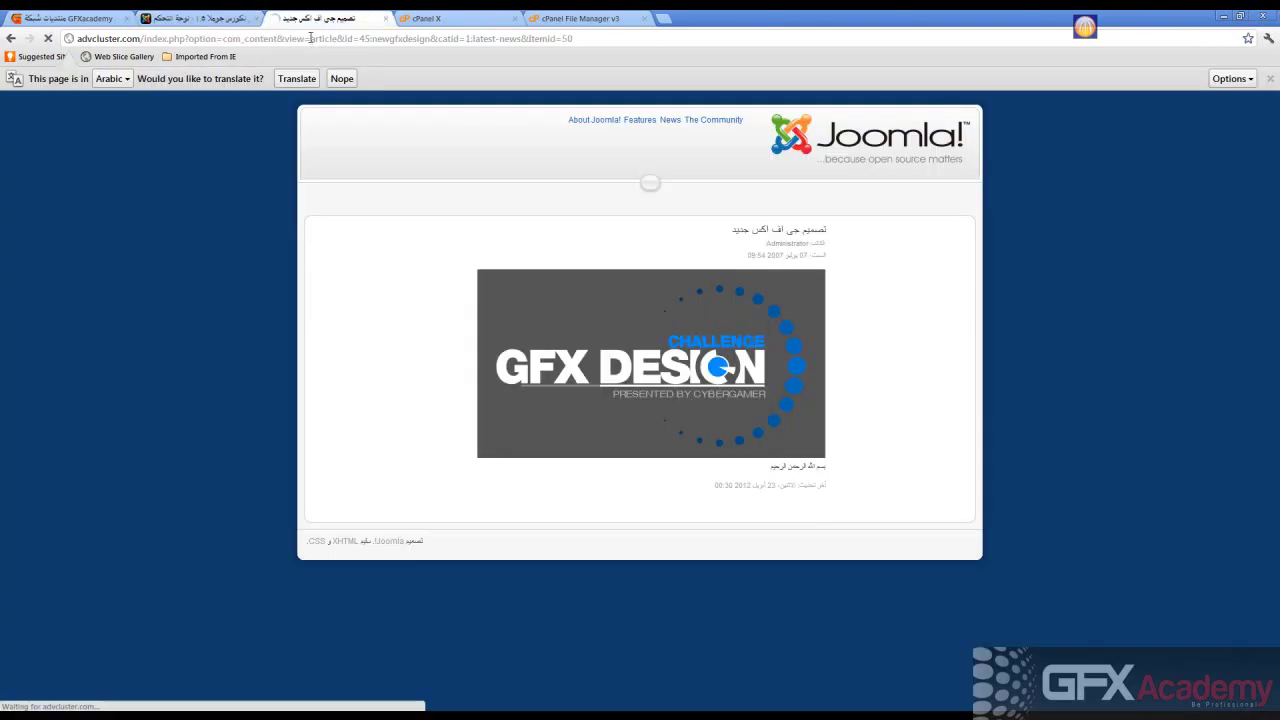
drag(143, 43, 878, 43)
key(BackSpace)
key(Return)
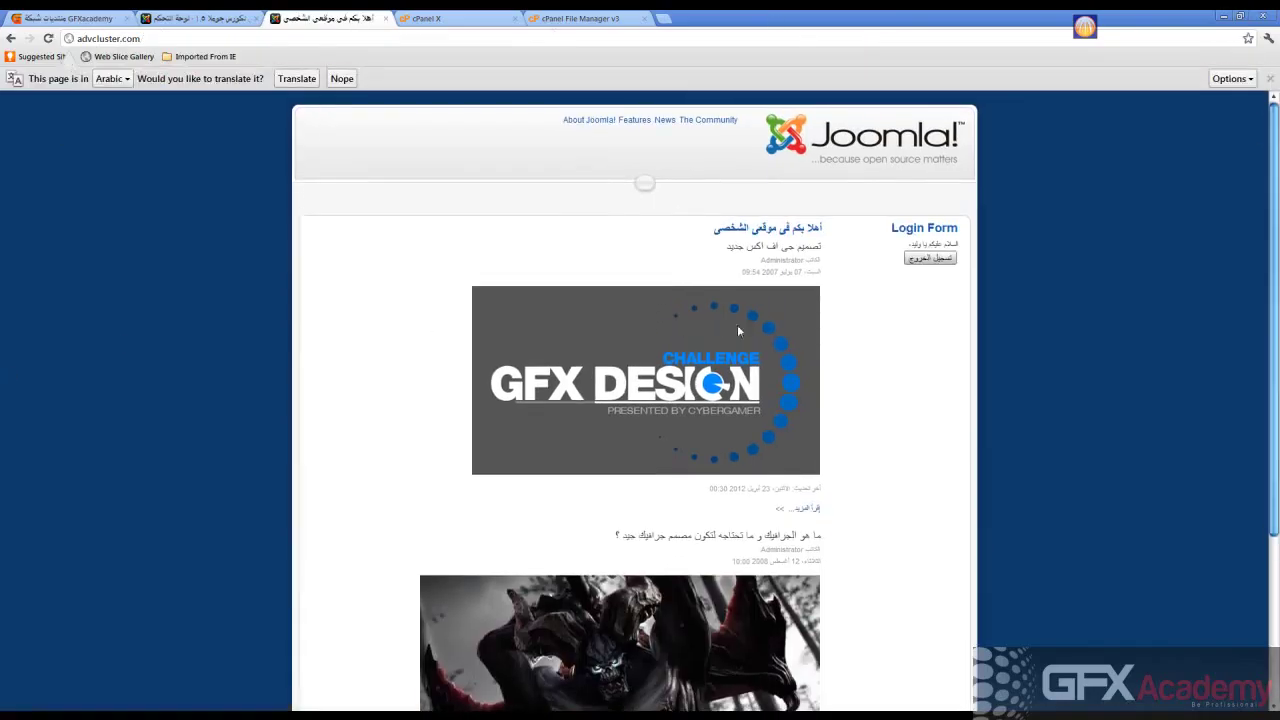
- Log out of the account on the site's front page
click(945, 262)
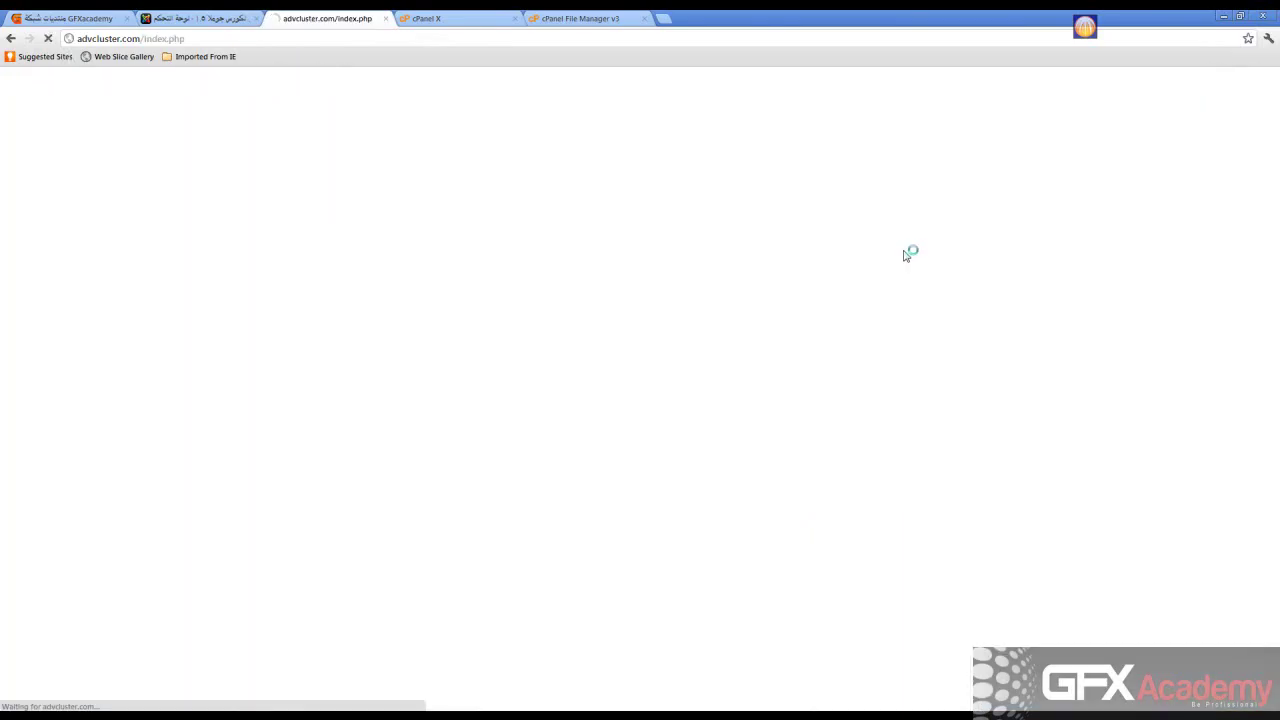
scroll(366, 246, down, 3)
scroll(370, 248, up, 3)
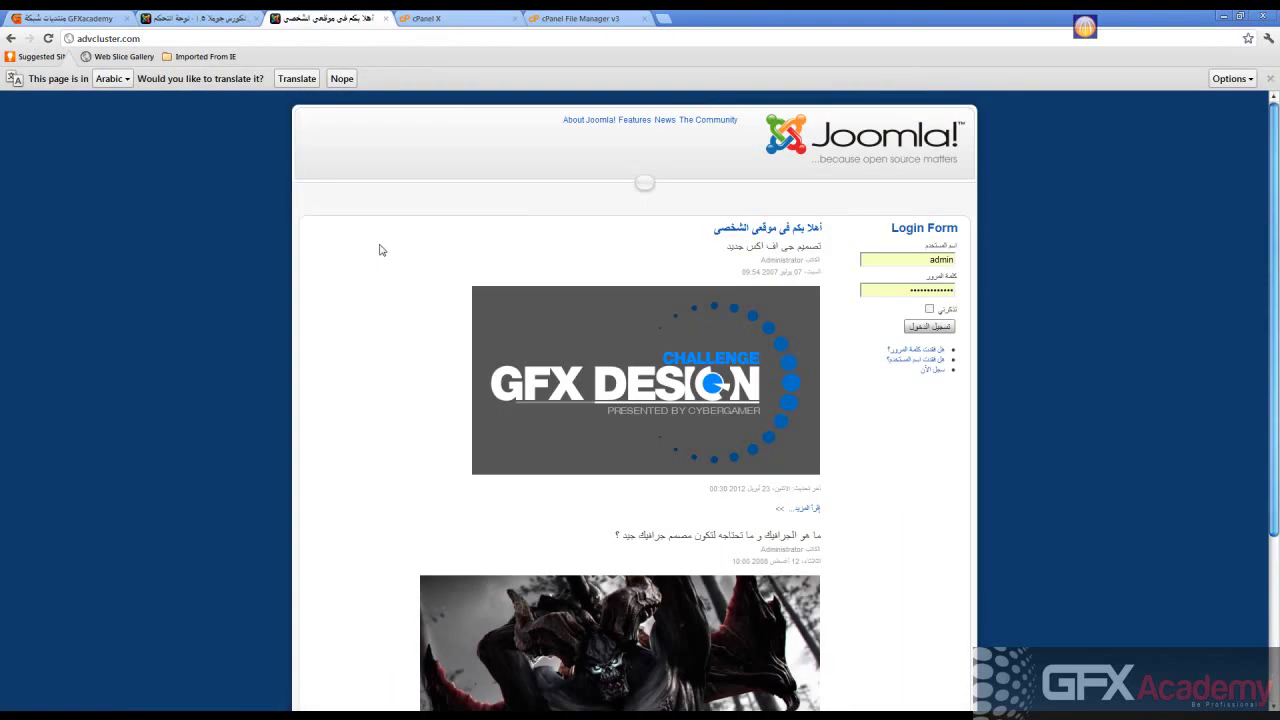
- Open the first front-page article in full and examine the parts of its search-engine-friendly address
click(802, 508)
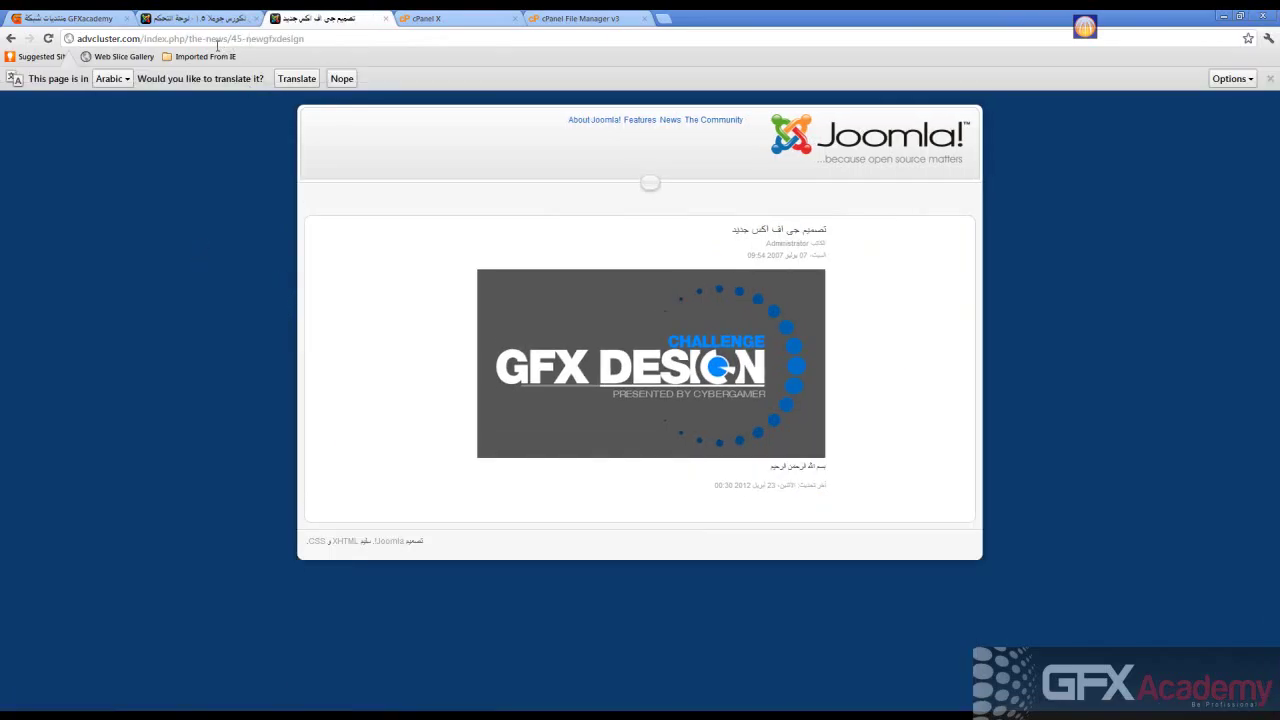
click(298, 42)
click(315, 40)
drag(144, 39, 292, 39)
click(296, 39)
drag(246, 42, 304, 41)
click(298, 44)
drag(188, 41, 248, 38)
- Set the option to add a suffix to URLs to Yes in the SEO settings
click(220, 22)
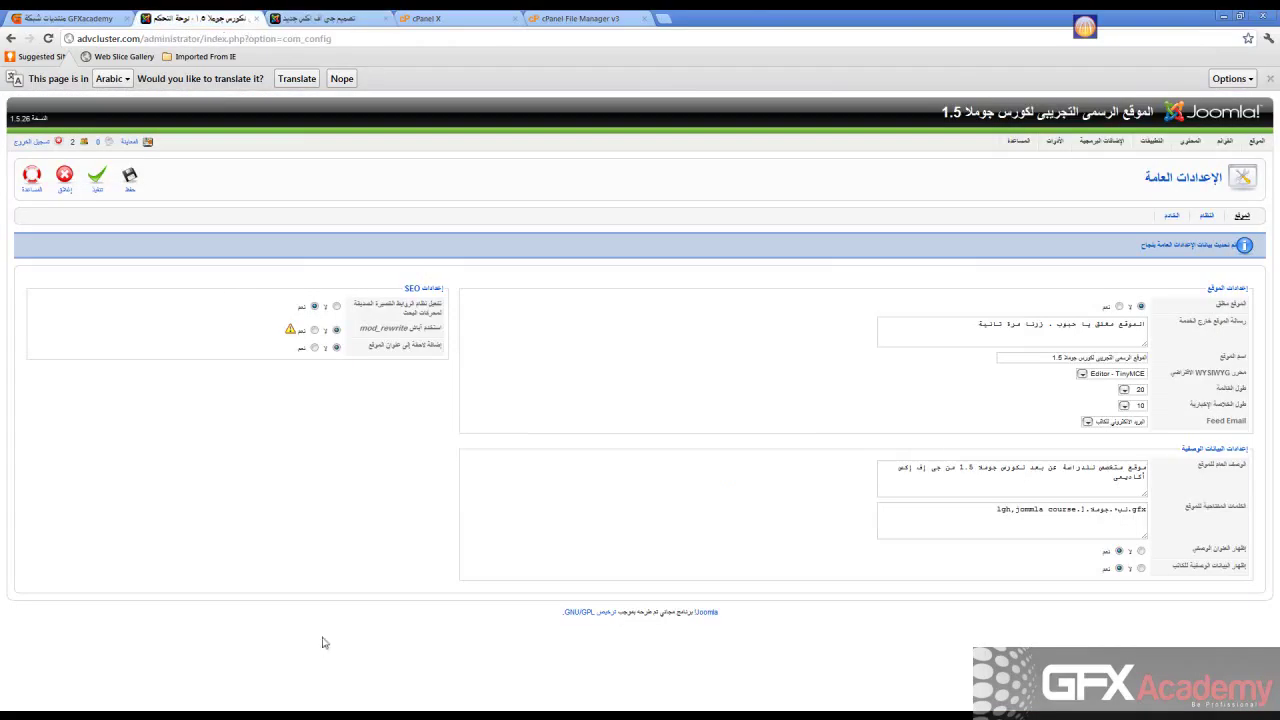
click(336, 348)
mouse_move(382, 308)
- Rename htaccess.txt in the public_html folder with a leading dot and check the file list
click(565, 18)
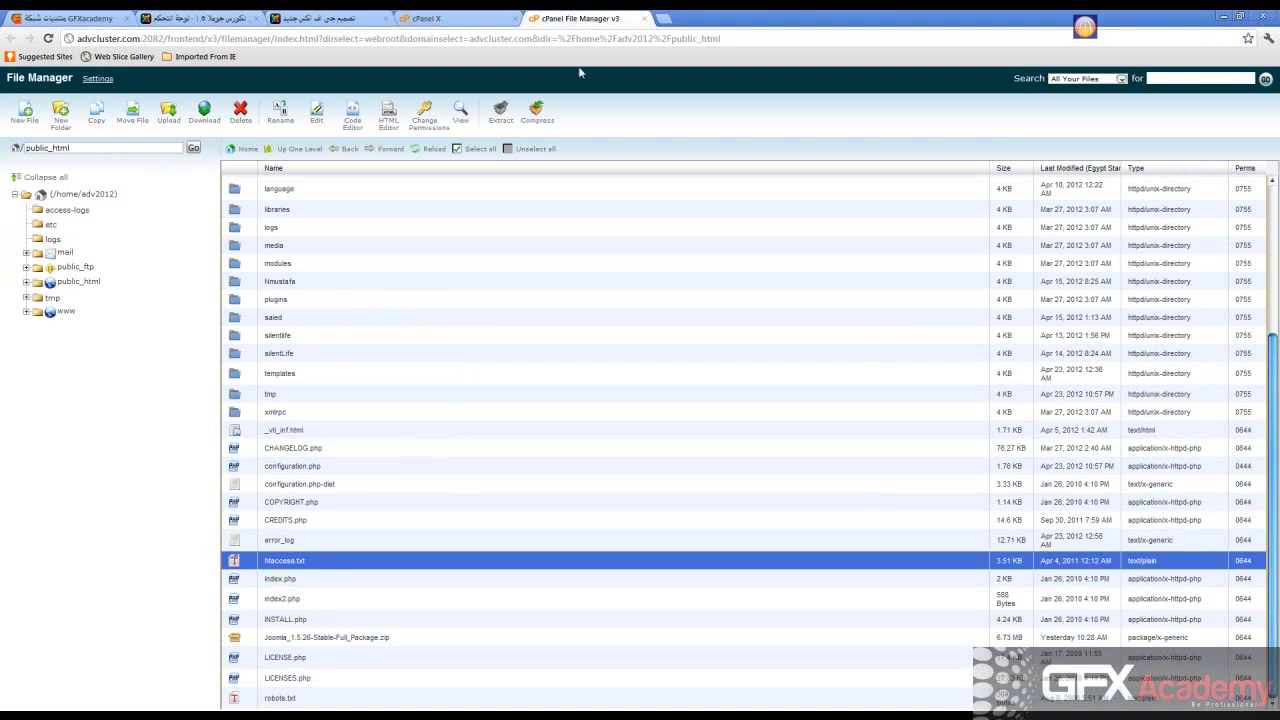
right_click(240, 566)
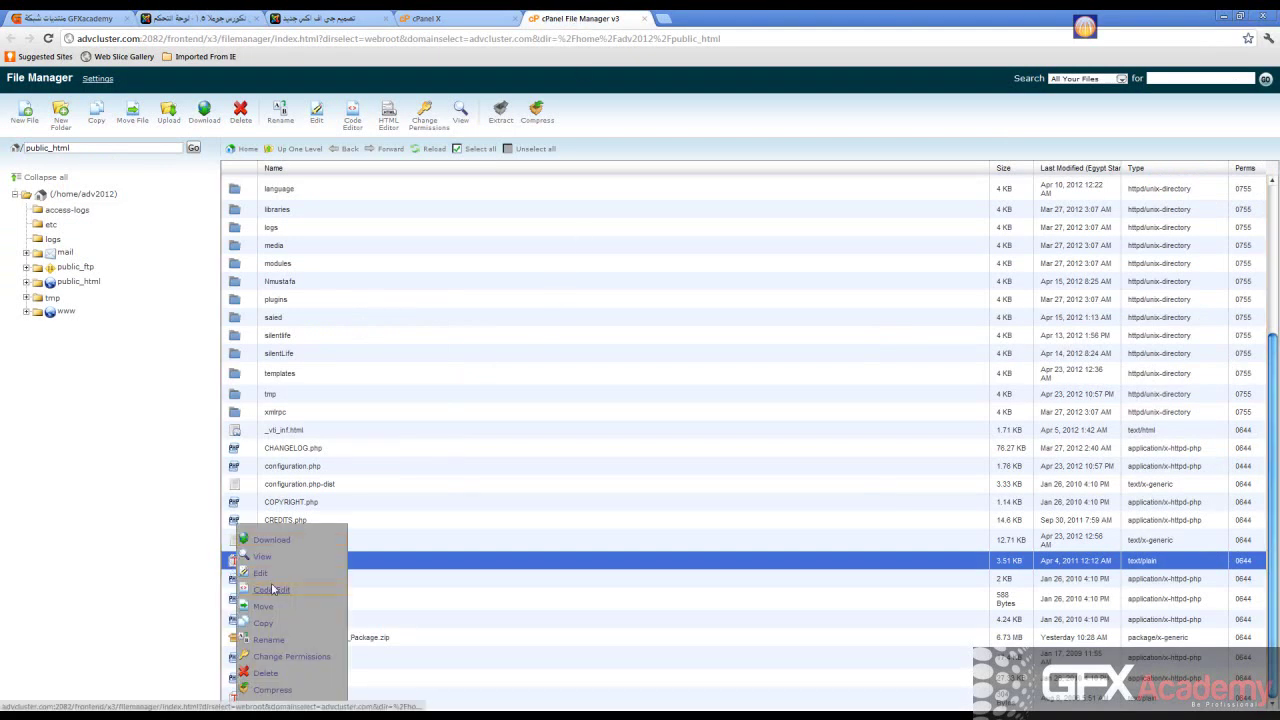
click(268, 640)
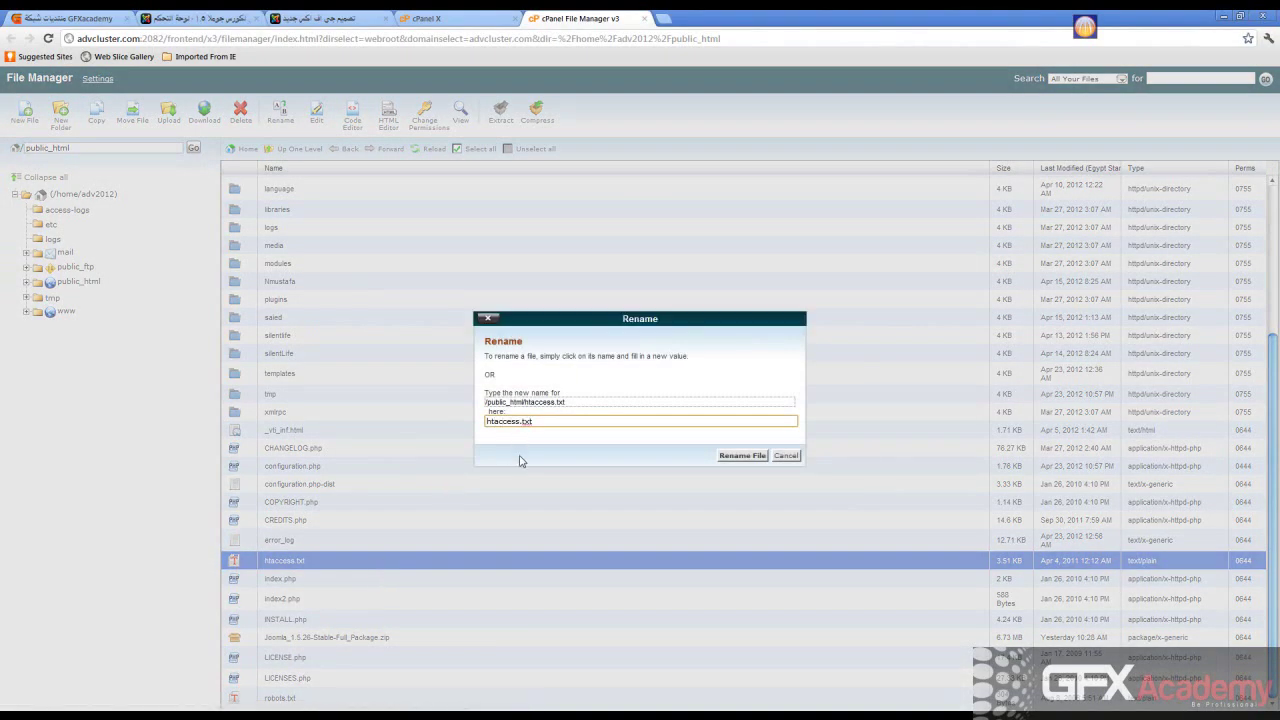
text(.)
click(754, 458)
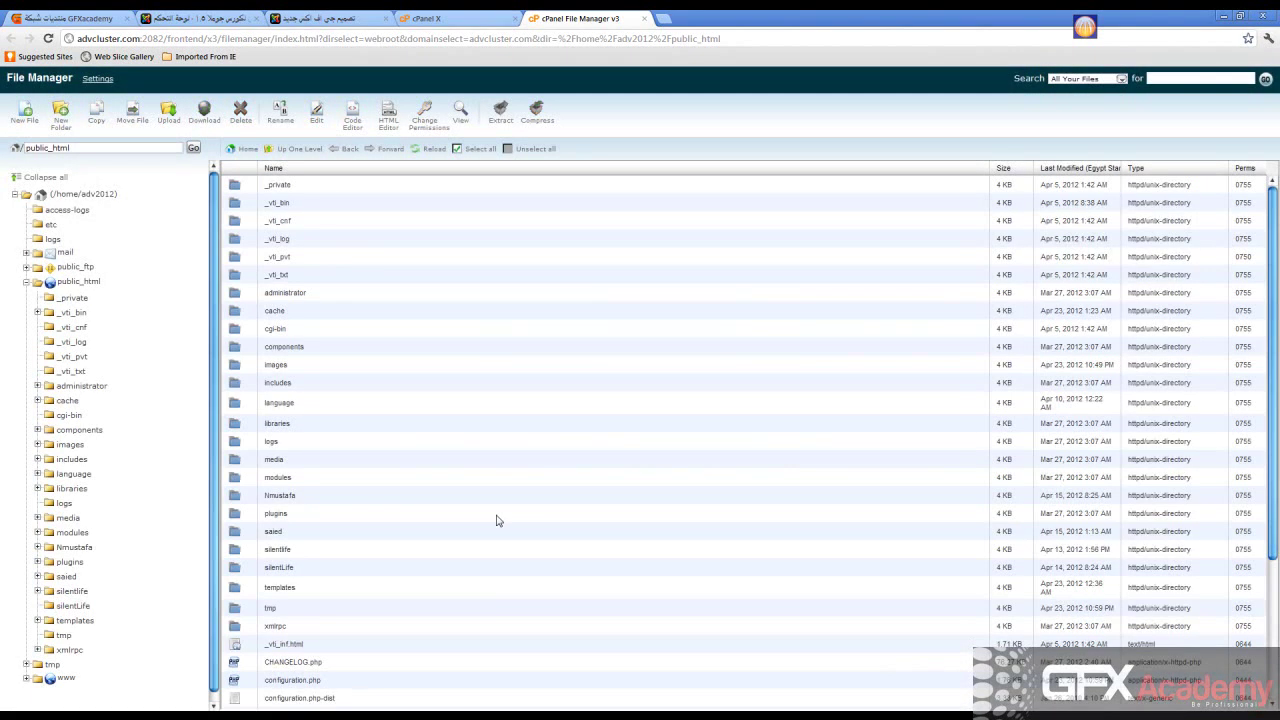
scroll(497, 520, down, 3)
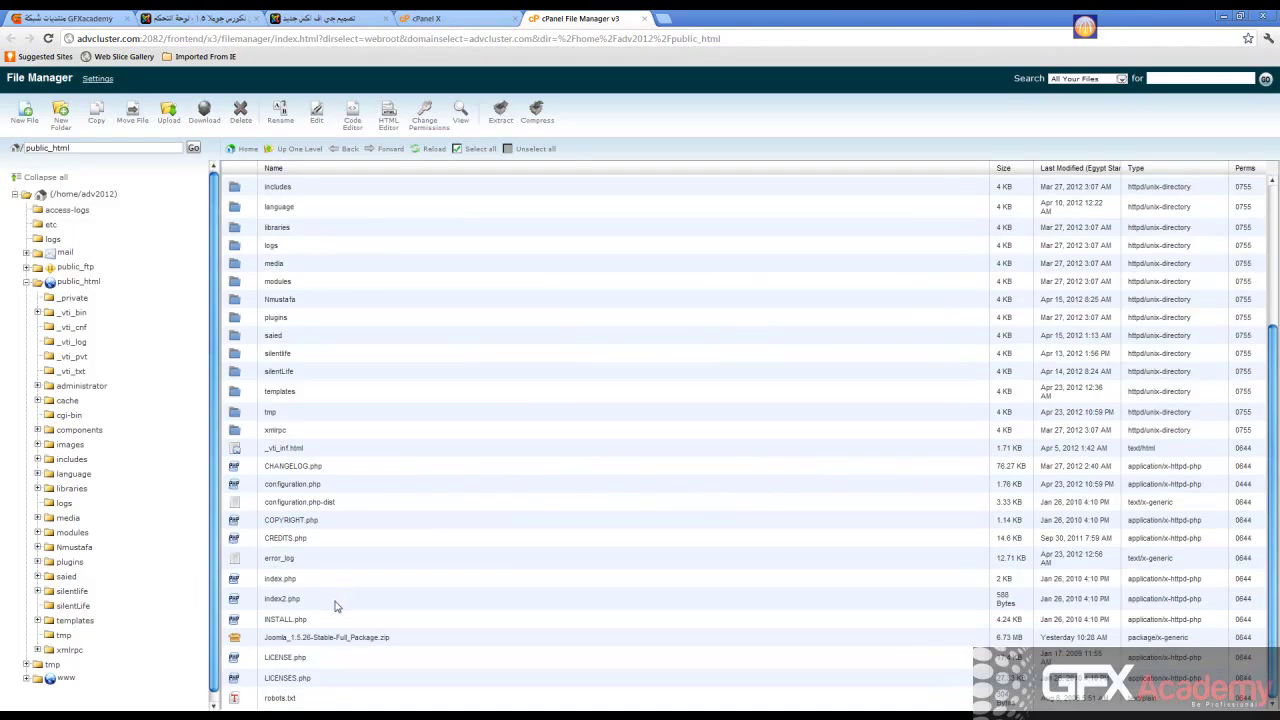
click(367, 574)
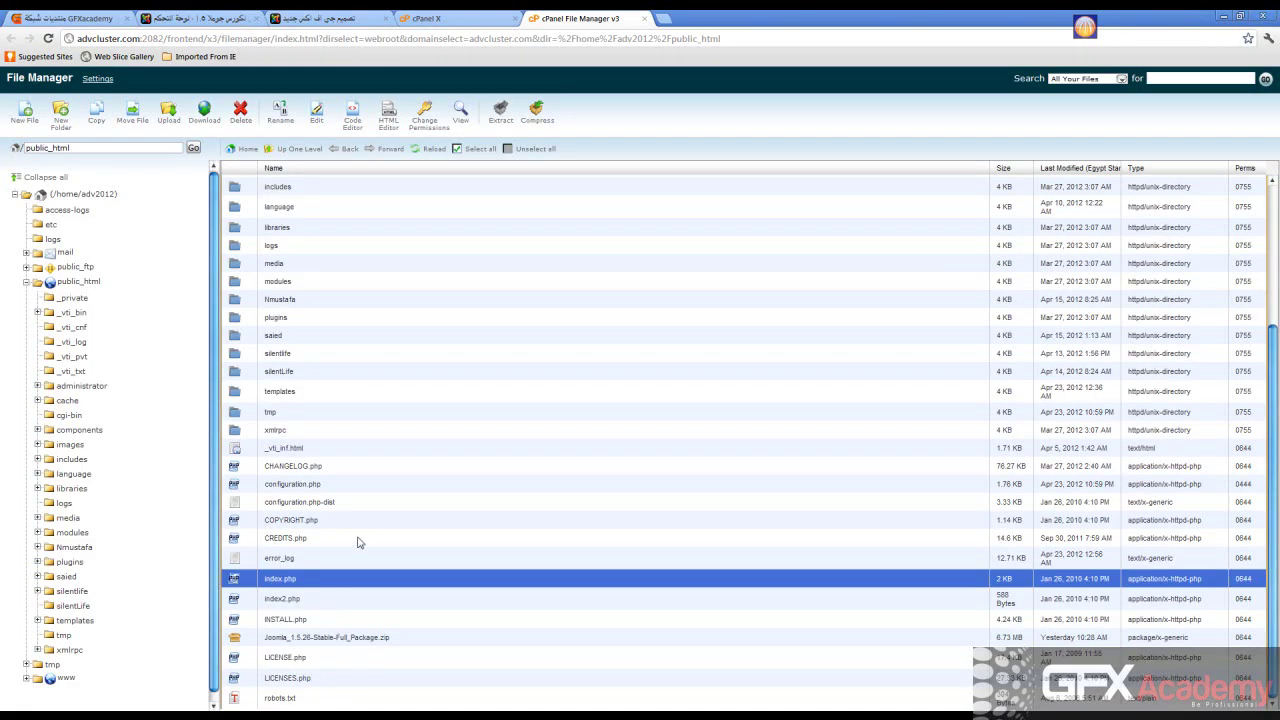
scroll(457, 409, up, 3)
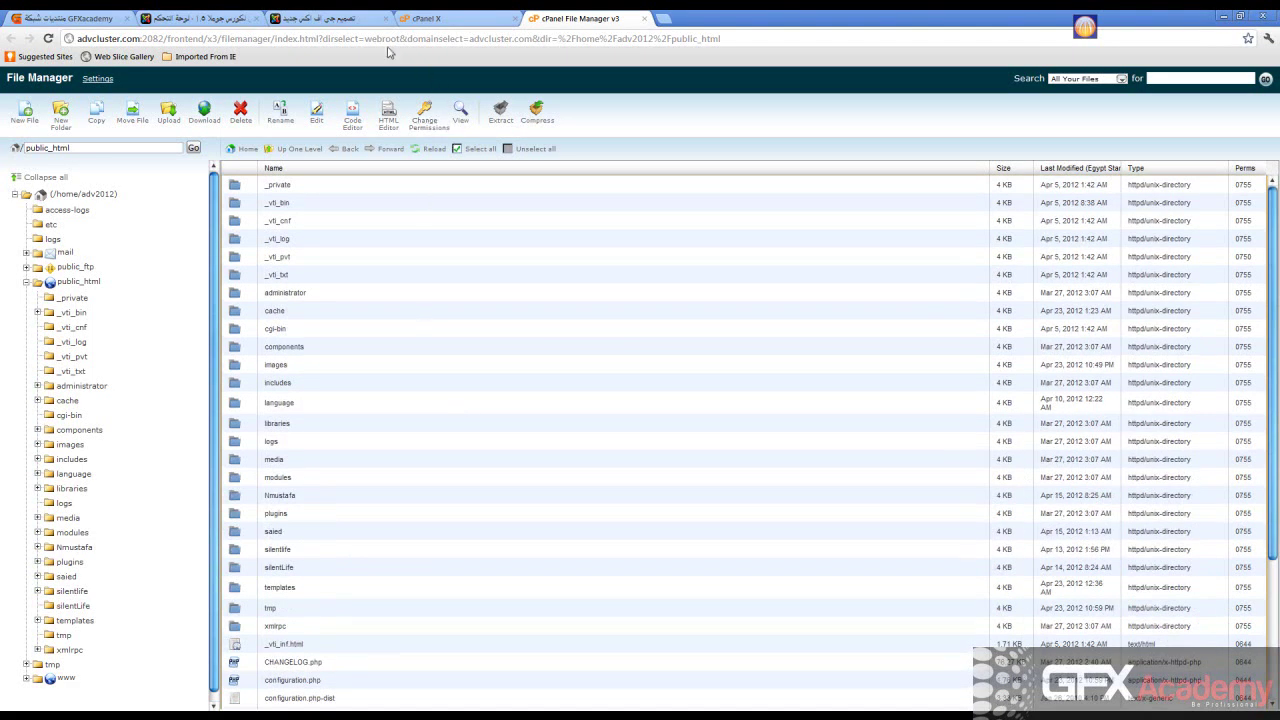
- Compare the suffix setting with the end of the first article's address, where a file extension would go
click(342, 20)
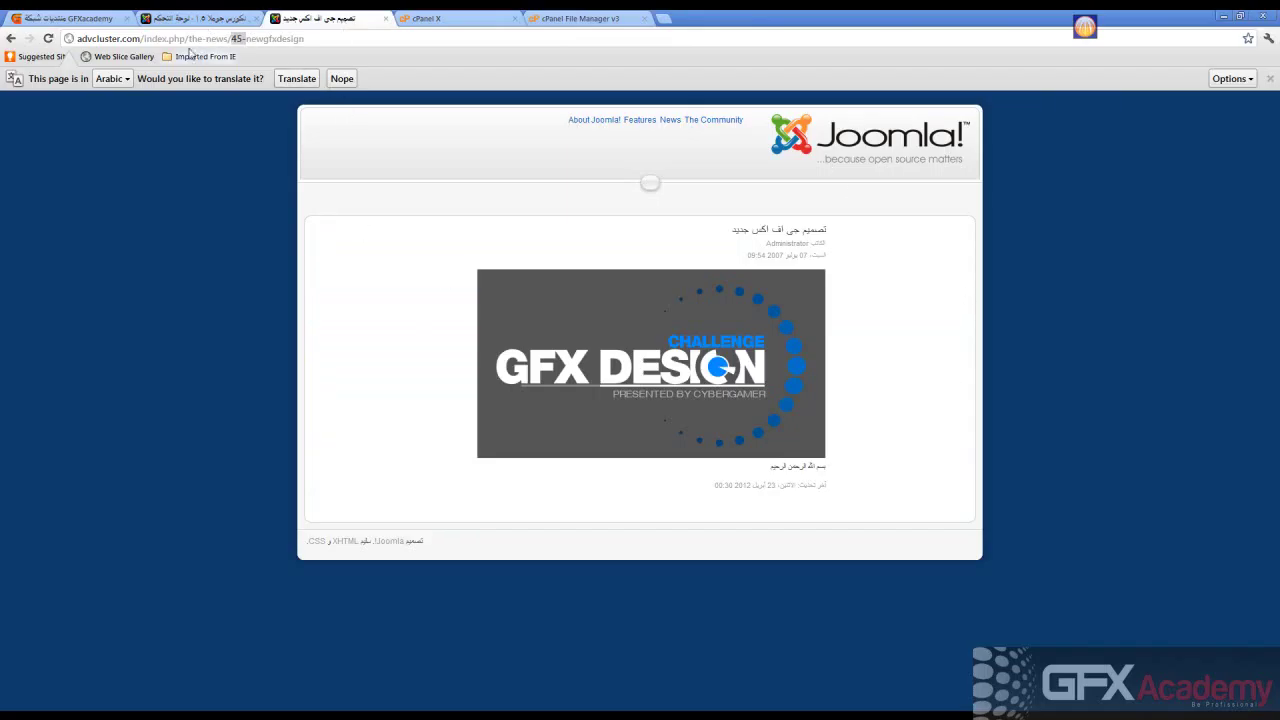
click(200, 20)
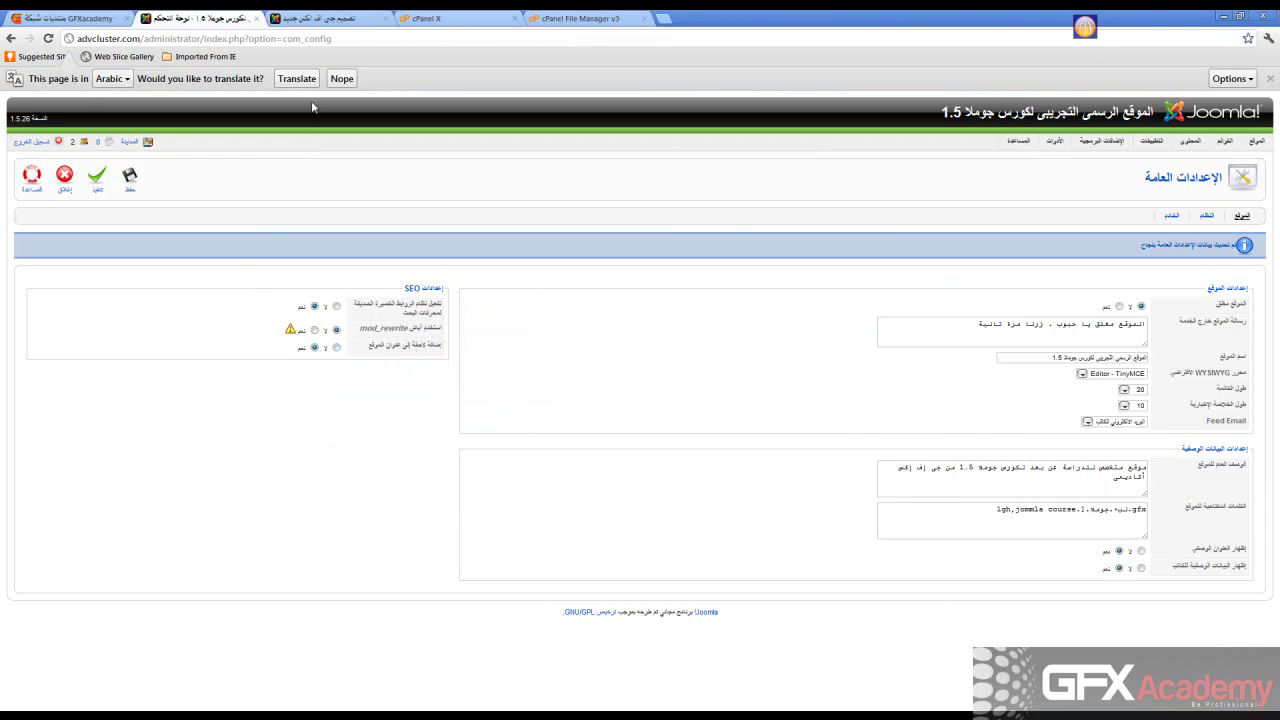
click(314, 24)
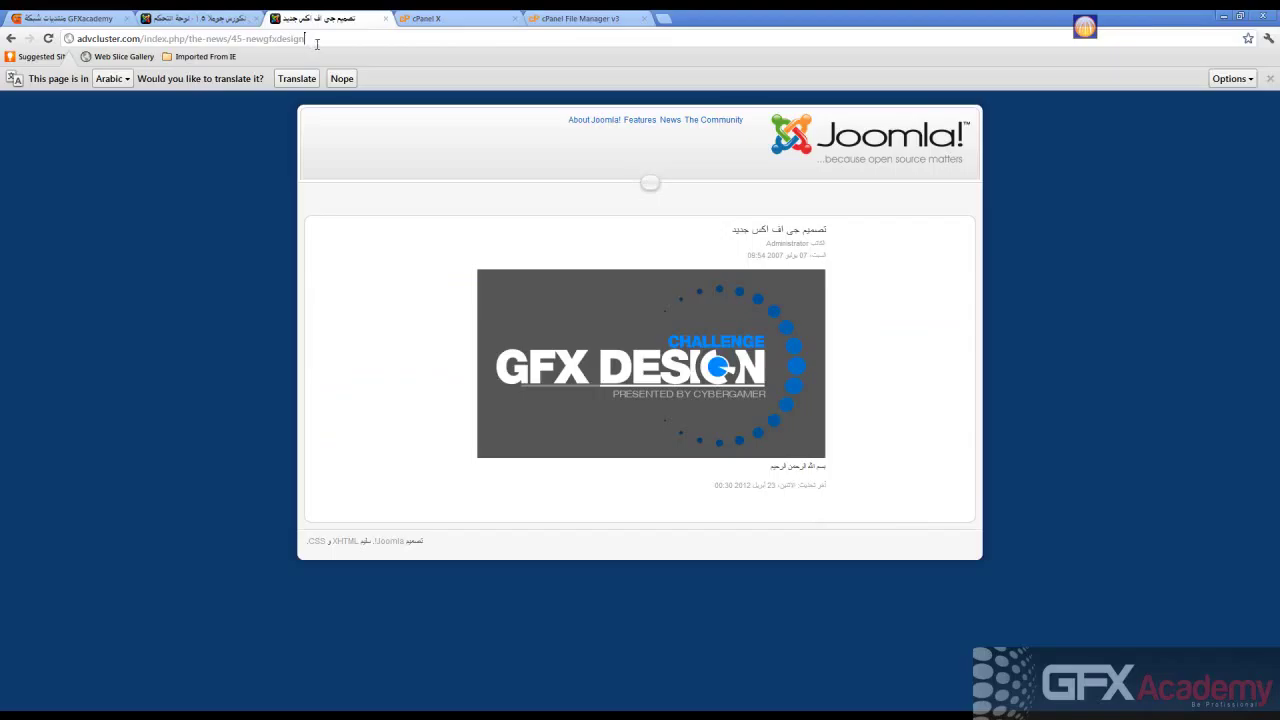
text(.)
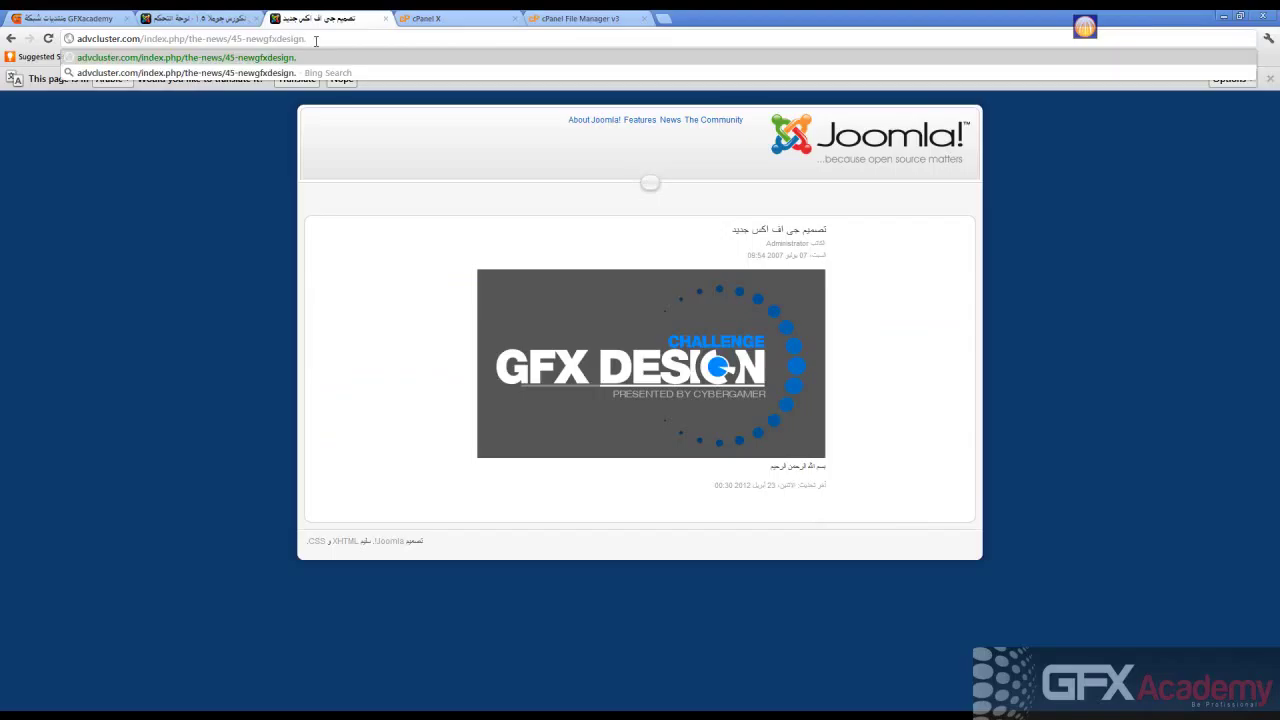
key(Escape)
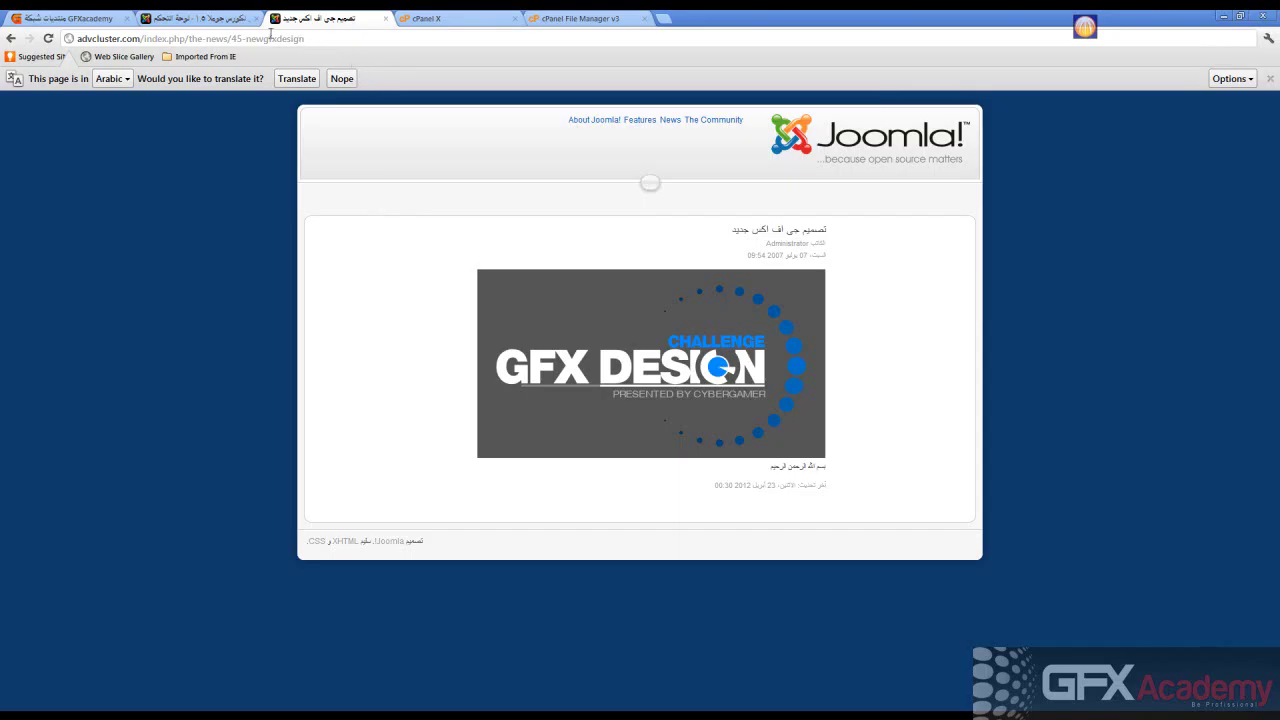
- Apply the URL suffix setting in the global configuration and reload the first article
click(226, 20)
click(96, 178)
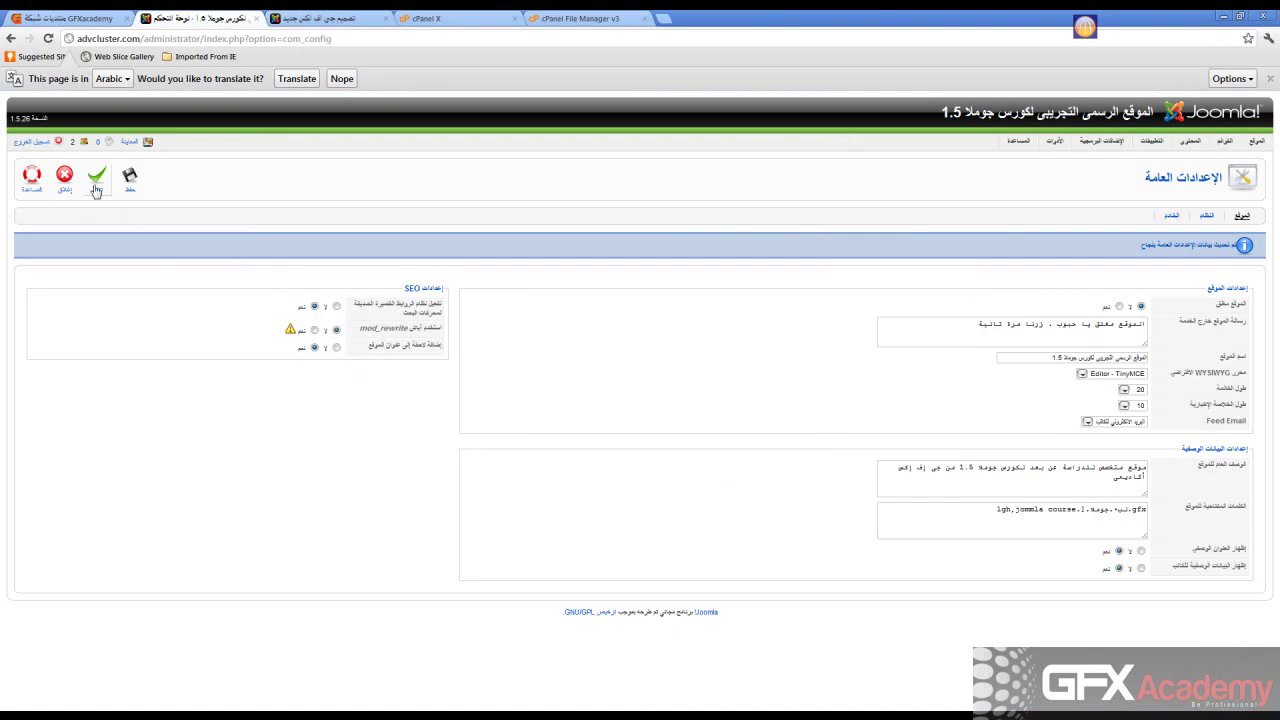
click(310, 20)
click(312, 38)
key(Return)
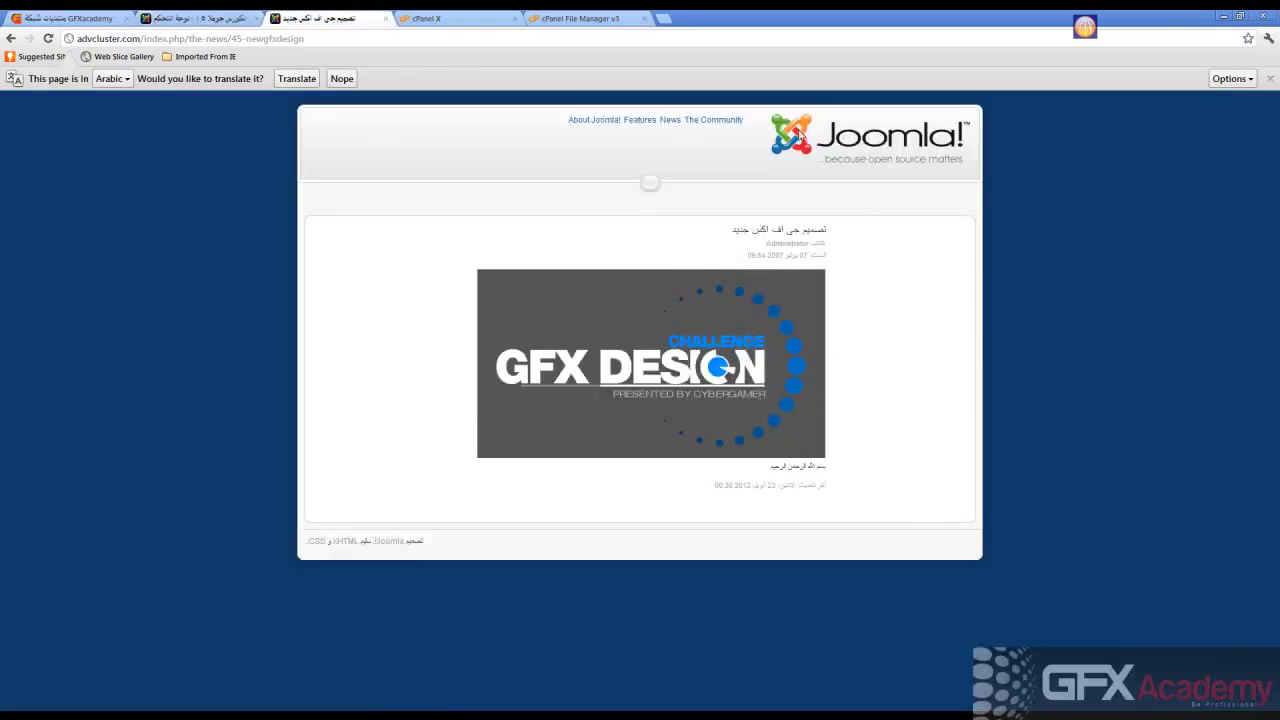
- Reload the site's front page, open the second article in full, and examine the suffix in its address
drag(146, 38, 388, 40)
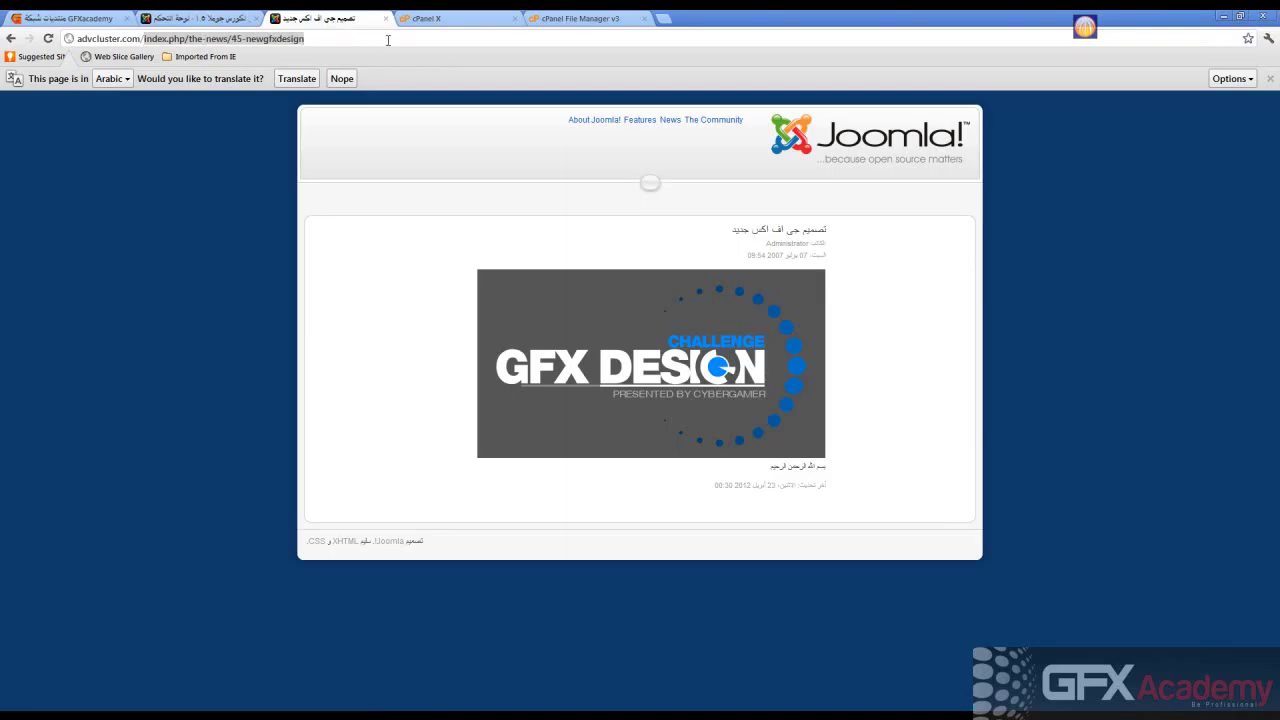
key(BackSpace)
key(Return)
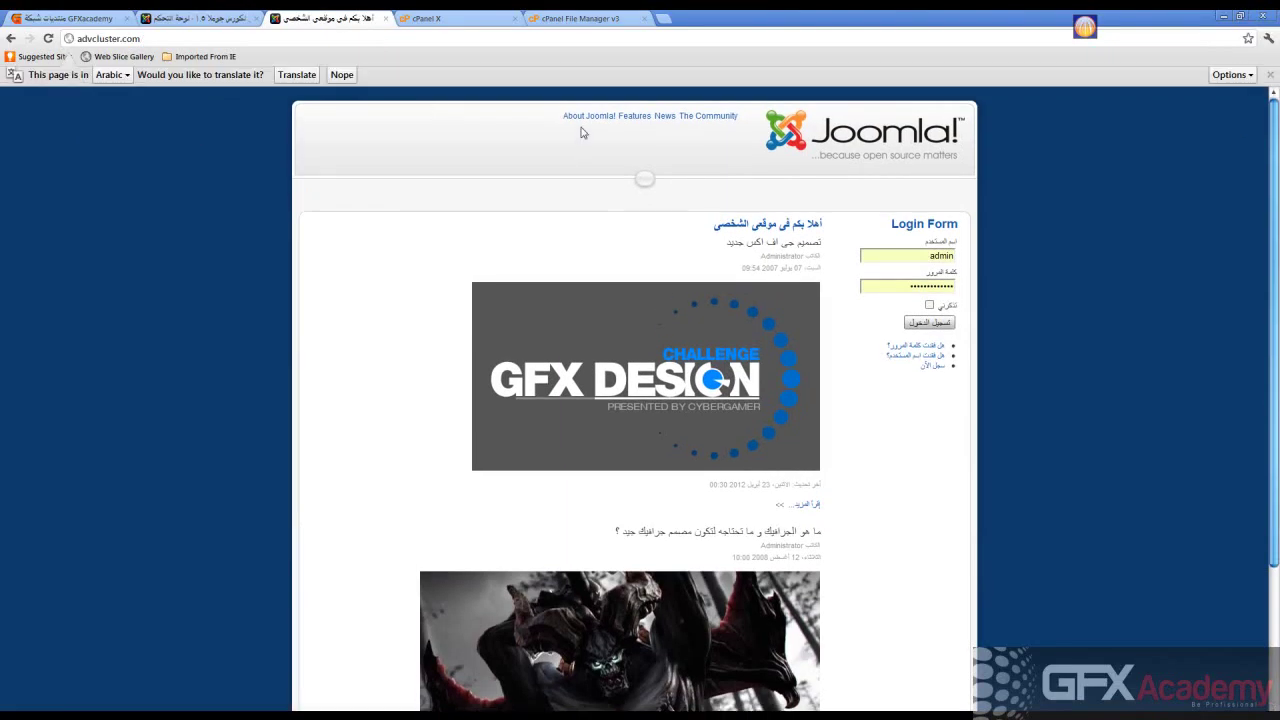
scroll(934, 474, down, 3)
click(808, 625)
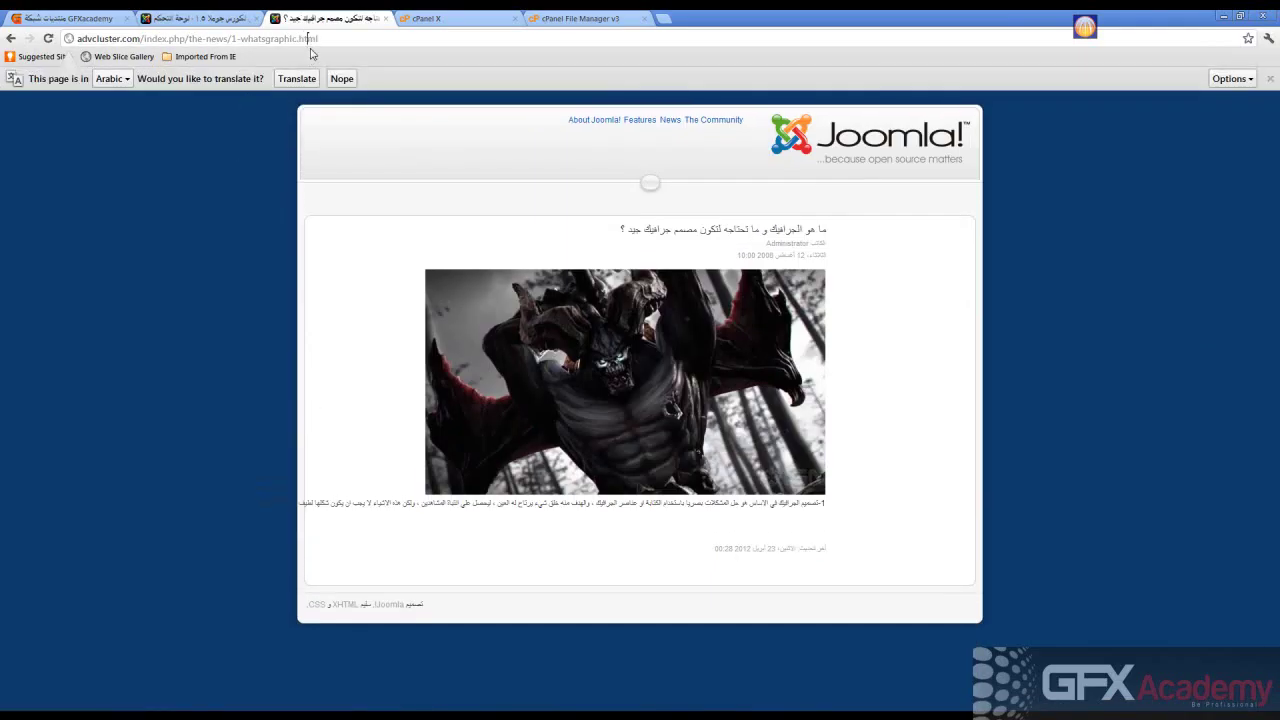
drag(300, 42, 316, 42)
click(333, 44)
- Try the second article's address without index.php, return to the article, and examine the index.php and .html parts
drag(144, 38, 189, 38)
key(BackSpace)
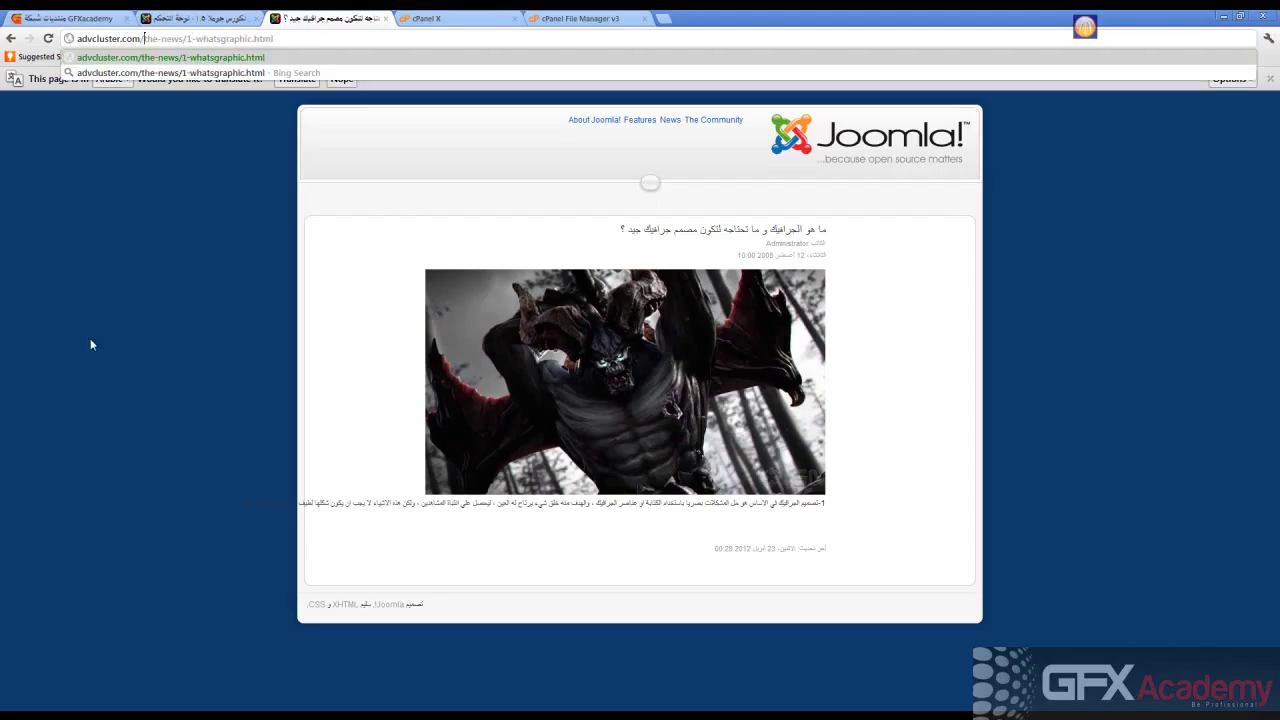
key(Return)
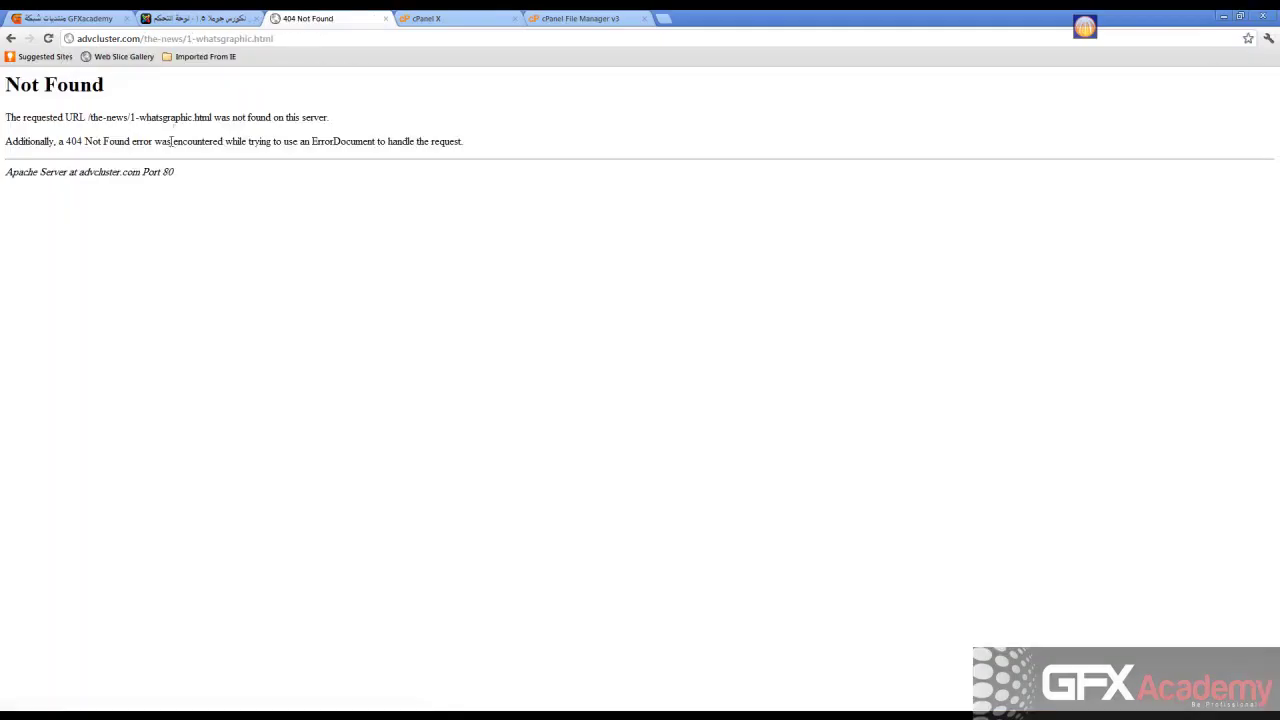
click(11, 38)
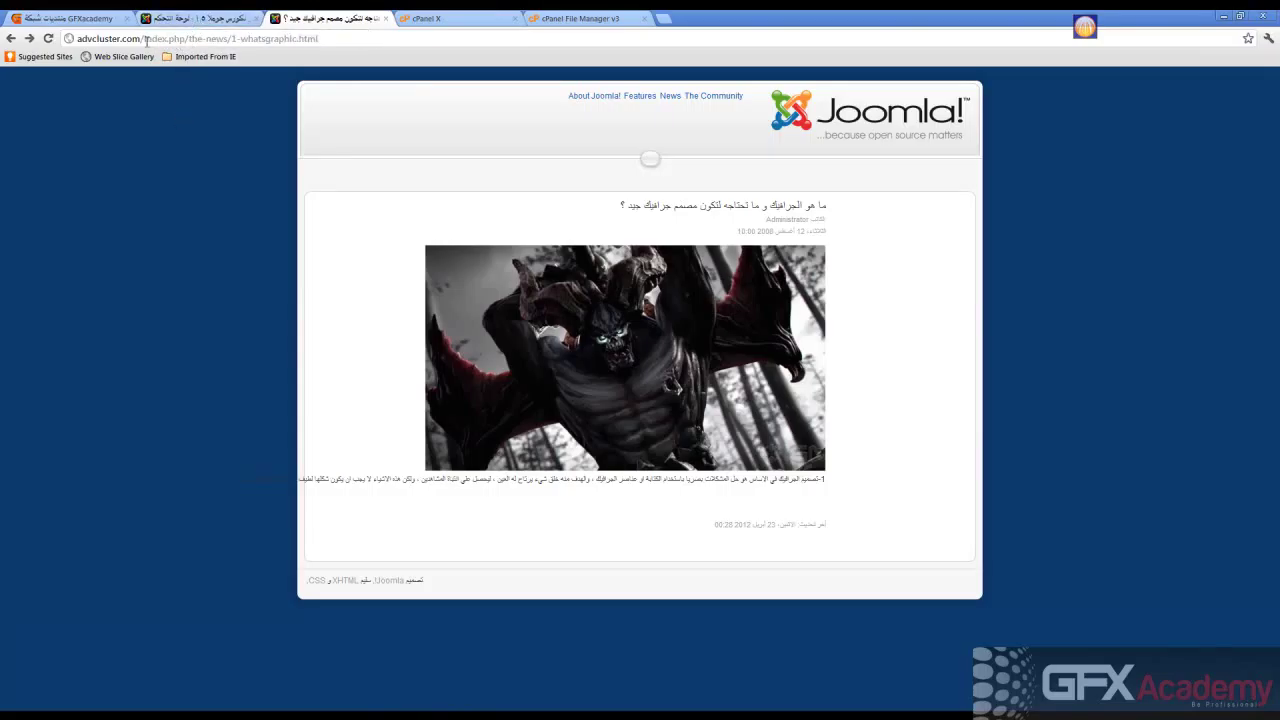
drag(168, 40, 185, 40)
drag(298, 40, 320, 40)
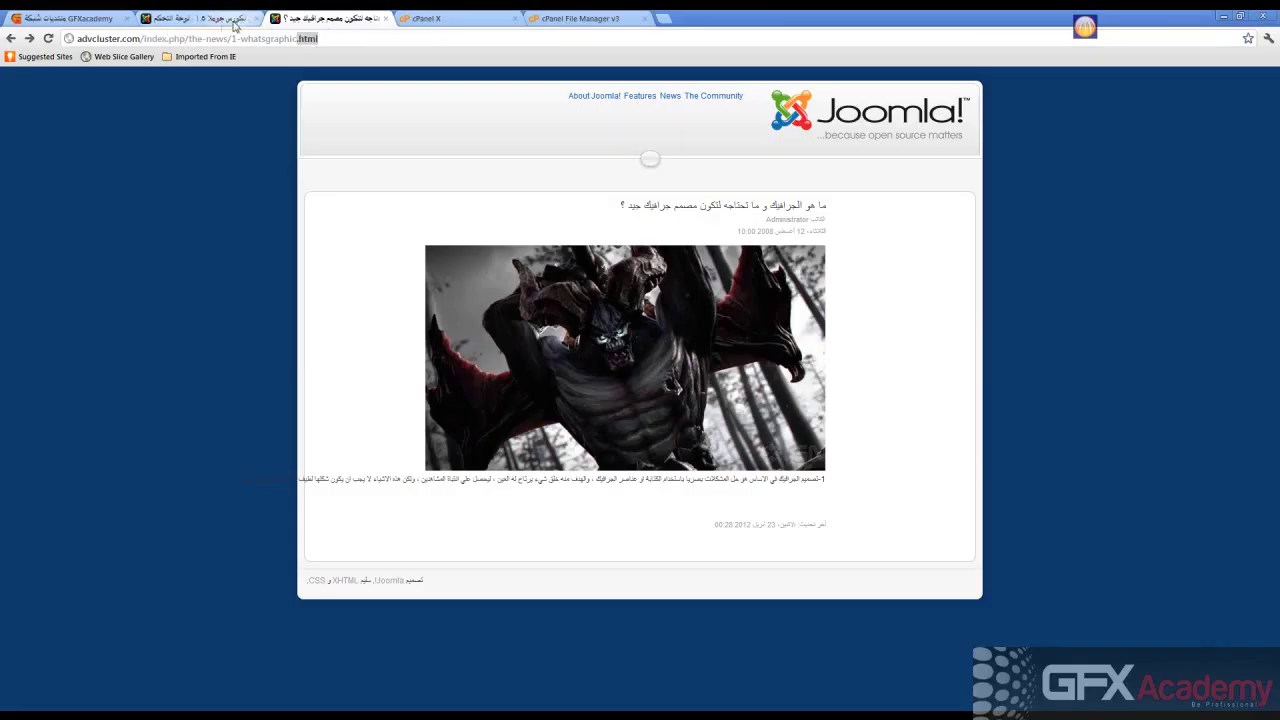
- Set the mod_rewrite option to Yes in the SEO settings and apply the configuration
click(166, 20)
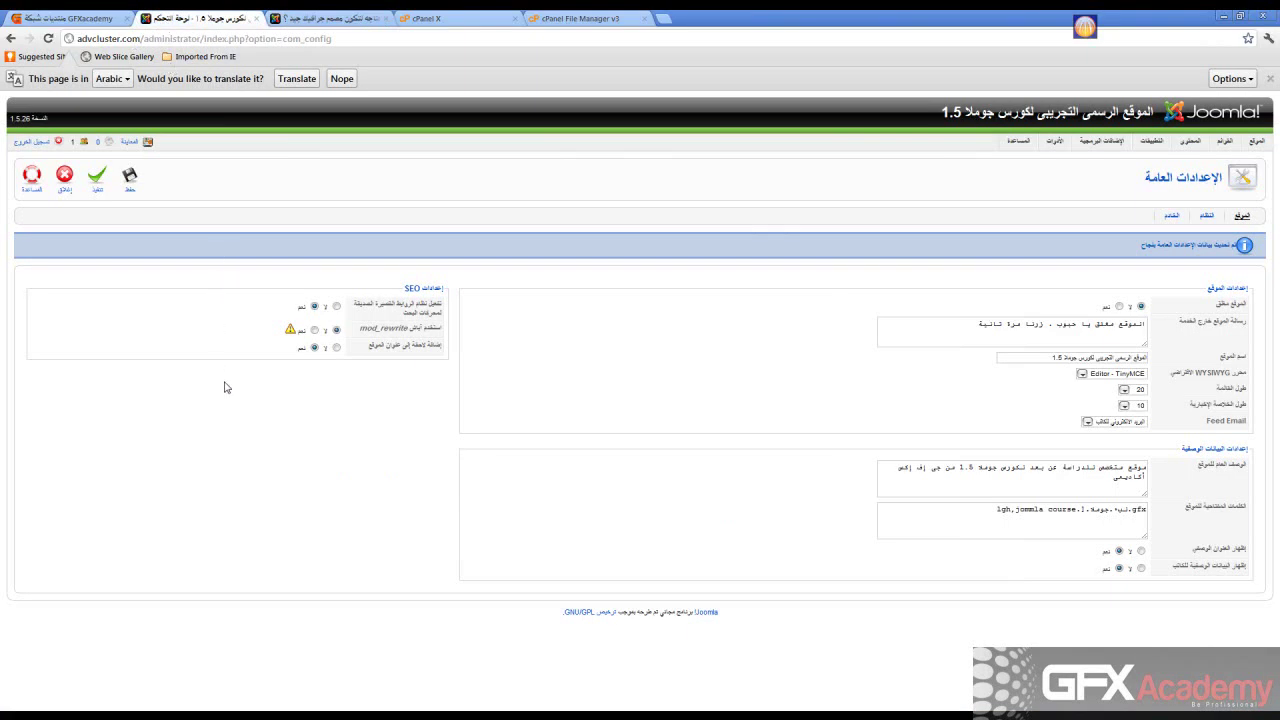
click(314, 330)
mouse_move(292, 334)
click(96, 188)
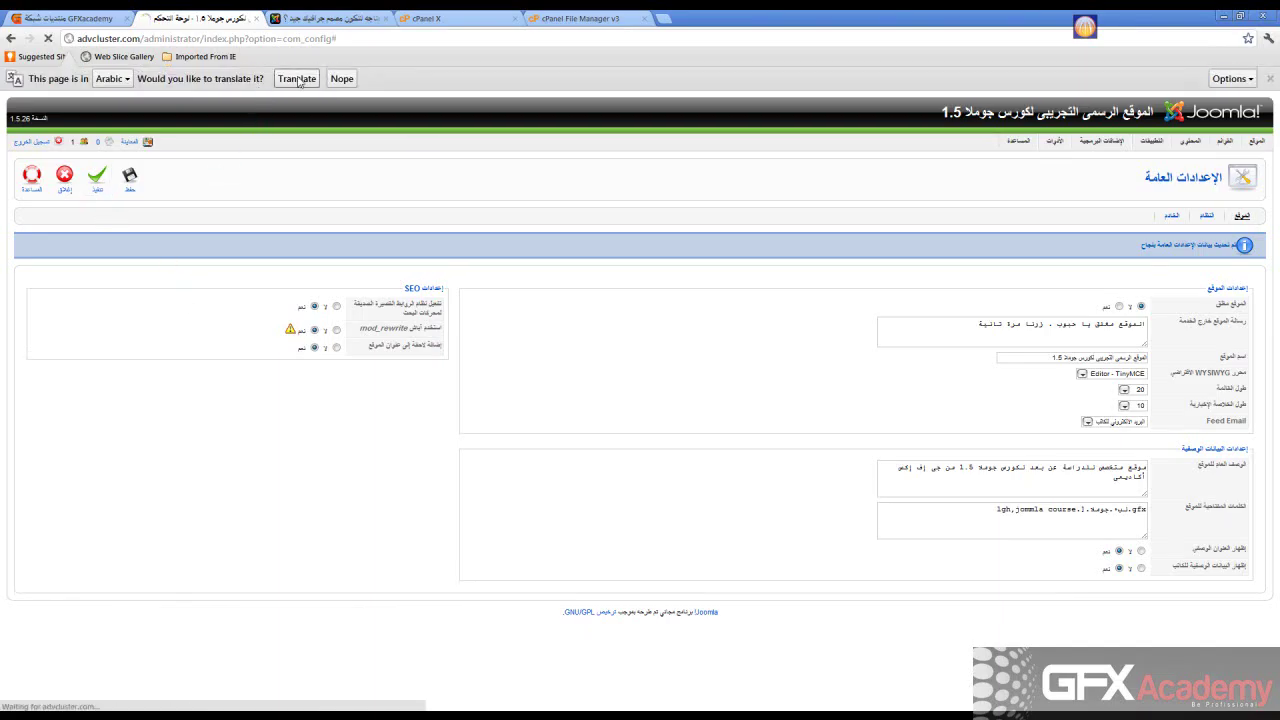
- Reload the site, open the first front-page article in full, and examine whether its address contains index.php
click(322, 18)
key(F5)
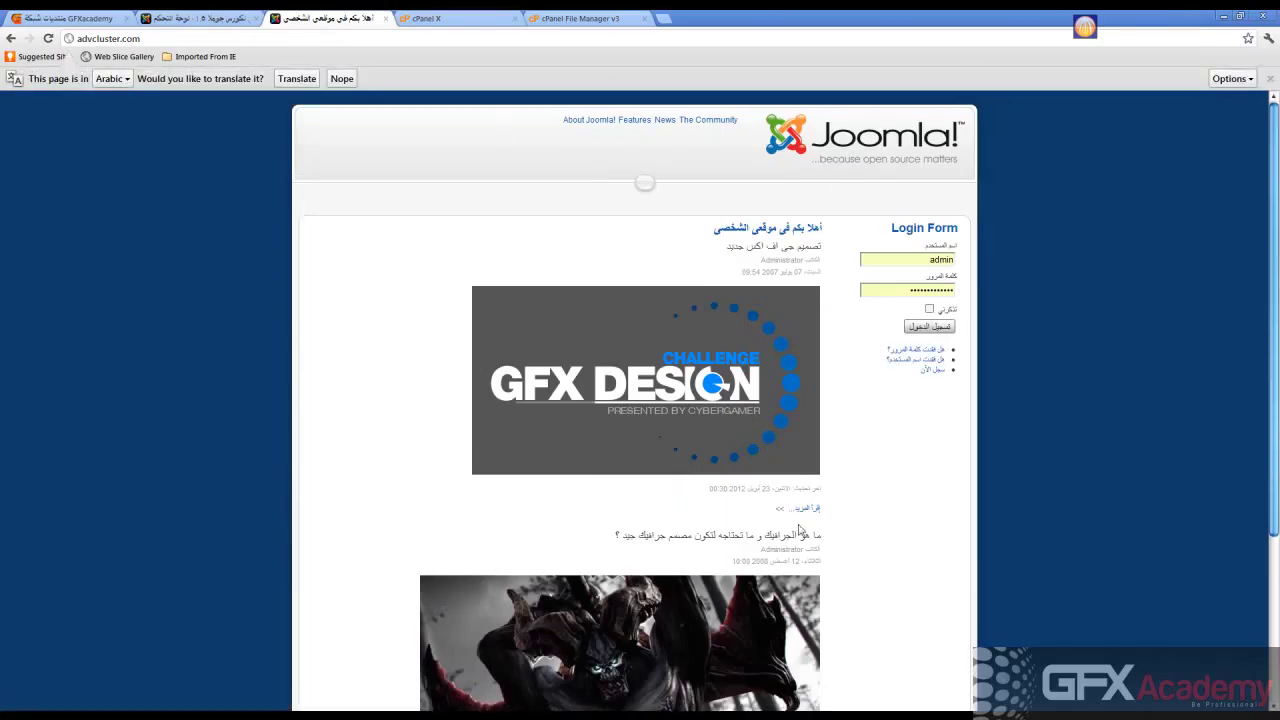
click(806, 510)
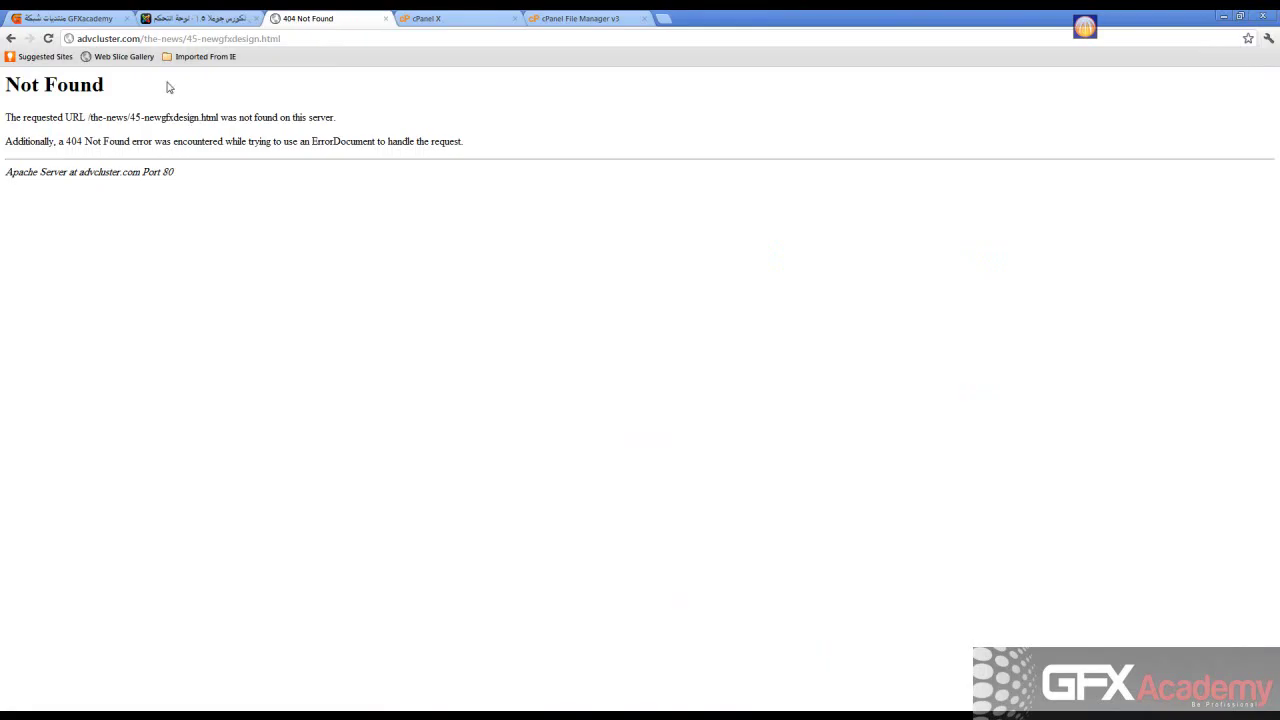
drag(144, 40, 168, 40)
click(144, 40)
- Return to the site's front page by removing the article path from the address
click(148, 38)
key(shift+End)
key(Delete)
key(Return)
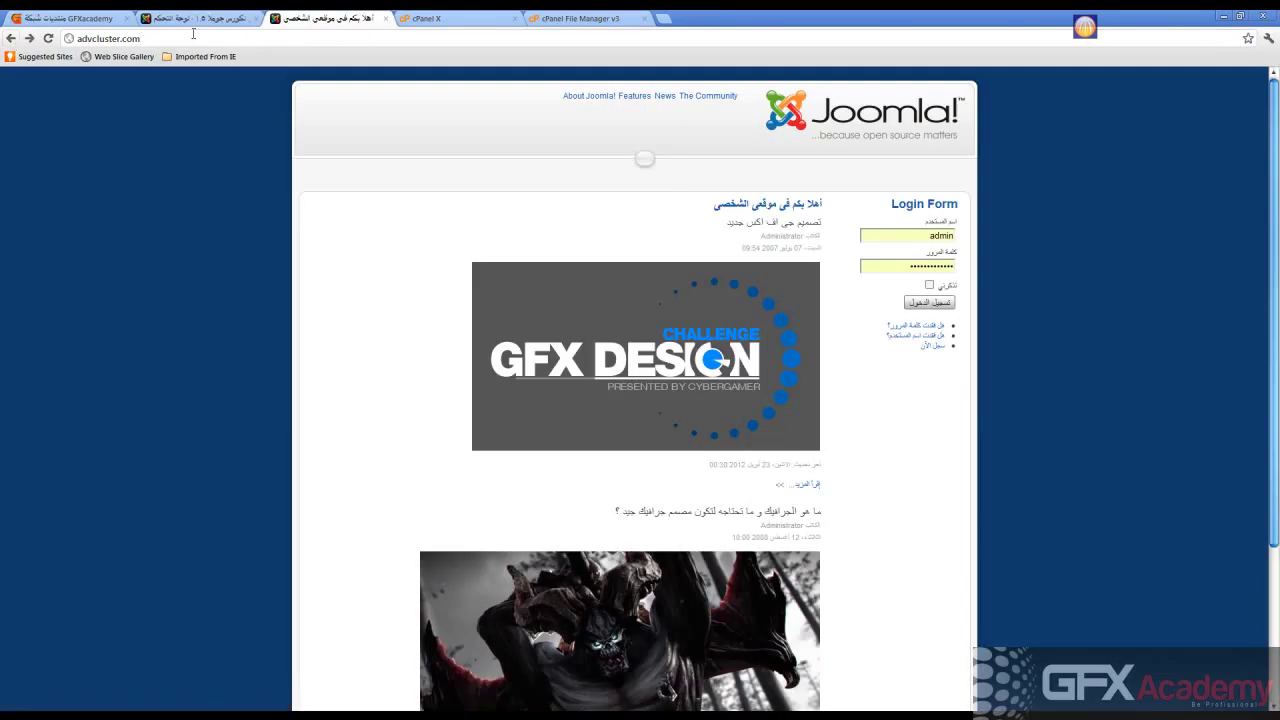
- Set the mod_rewrite and URL suffix options to No and apply the configuration
click(197, 20)
click(337, 331)
click(336, 347)
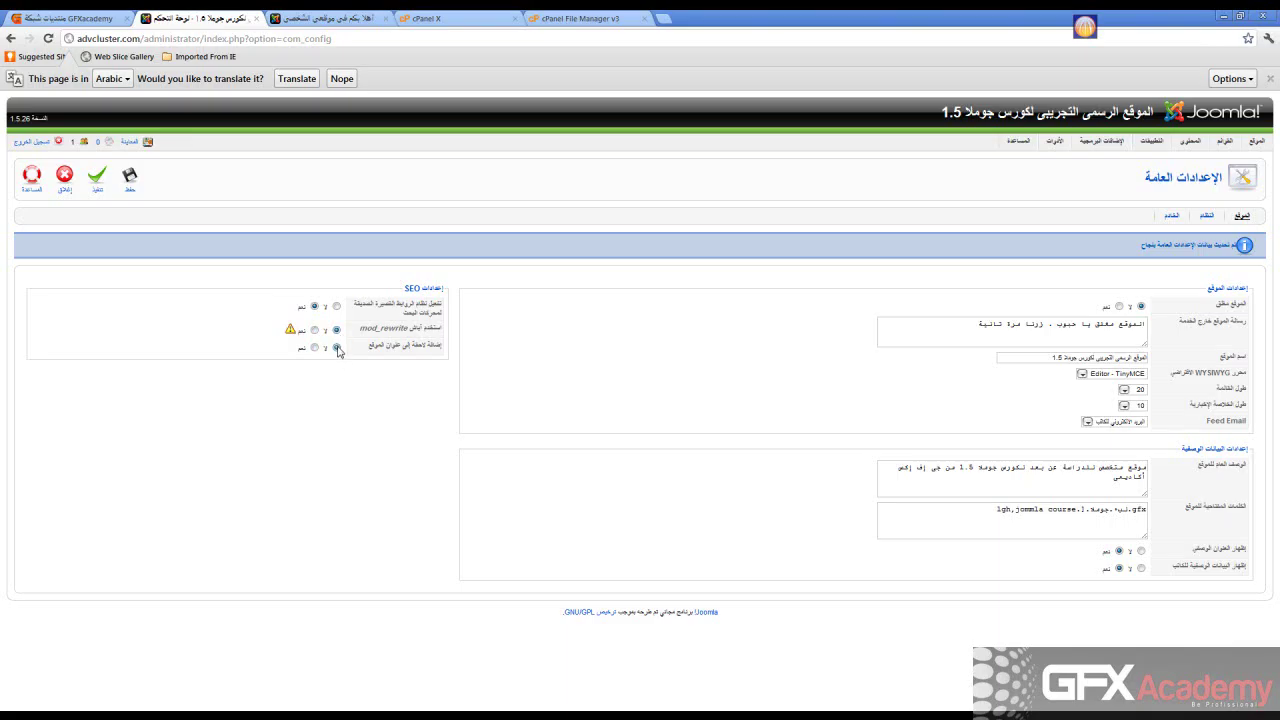
click(97, 190)
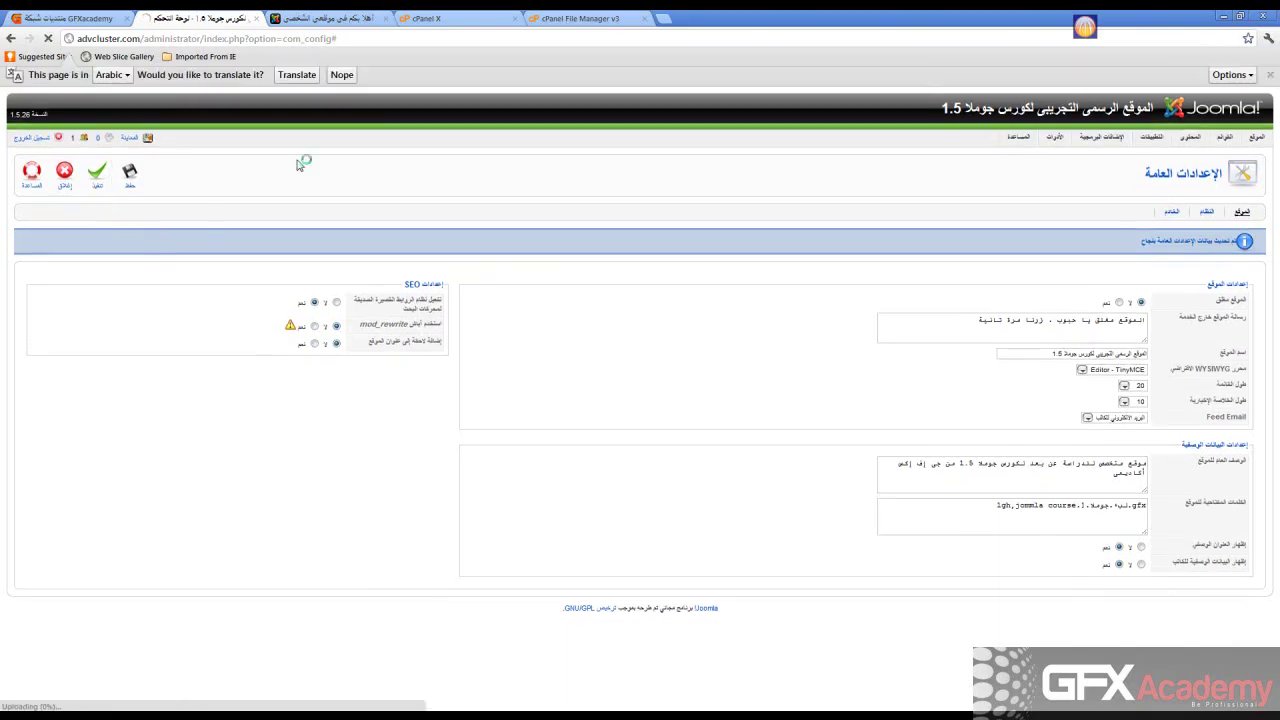
- Reload the site's front page, open the first article in full, and examine its address with mod_rewrite and the URL suffix off
click(318, 19)
key(Return)
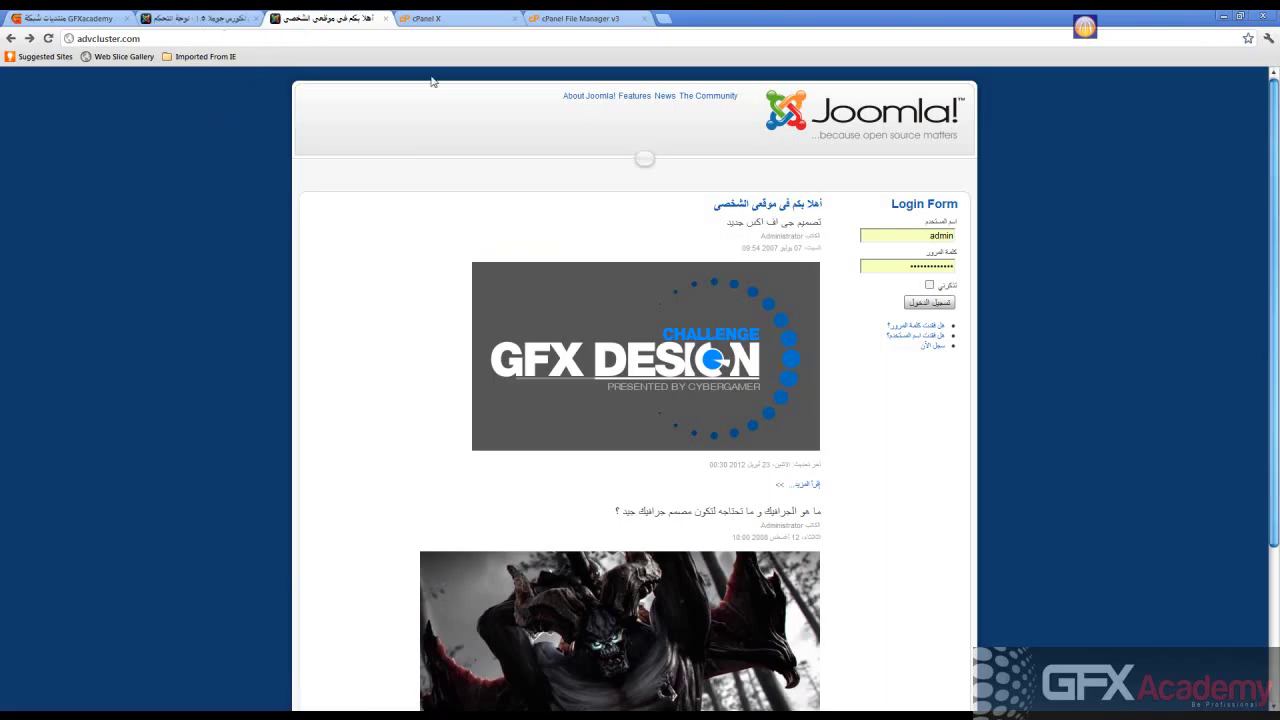
scroll(569, 203, down, 2)
click(814, 286)
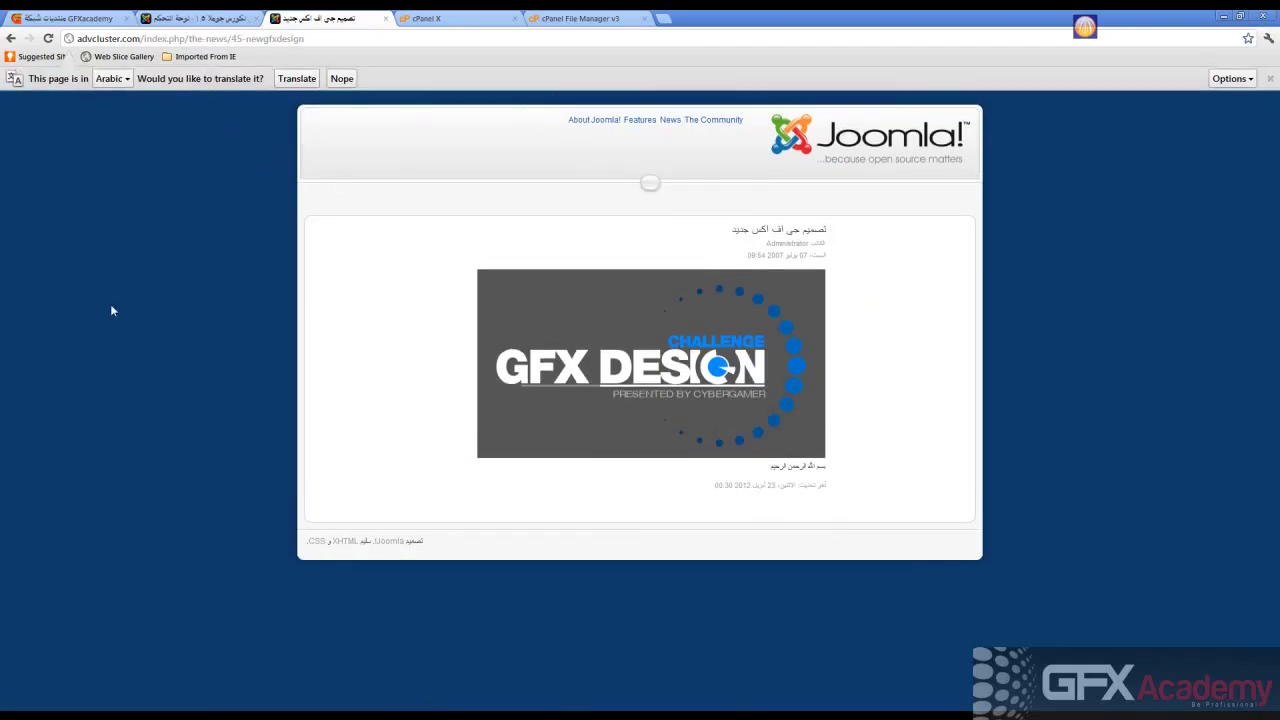
- Open the System settings of the global configuration and review the new-user registration type and account activation options
click(184, 20)
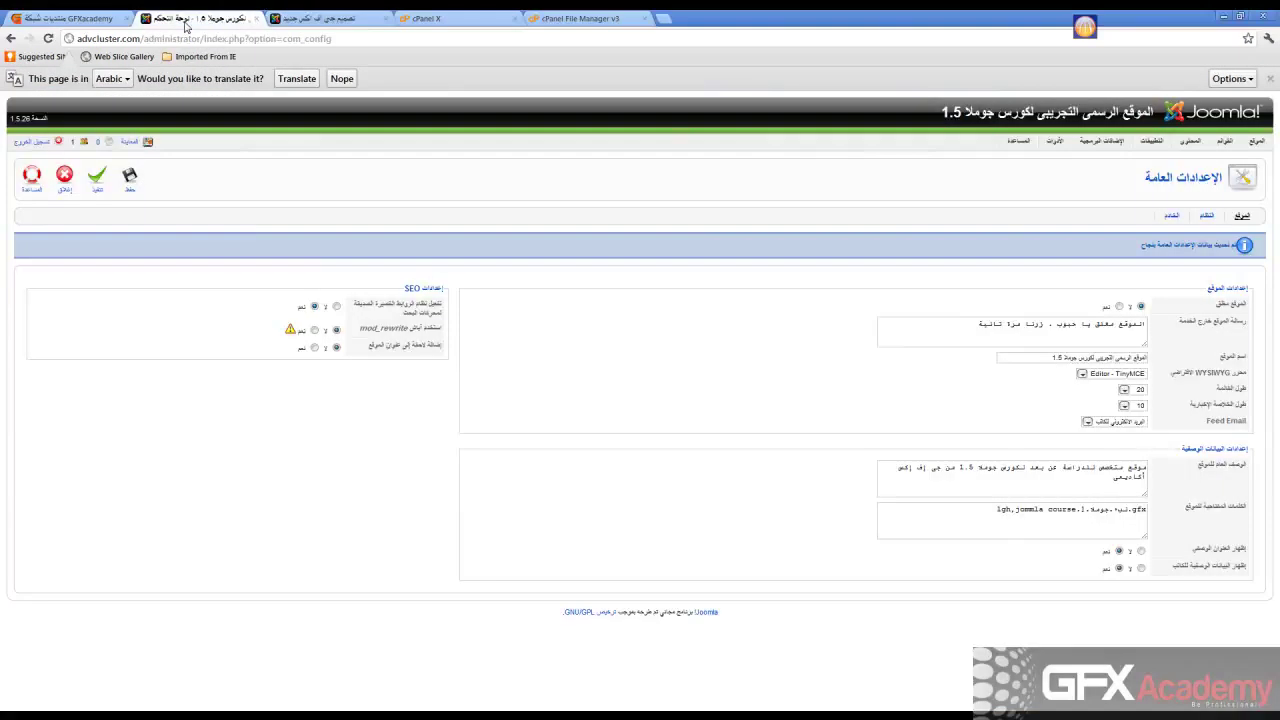
click(1207, 218)
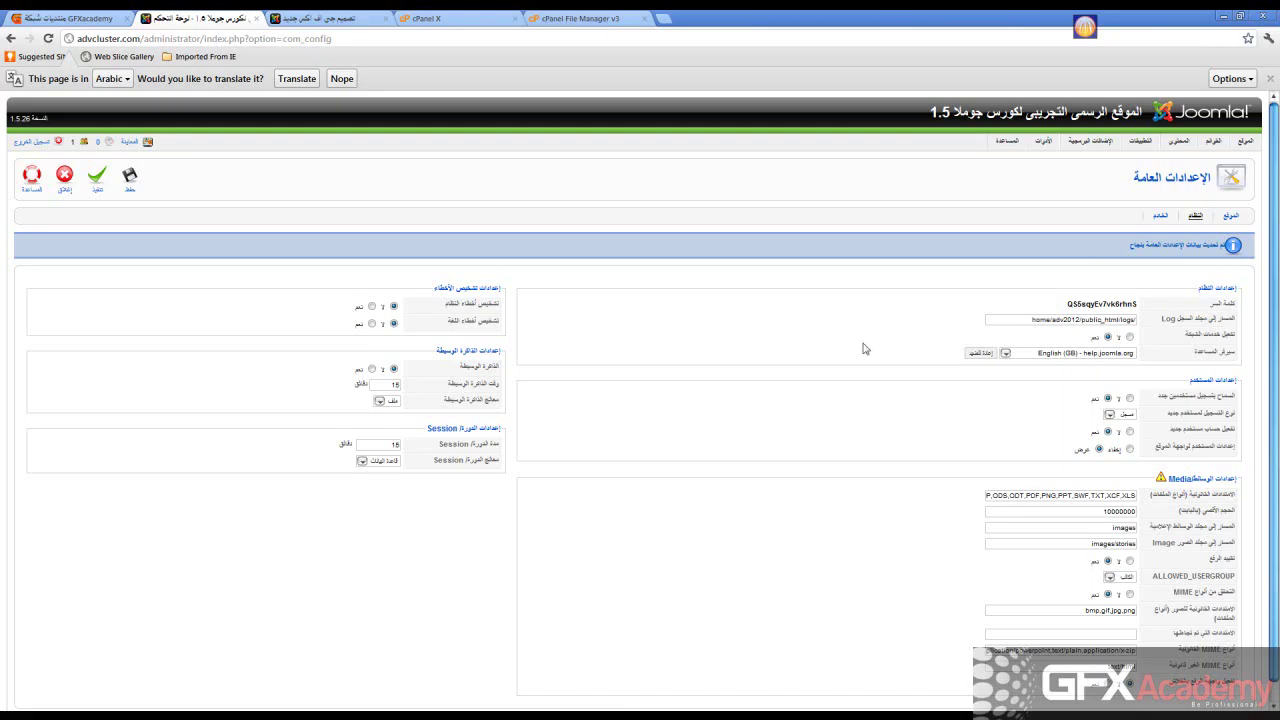
scroll(866, 346, down, 1)
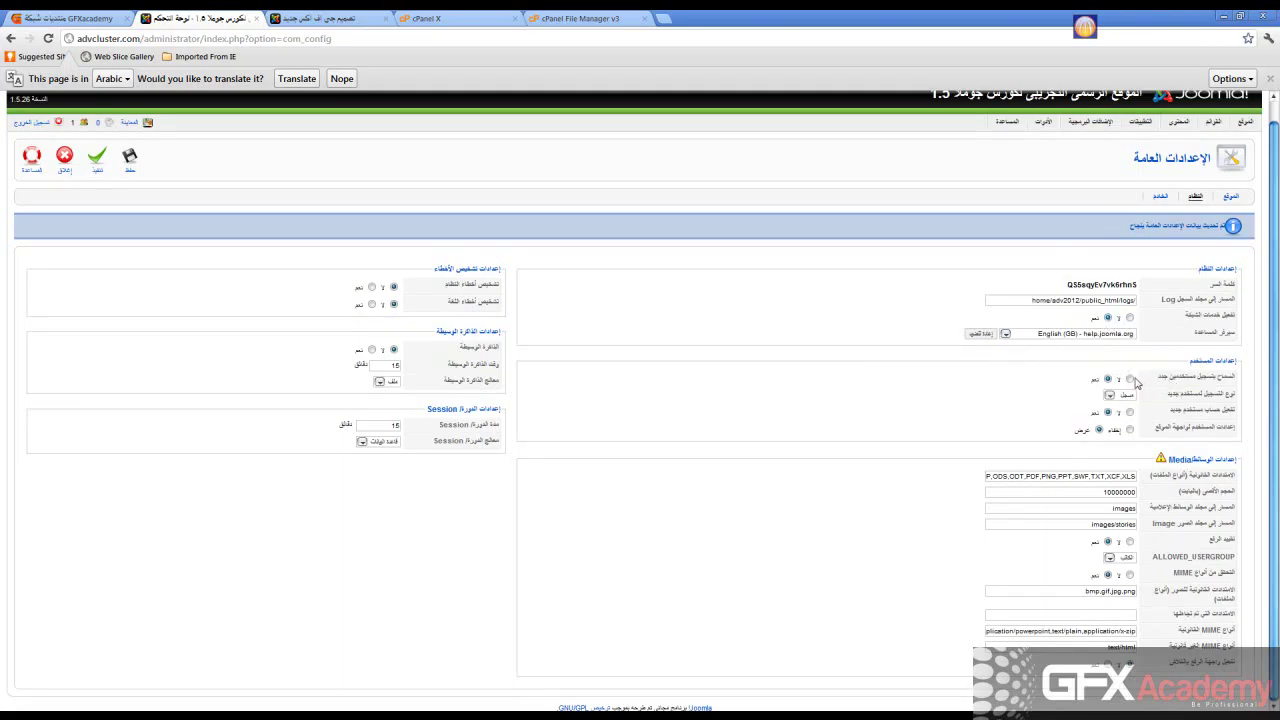
click(1109, 396)
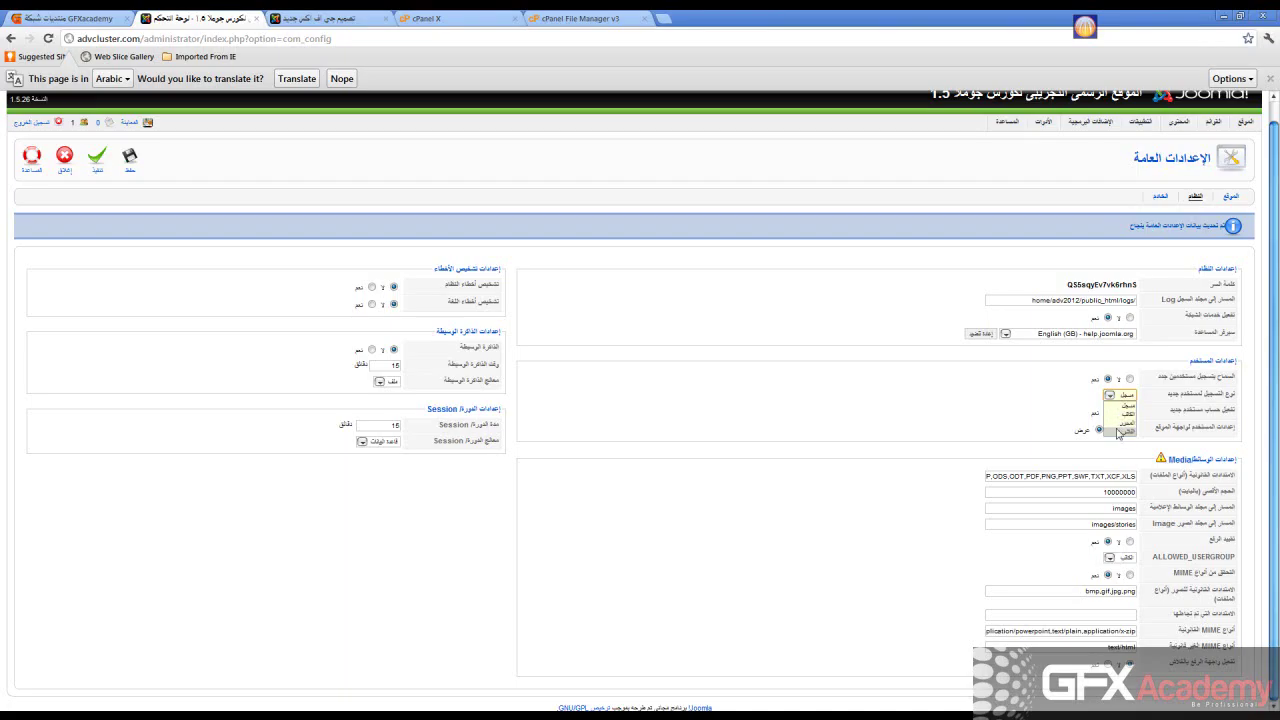
click(984, 378)
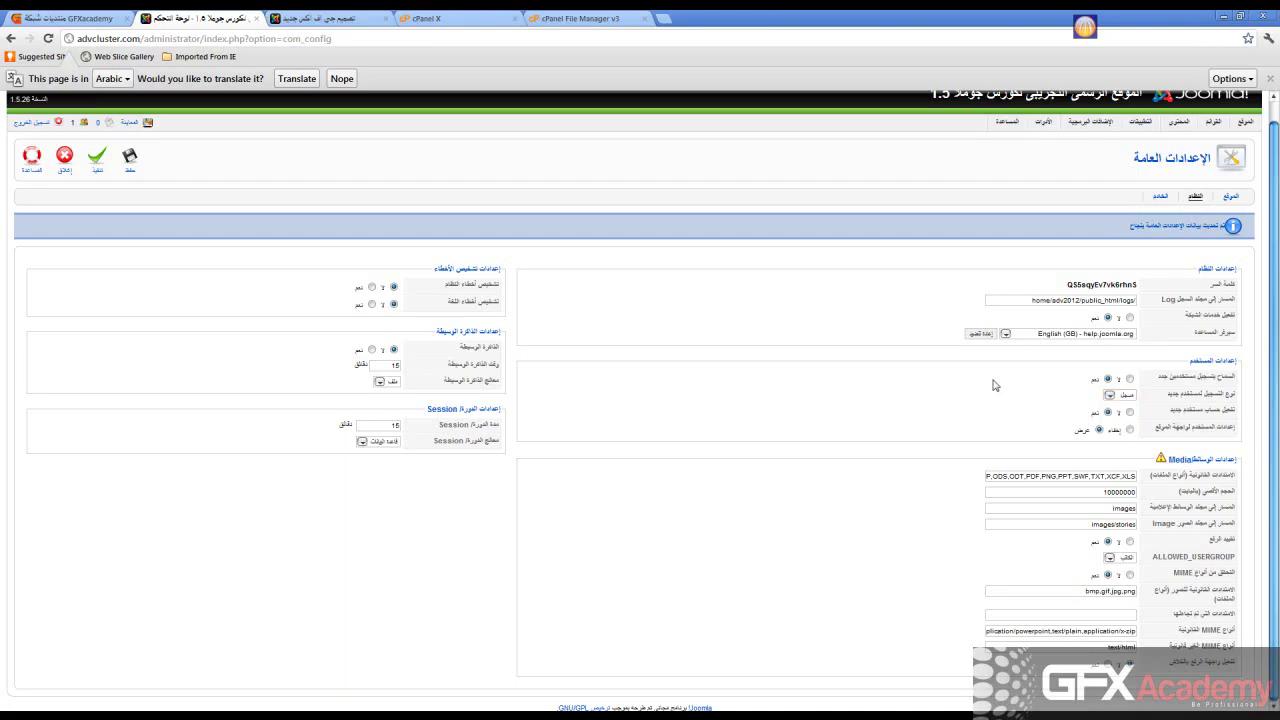
mouse_move(1180, 419)
click(1130, 412)
click(1107, 412)
- Examine the list of legal file extensions in the media settings
drag(1062, 480, 957, 480)
click(999, 477)
click(1043, 481)
click(916, 455)
drag(1065, 492, 1135, 492)
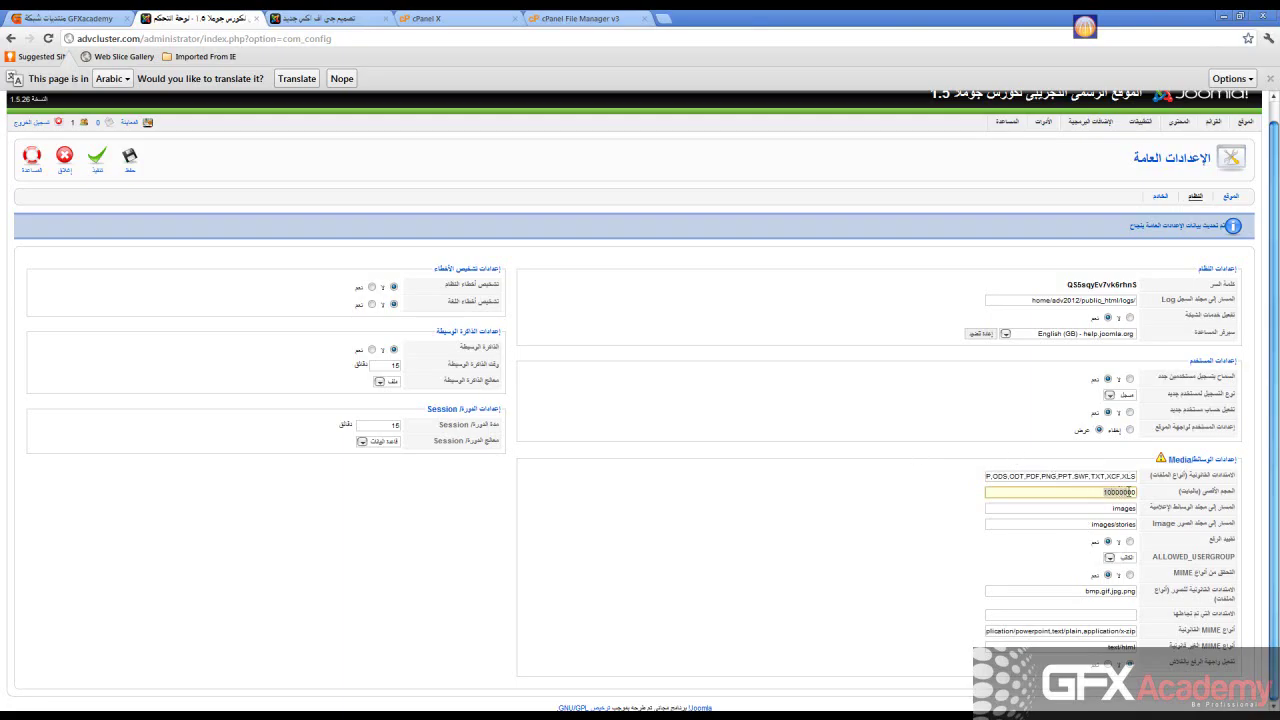
click(1085, 494)
drag(1095, 494, 1143, 492)
click(1132, 492)
- Examine the media folder path and the image folder path in the media settings
drag(1106, 508, 1144, 508)
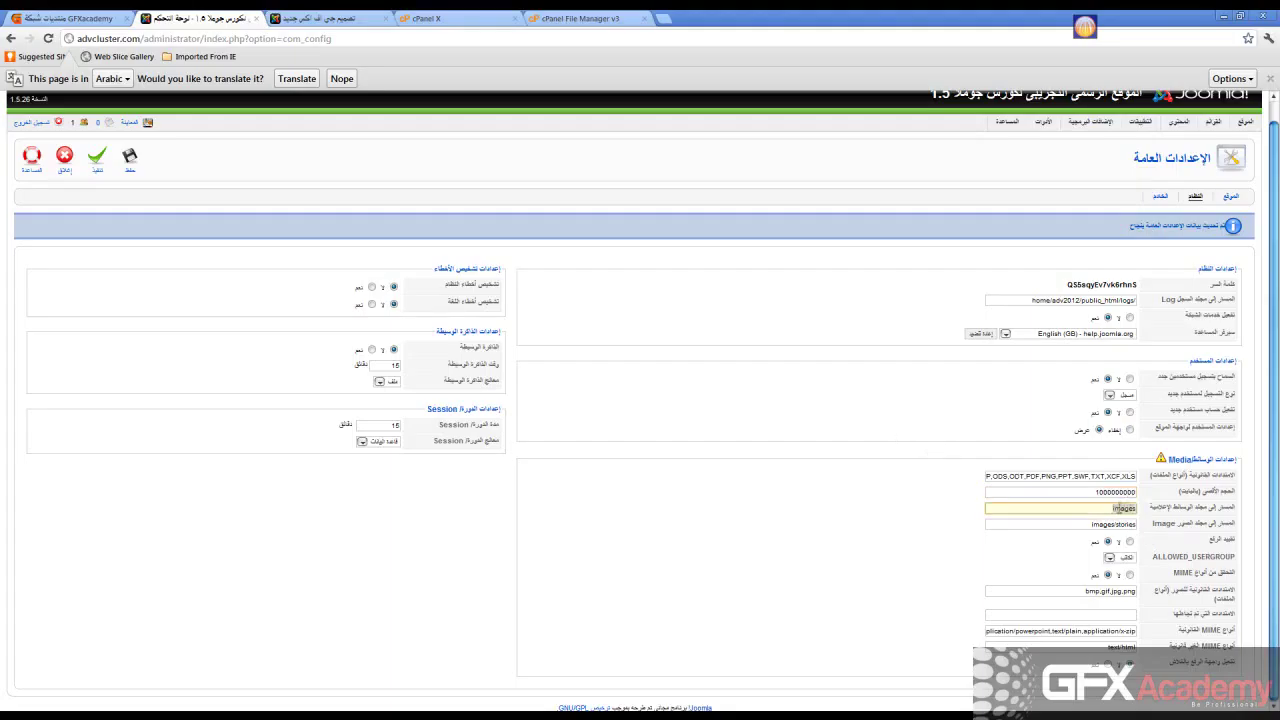
click(1100, 508)
mouse_move(1245, 121)
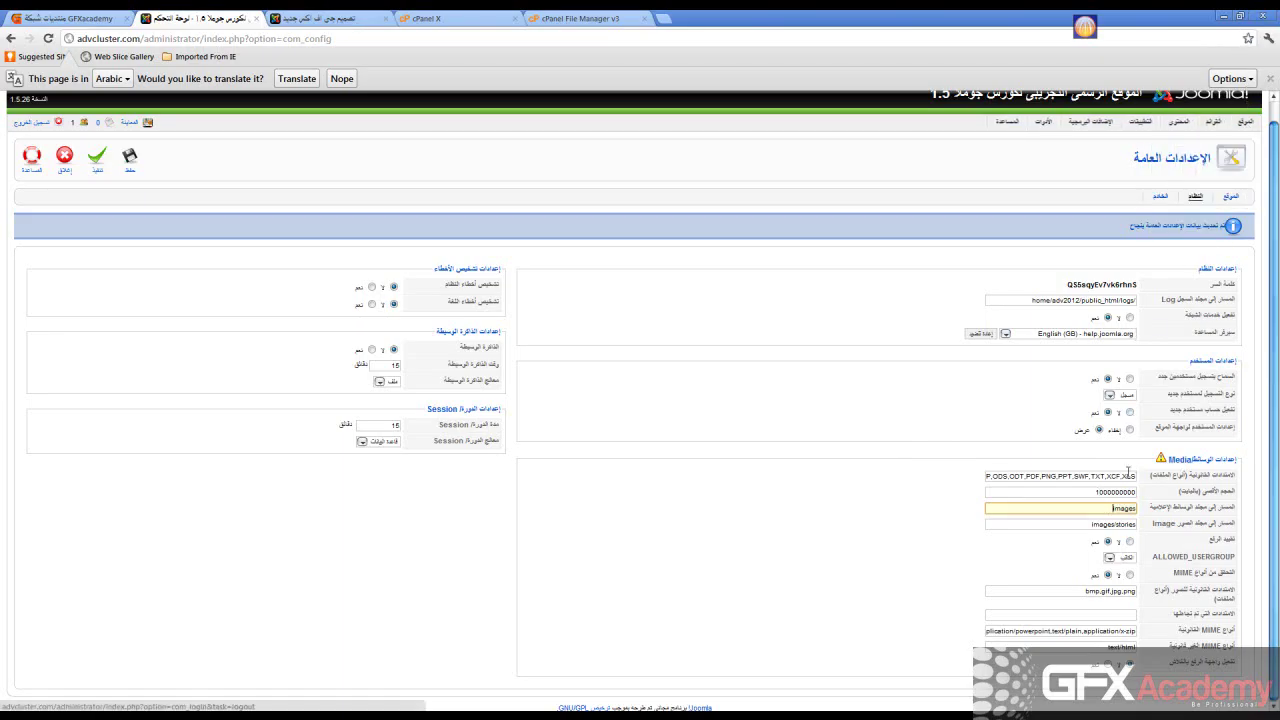
click(1097, 510)
key(Escape)
click(952, 486)
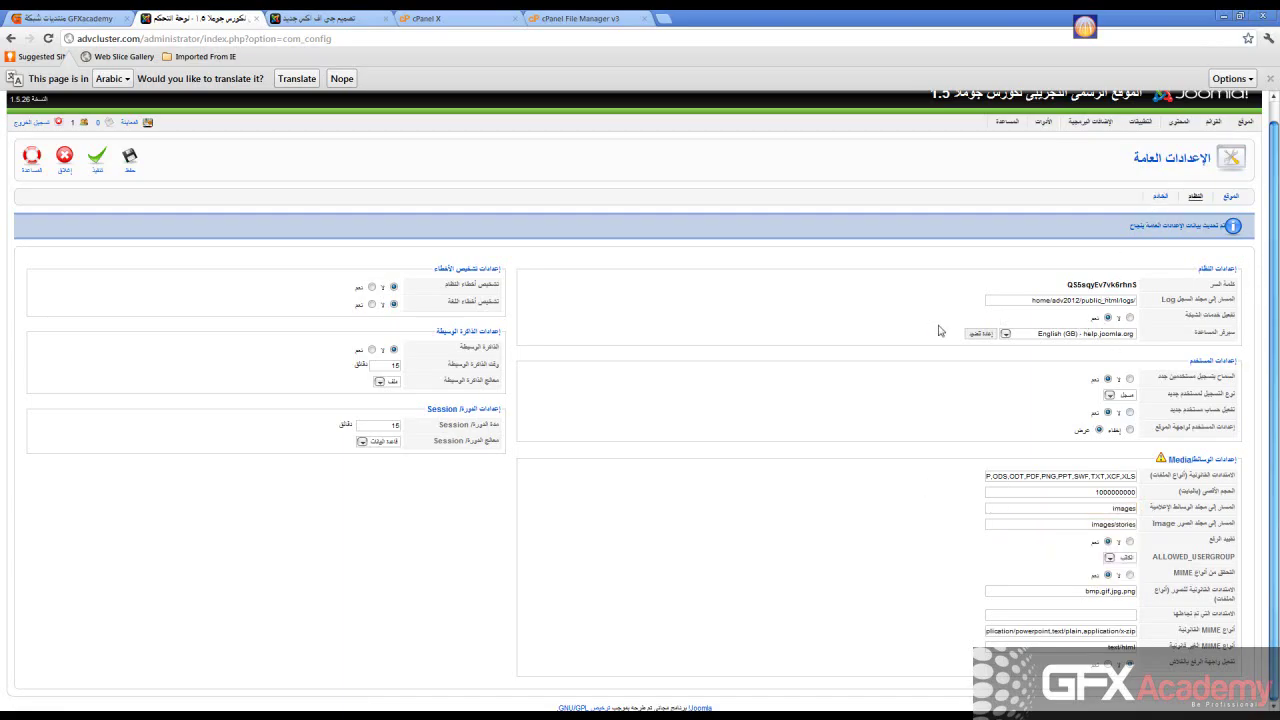
double_click(1115, 508)
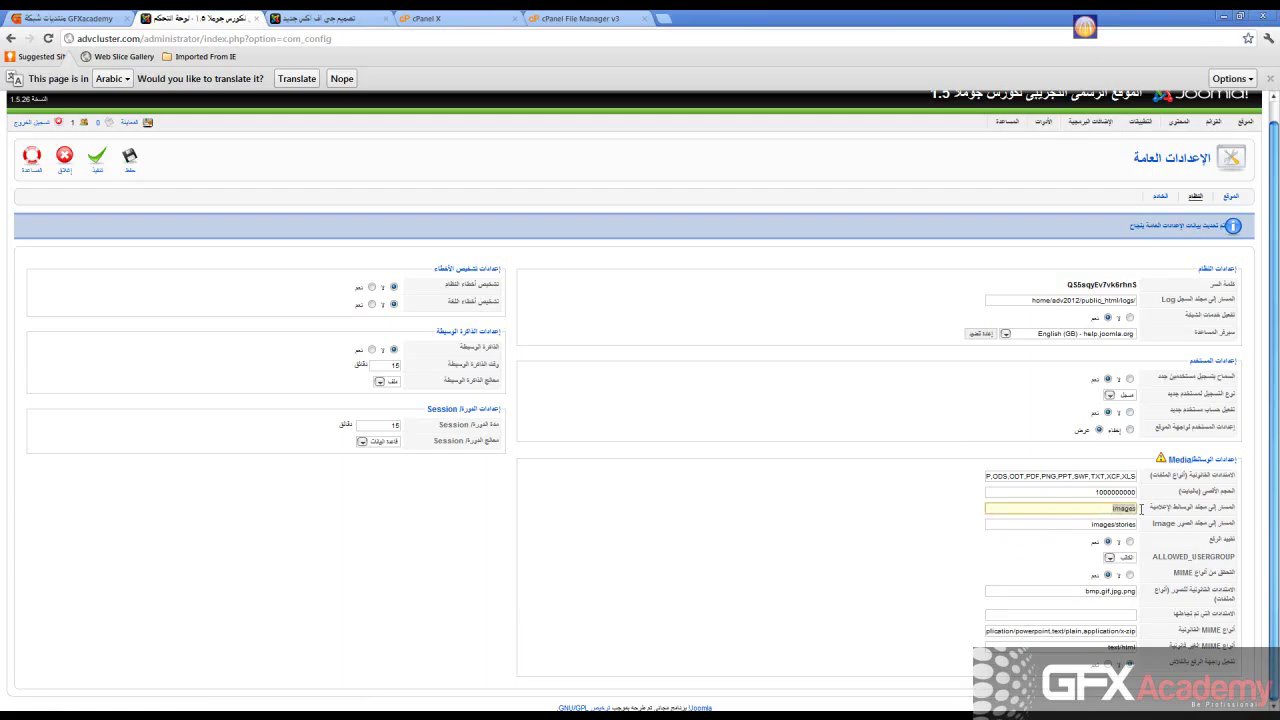
click(1093, 509)
click(1083, 523)
drag(1115, 525, 1136, 525)
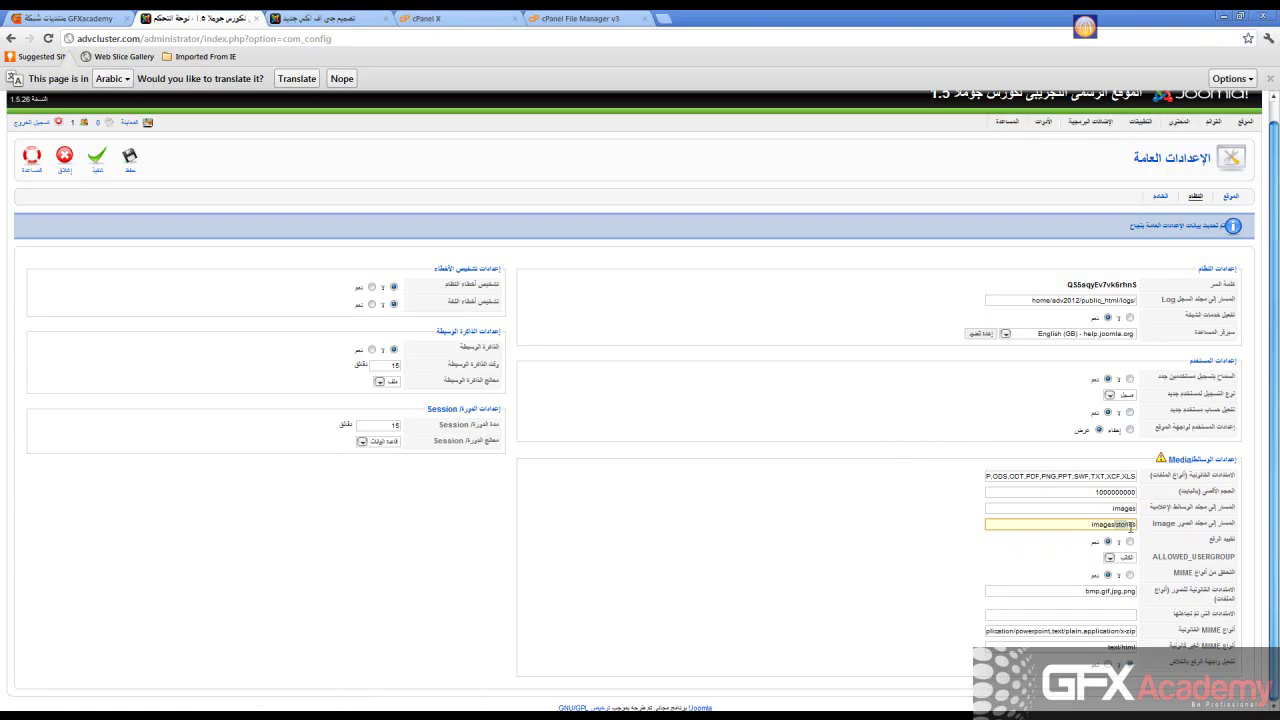
click(912, 450)
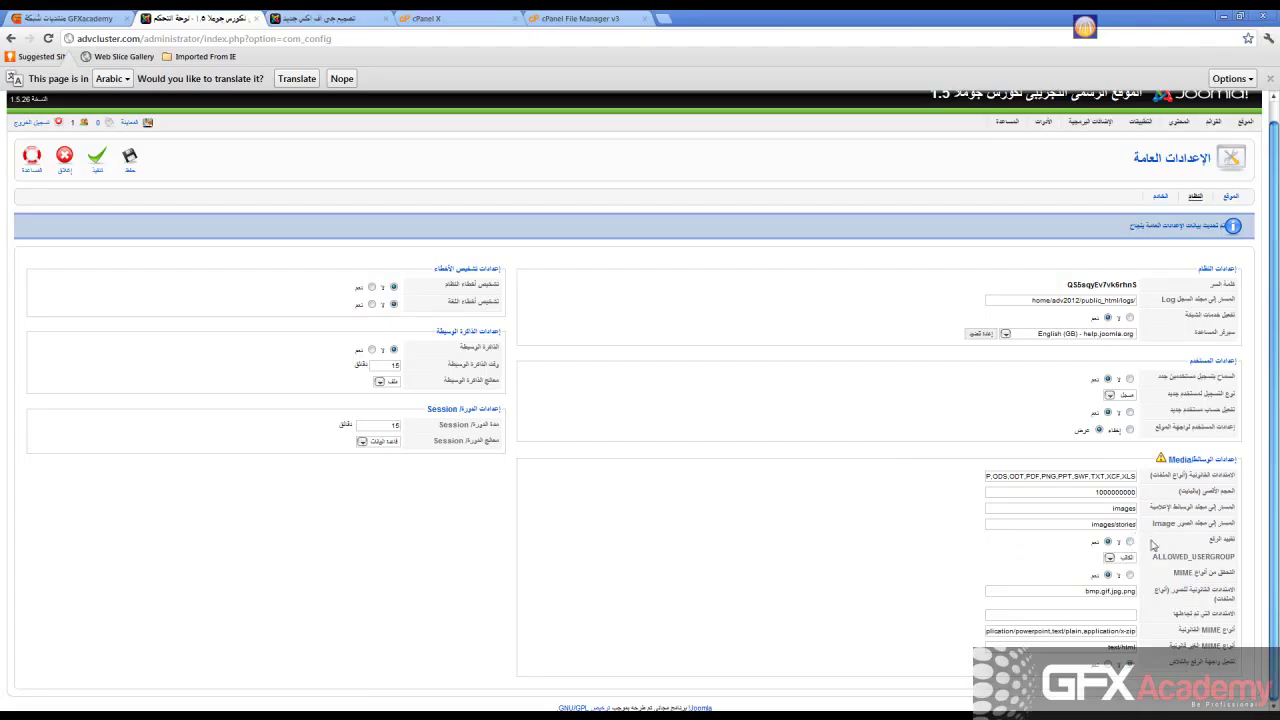
- Review the upload restriction and allowed user group options in the media settings, keeping uploads restricted
click(1130, 542)
click(1130, 542)
click(1108, 543)
click(1108, 562)
click(1112, 575)
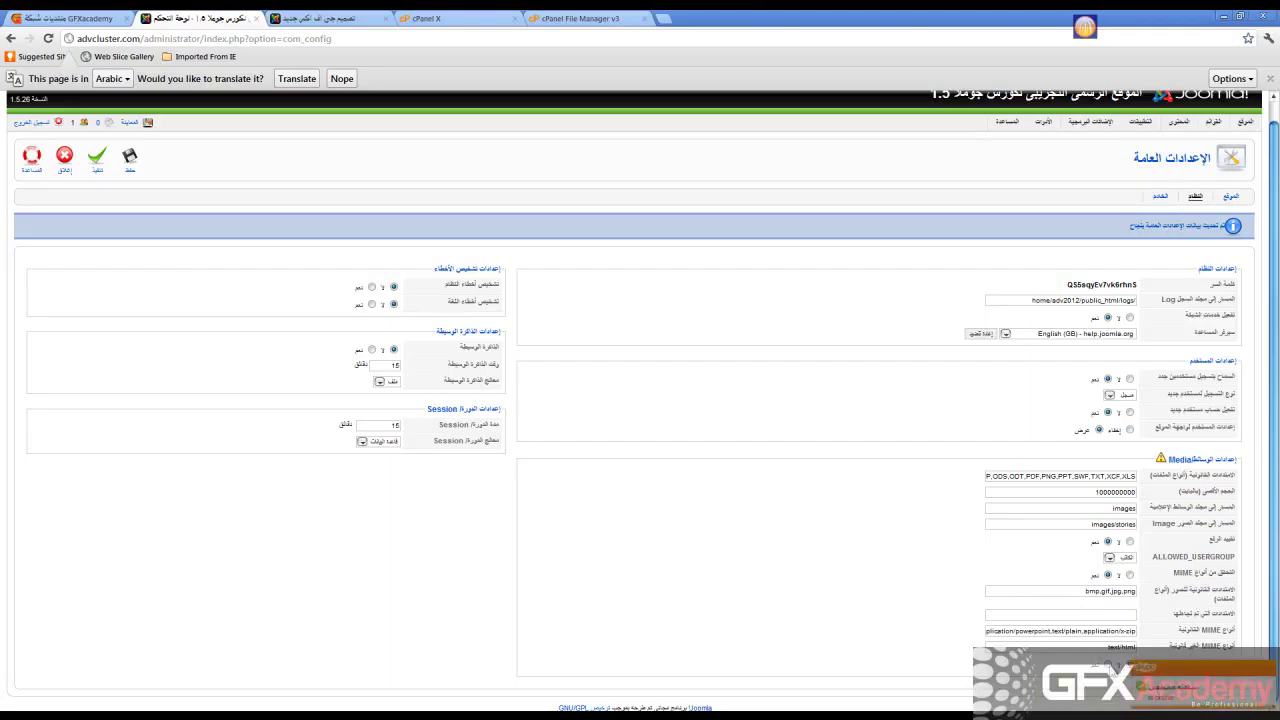
click(1268, 669)
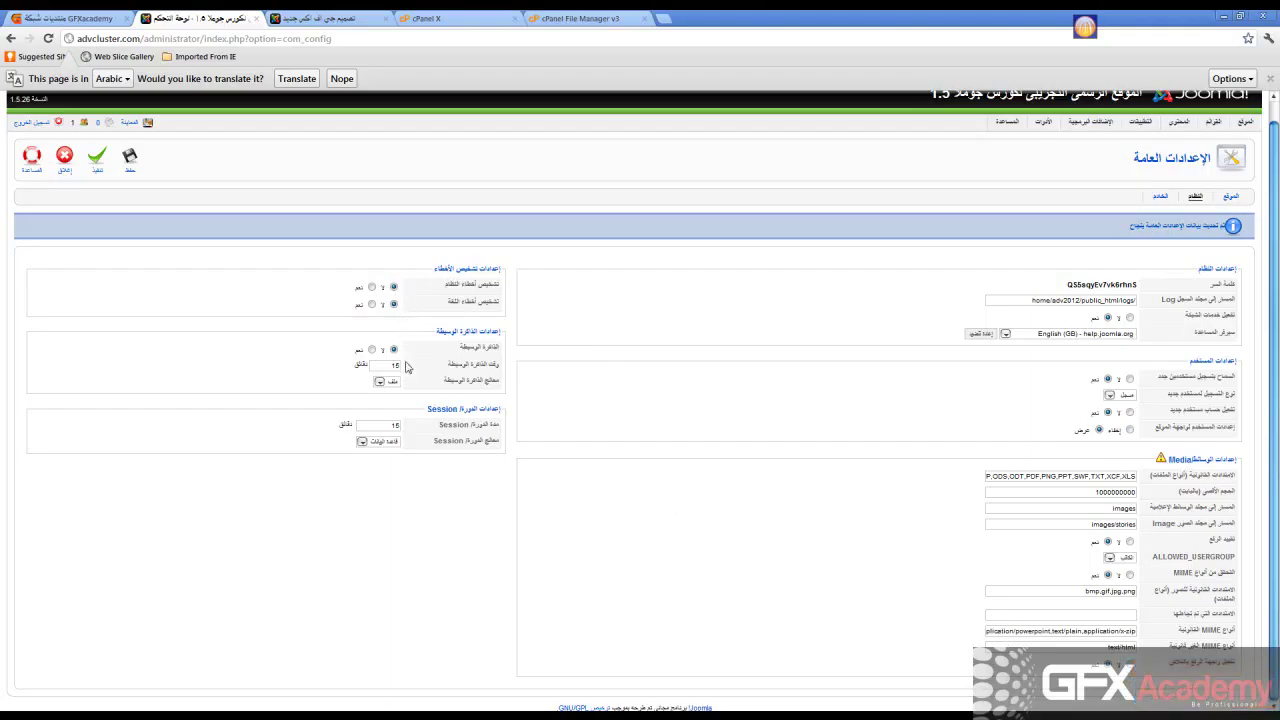
- Examine the session lifetime and session handler options in the System settings
click(390, 431)
click(745, 347)
click(390, 441)
click(388, 450)
- Open the Server settings of the global configuration and review the choices for forcing SSL
click(1160, 199)
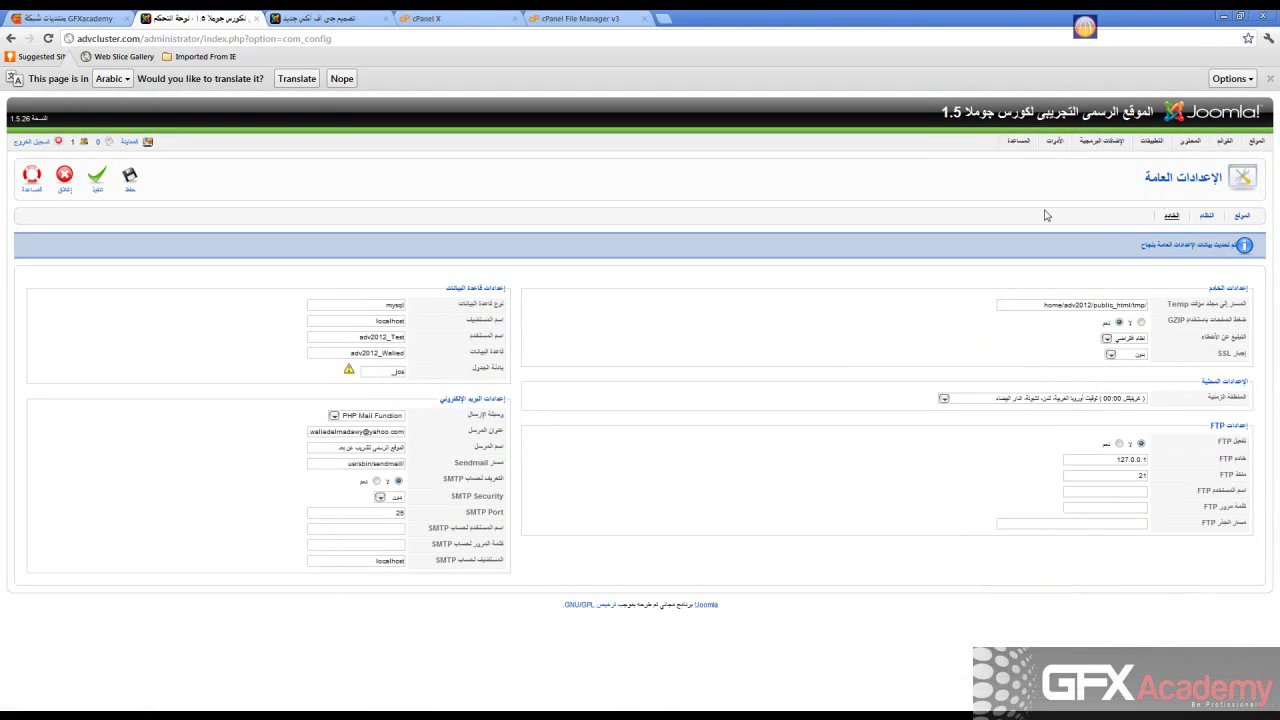
mouse_move(1185, 320)
click(1110, 355)
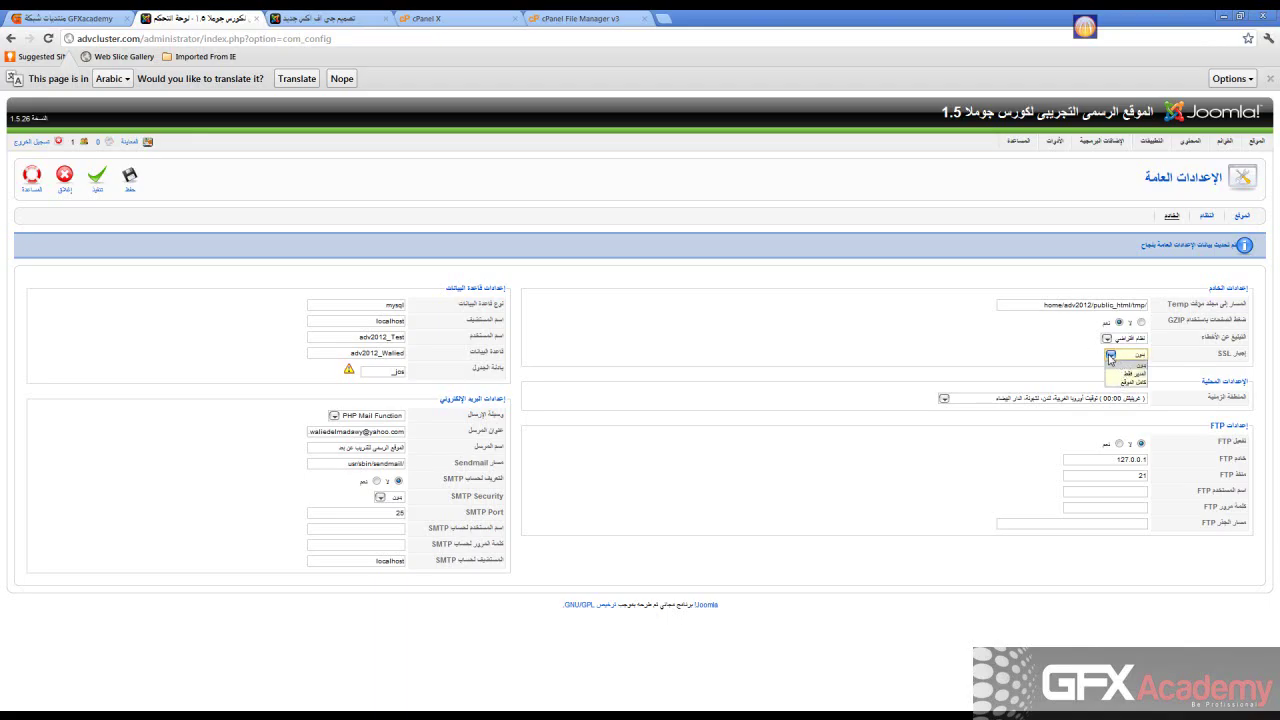
click(1110, 355)
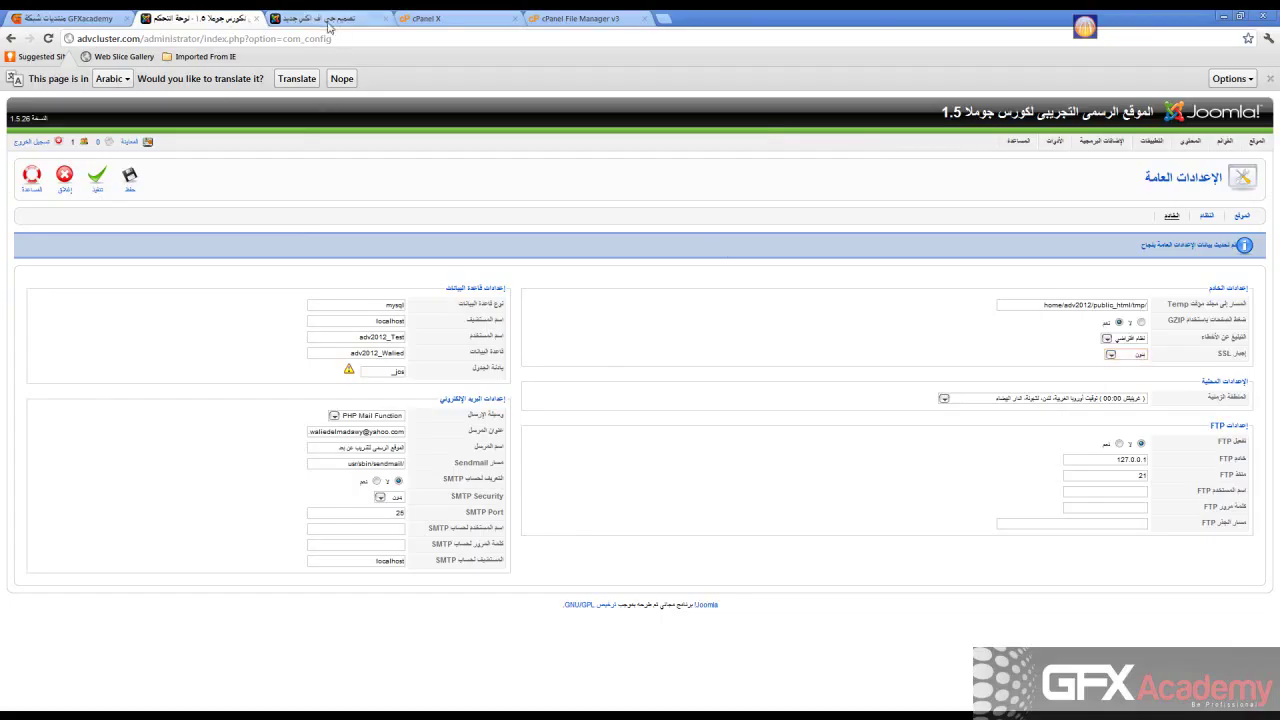
click(327, 22)
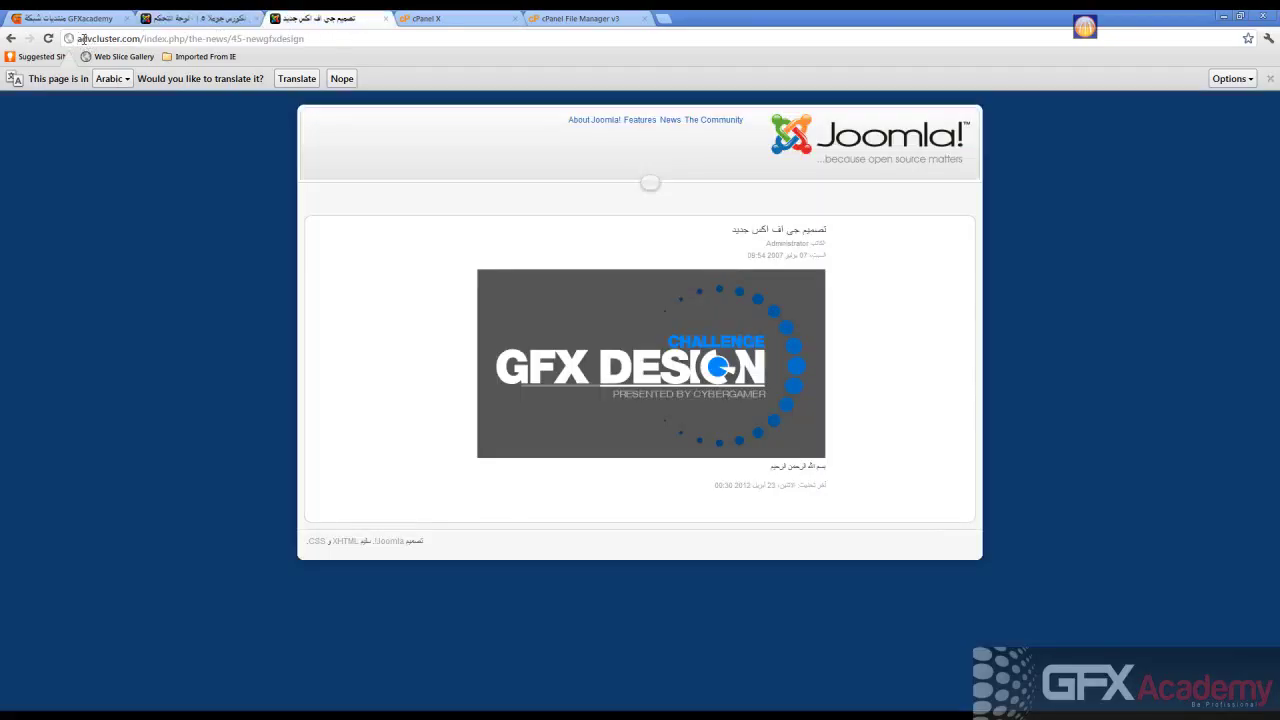
click(78, 38)
text(httpp)
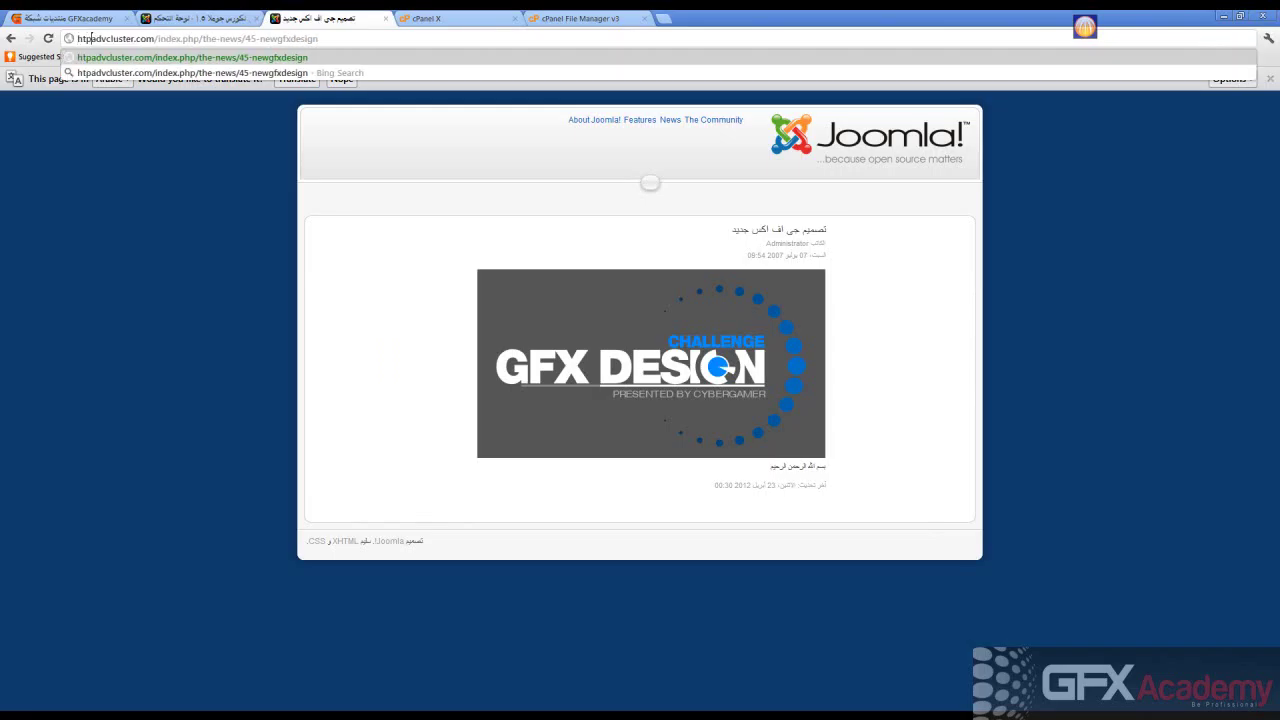
key(BackSpace)
key(BackSpace)
key(BackSpace)
key(BackSpace)
text(ttp://)
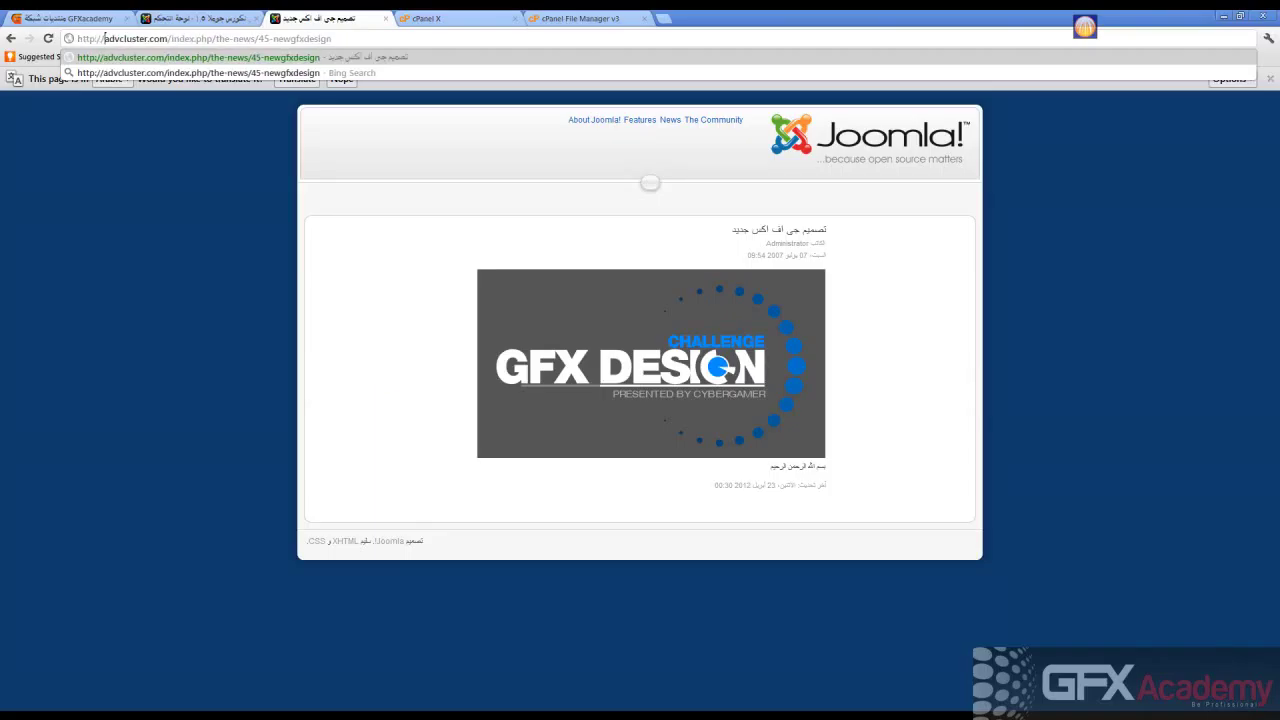
text(www.)
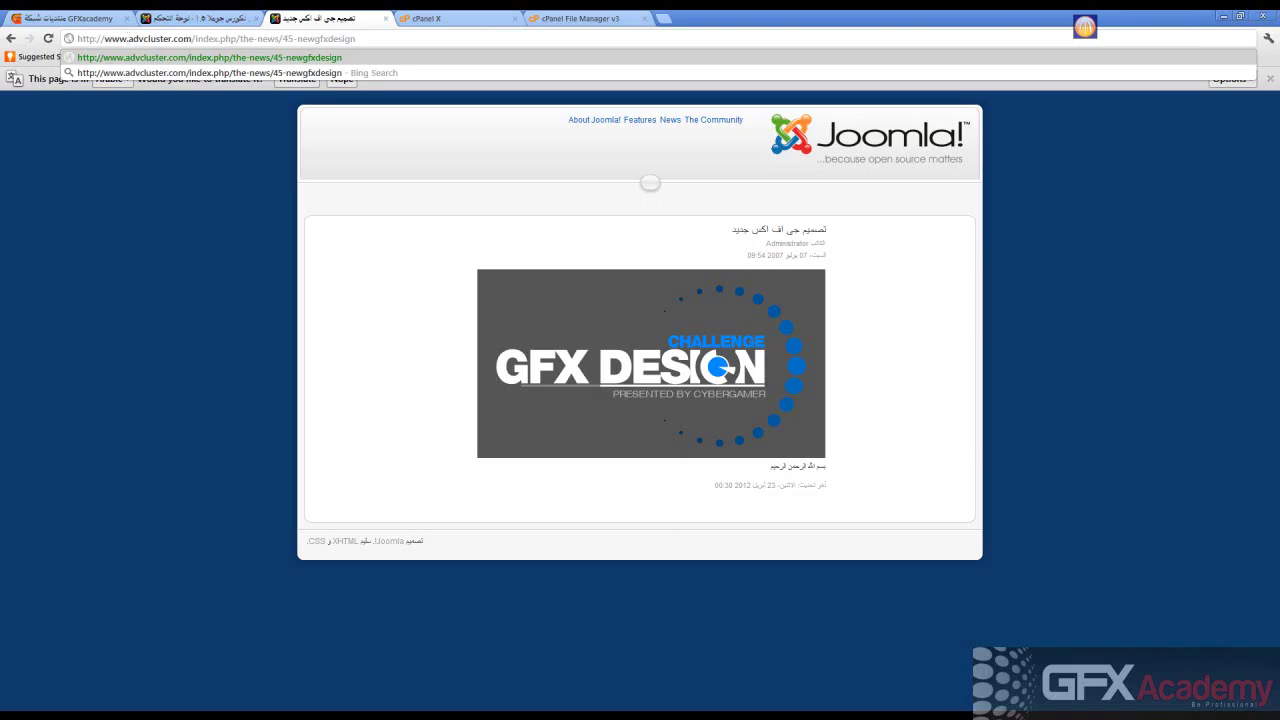
key(Return)
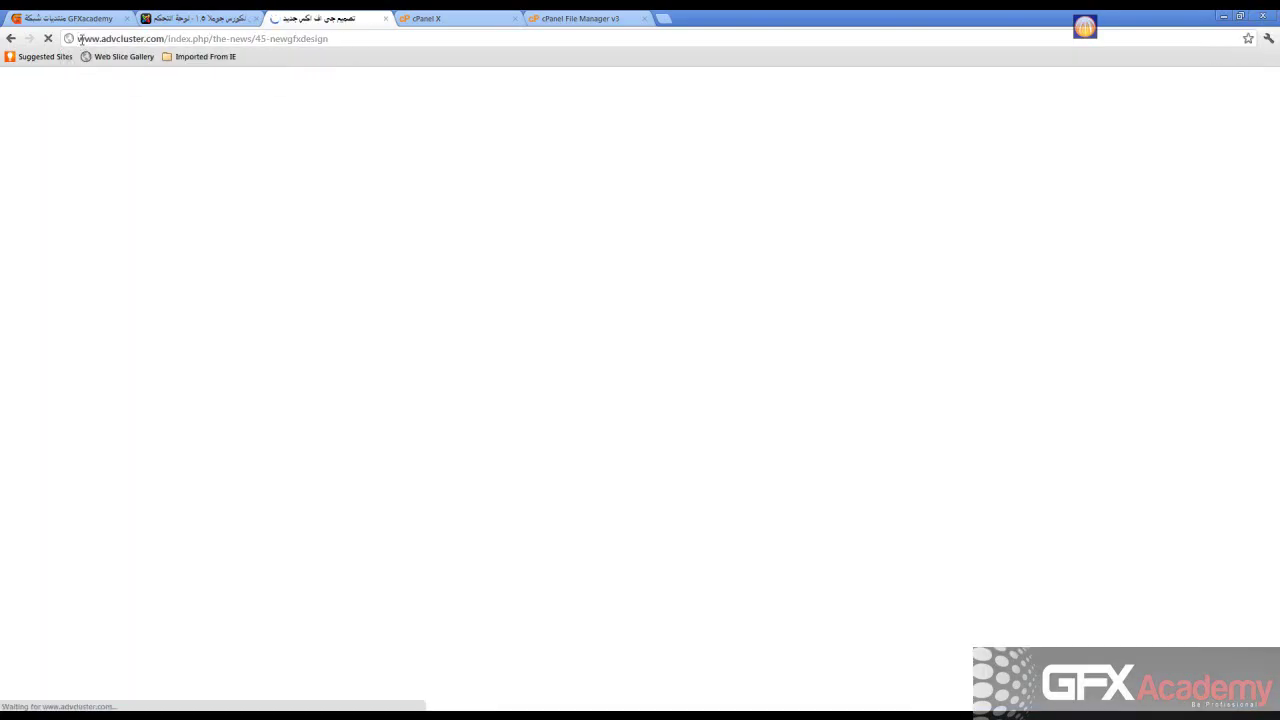
text(ht)
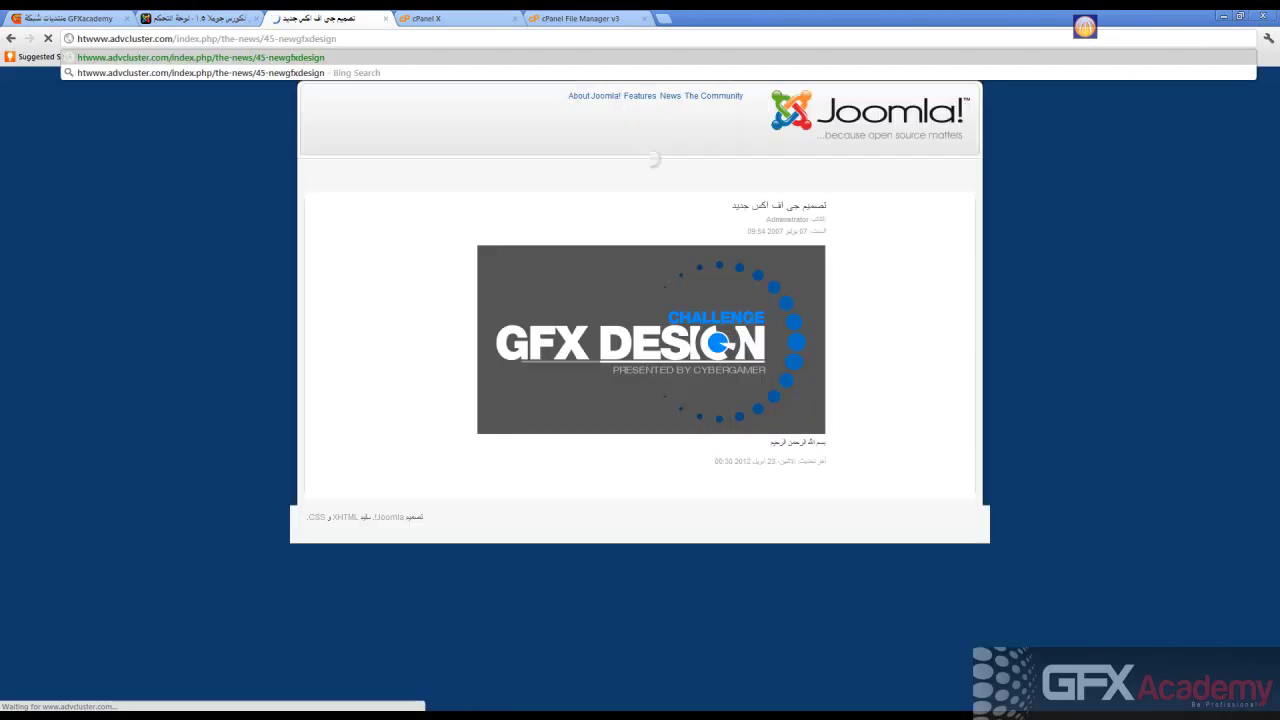
text(tps)
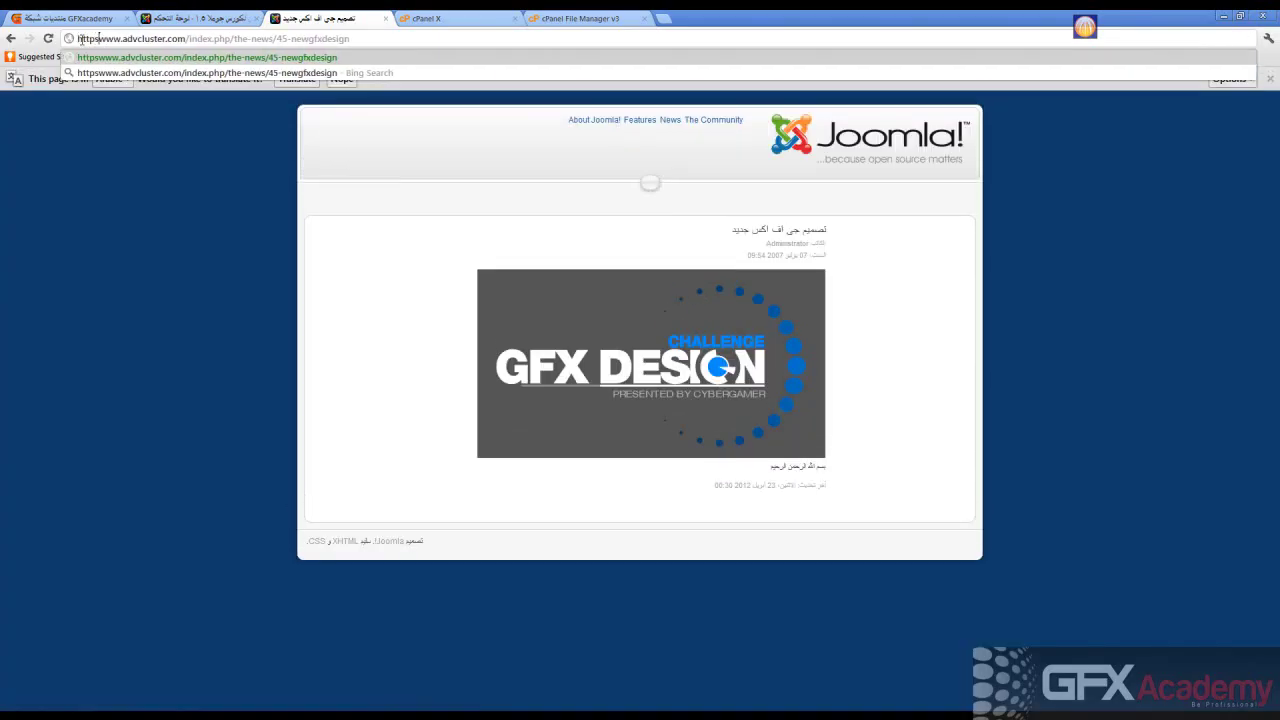
text(://)
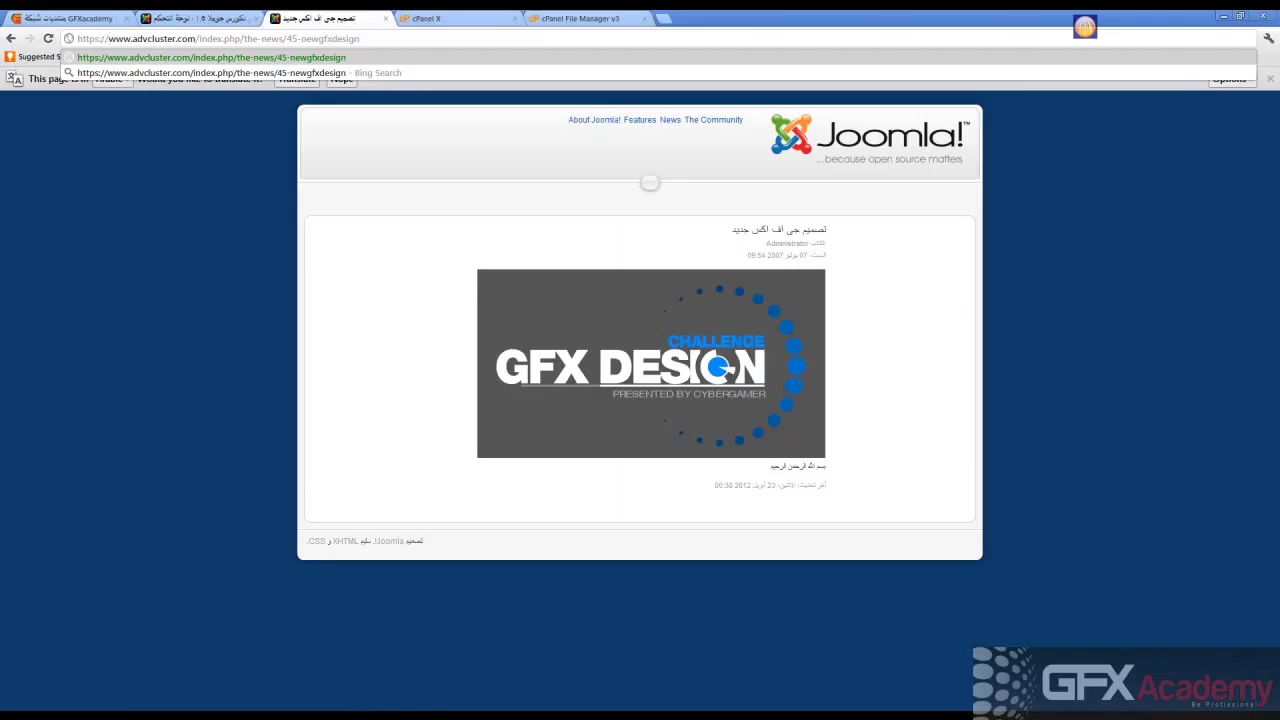
key(Return)
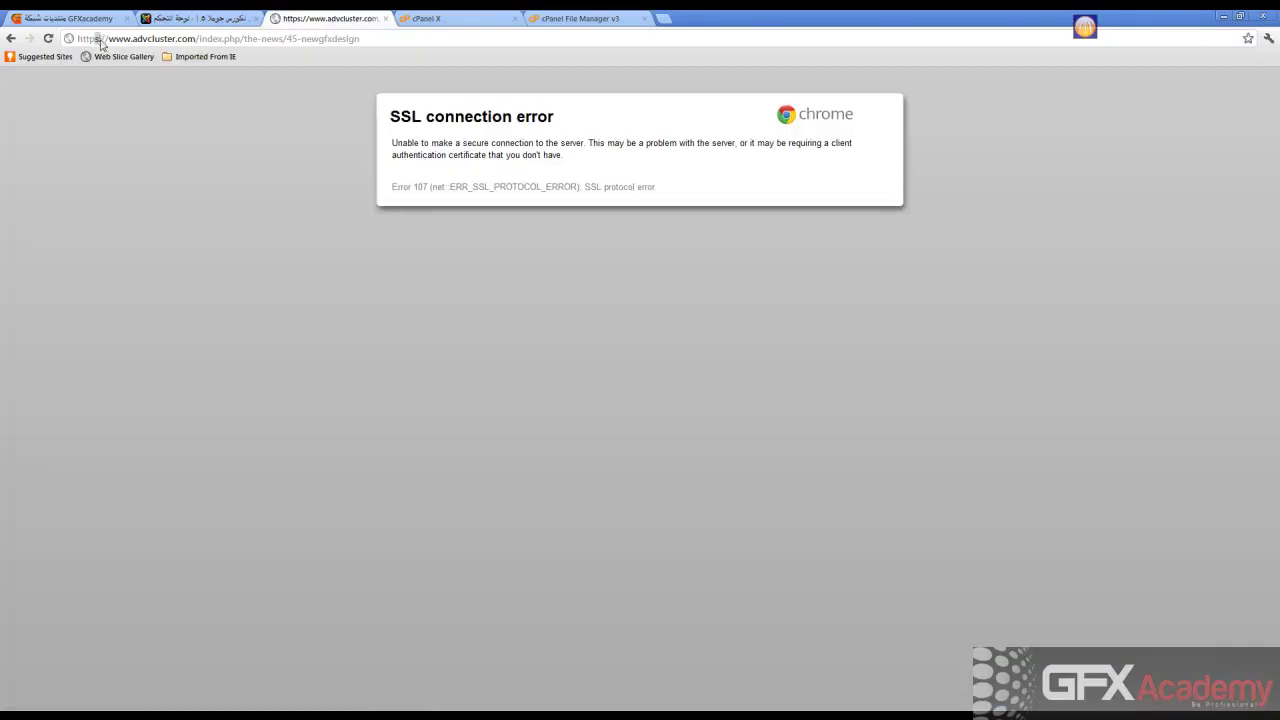
- Try to change the article's address from https back to http, and return to the previous page
click(101, 40)
key(BackSpace)
key(BackSpace)
key(Return)
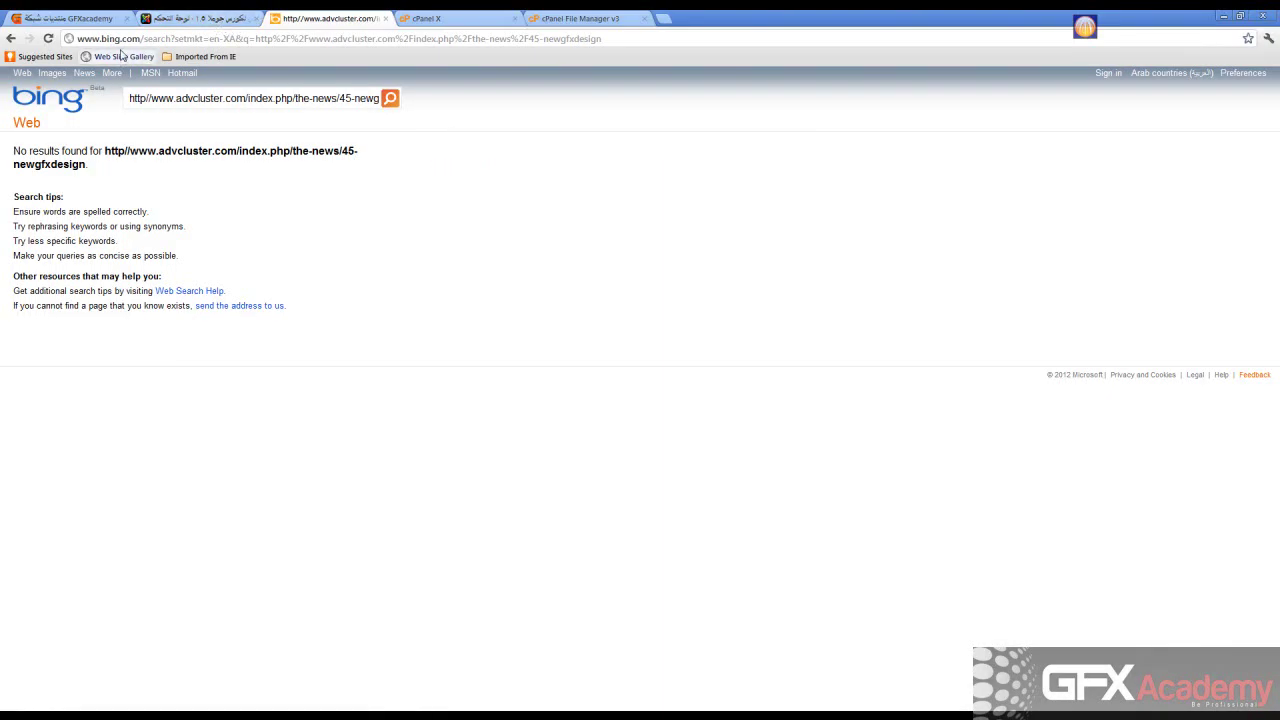
click(108, 40)
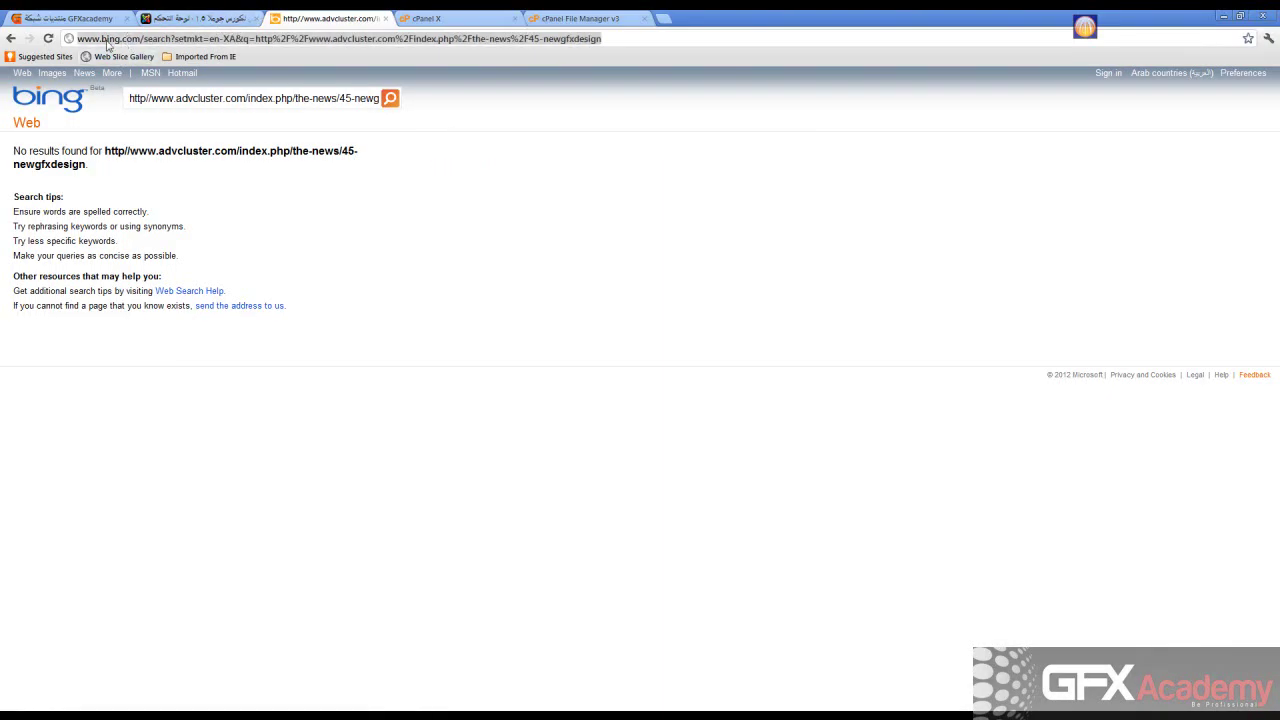
click(10, 39)
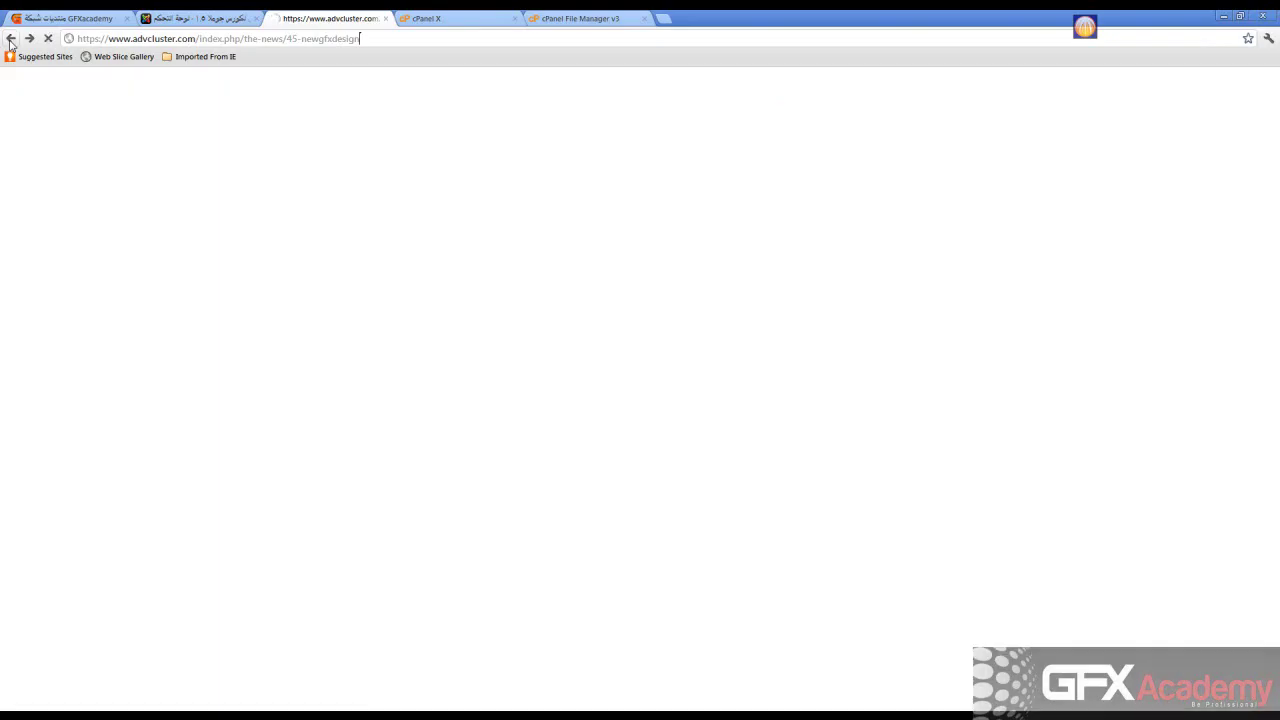
- Return to the Joomla global configuration and look through the force SSL choices again
click(160, 19)
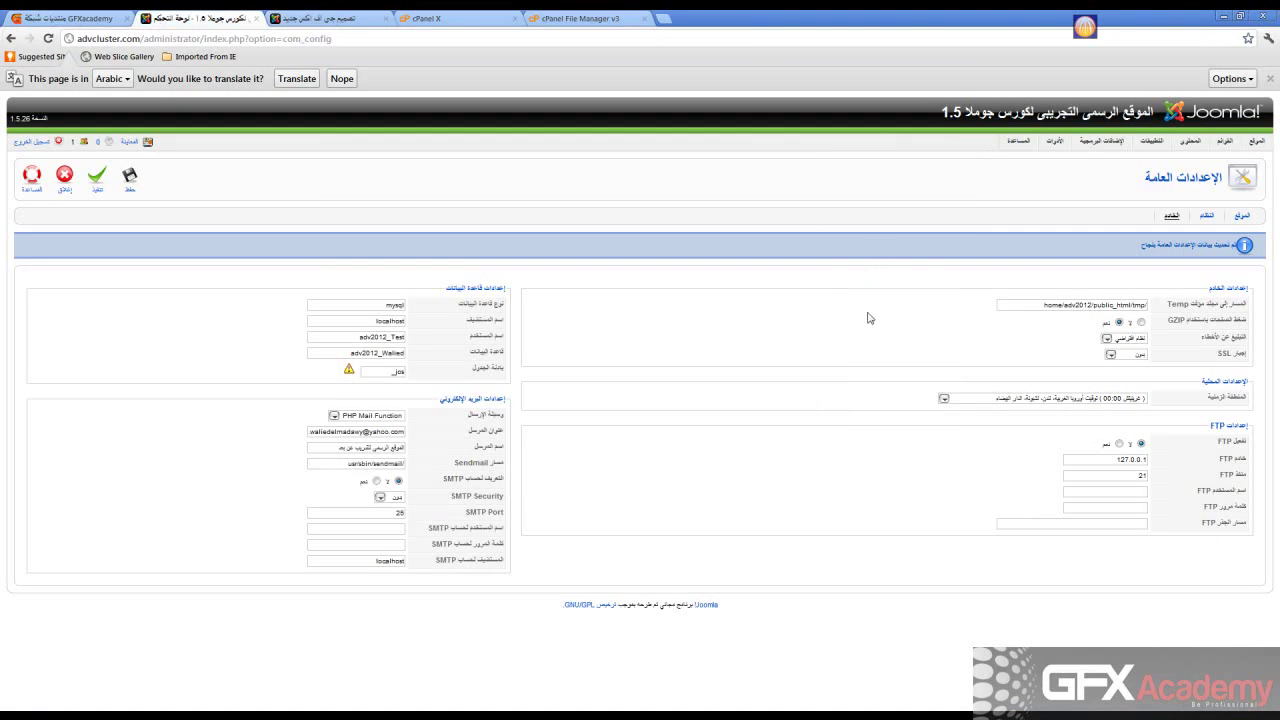
click(1110, 355)
click(1112, 358)
click(1033, 340)
- Examine the sender's e-mail address and sender name in the mail settings
drag(383, 431, 306, 431)
click(306, 431)
key(Delete)
key(Delete)
key(Delete)
drag(328, 450, 407, 447)
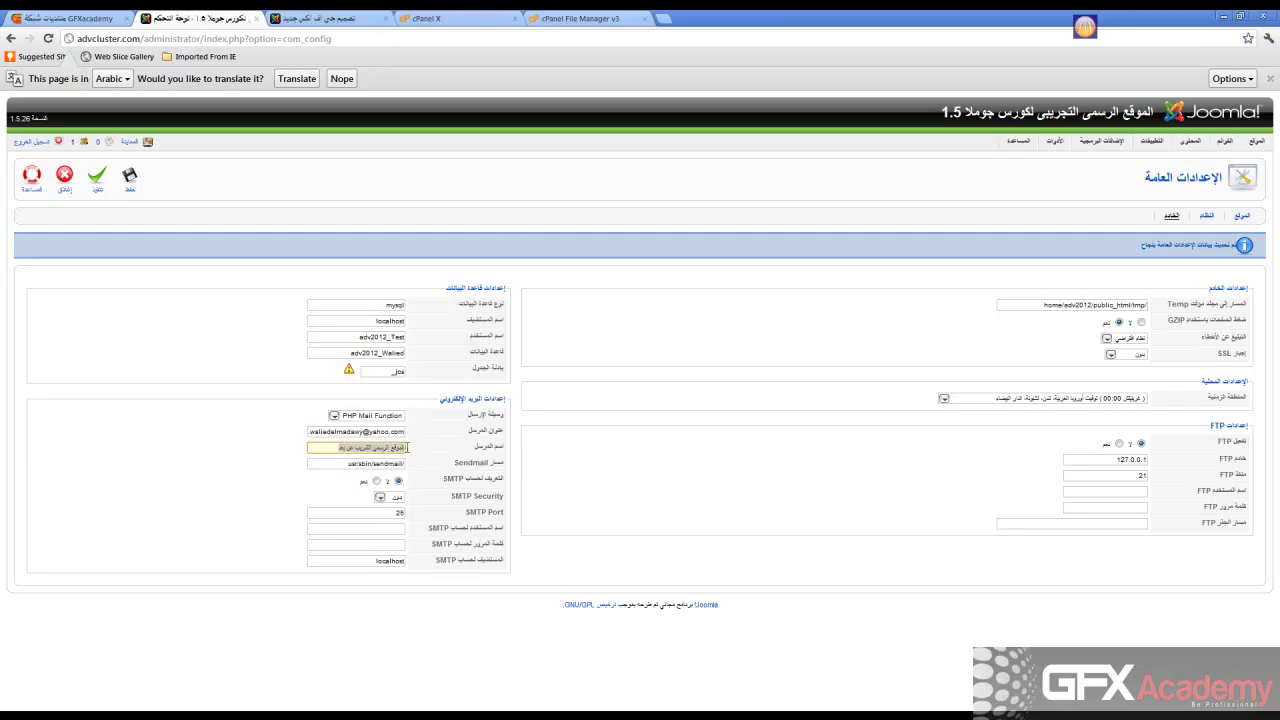
click(332, 449)
drag(324, 449, 420, 445)
click(698, 352)
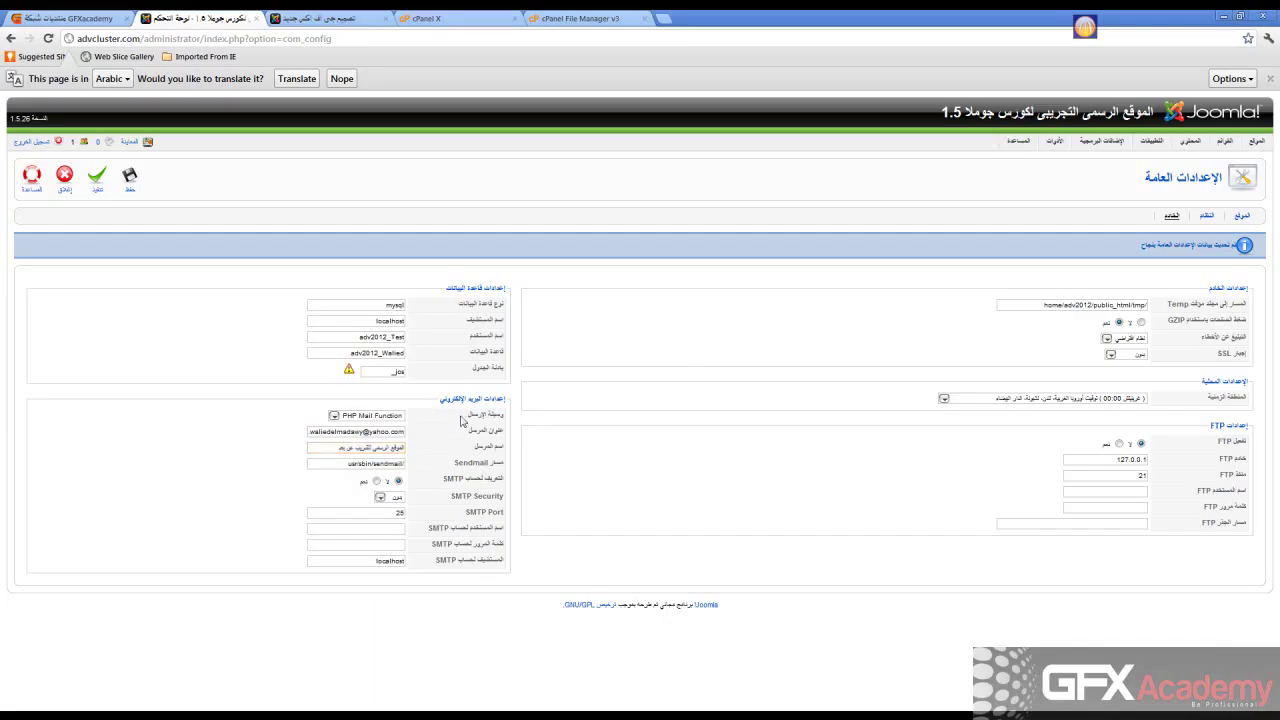
click(338, 449)
click(222, 471)
- Look over the SMTP account fields in the mail settings and save the global configuration
click(376, 530)
key(Tab)
key(Tab)
key(Tab)
click(131, 182)
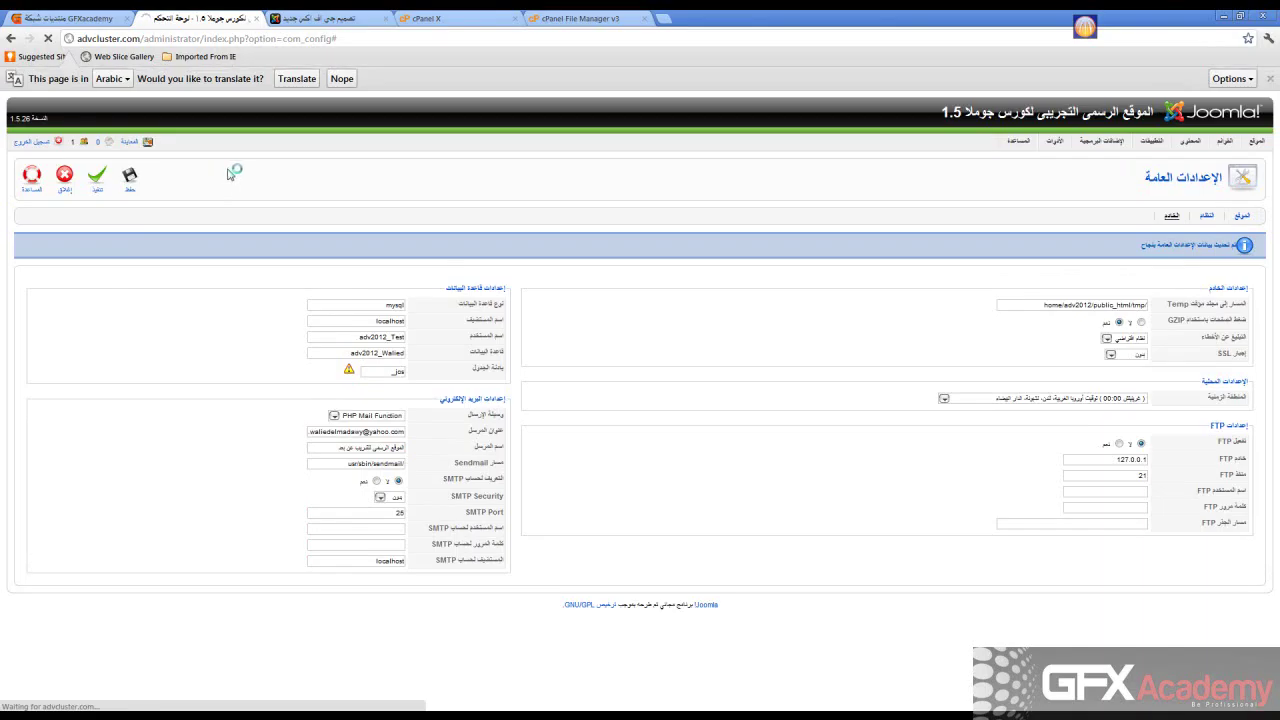
click(232, 172)
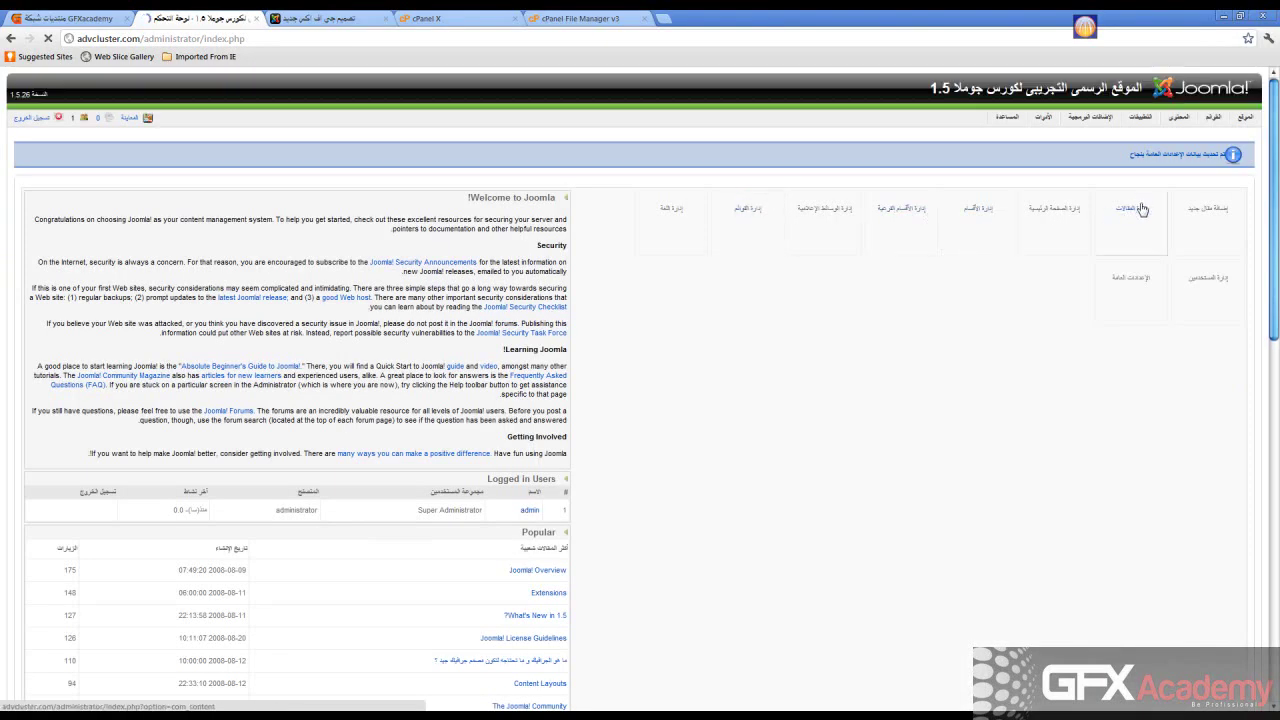
- Collapse the Welcome to Joomla! section on the administrator control panel
mouse_move(1249, 130)
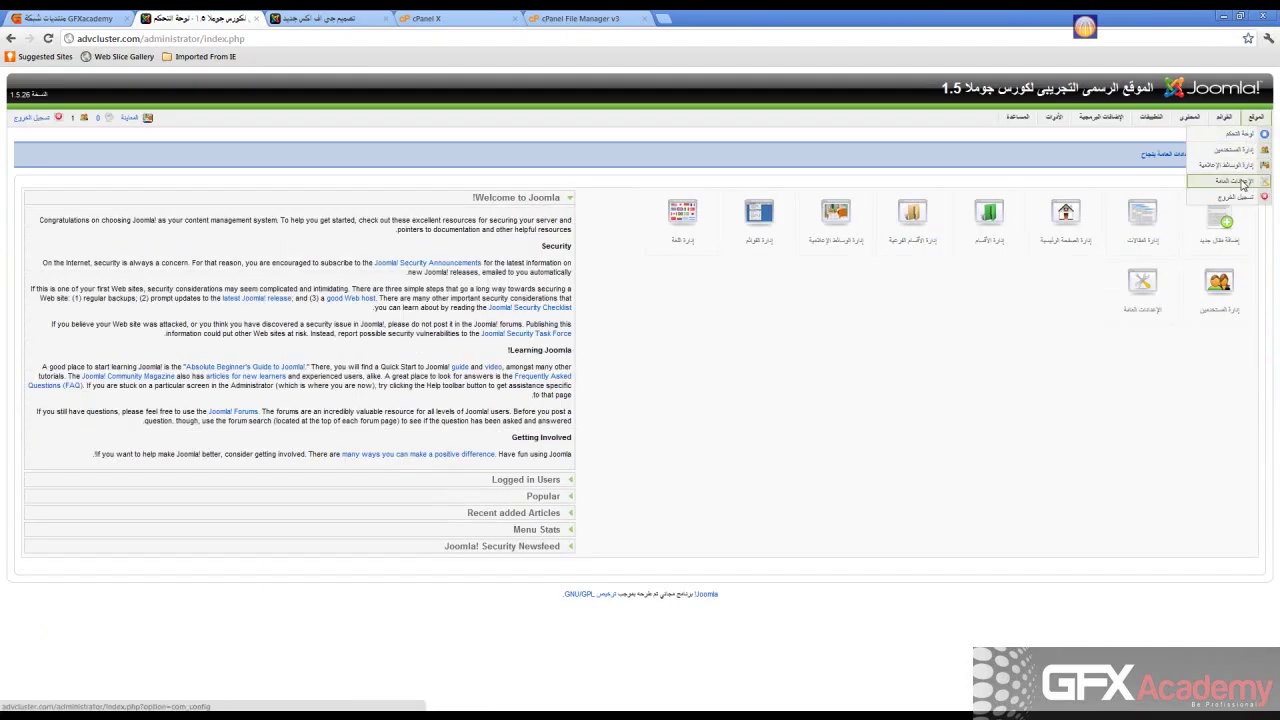
click(565, 197)
mouse_move(1252, 122)
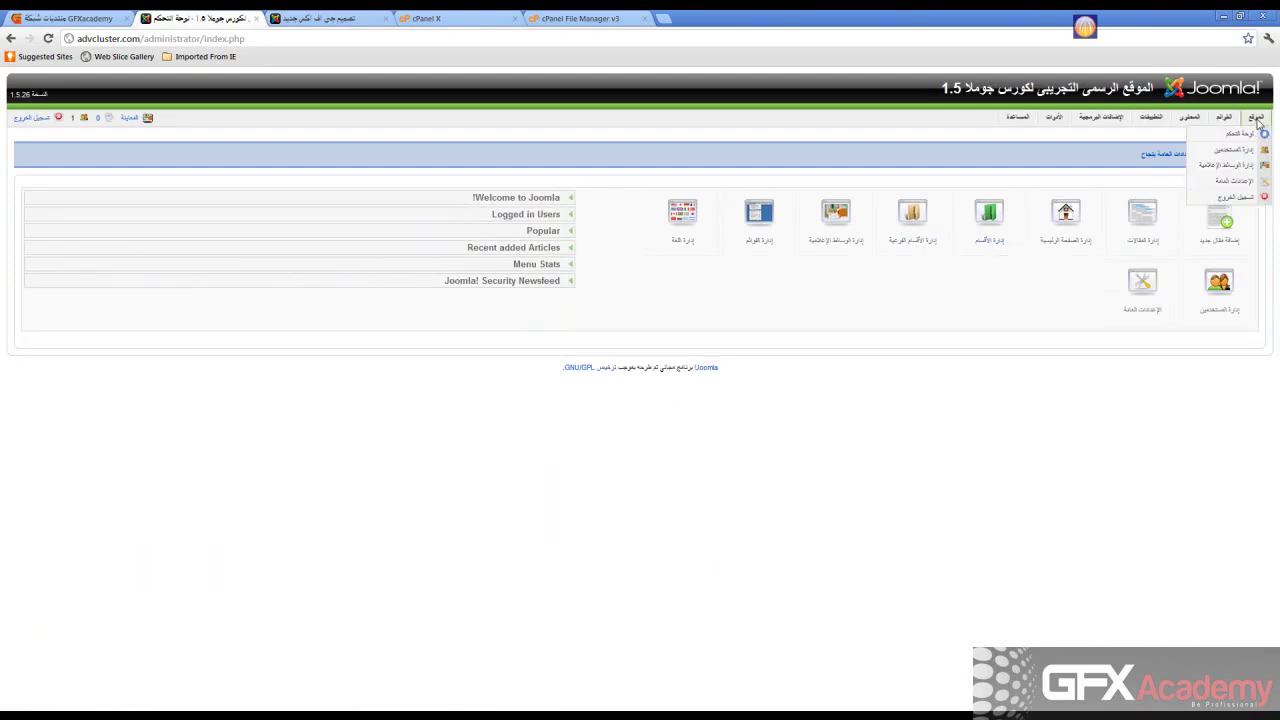